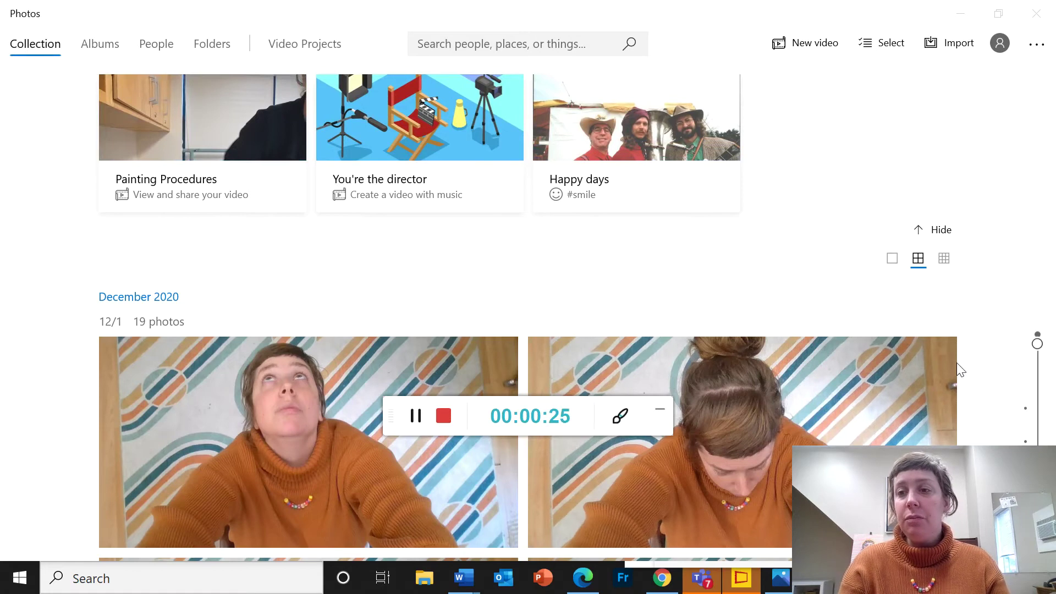
Step: Scroll through the photo collection to find the head-down photo on the patterned rug
mouse_move(969, 536)
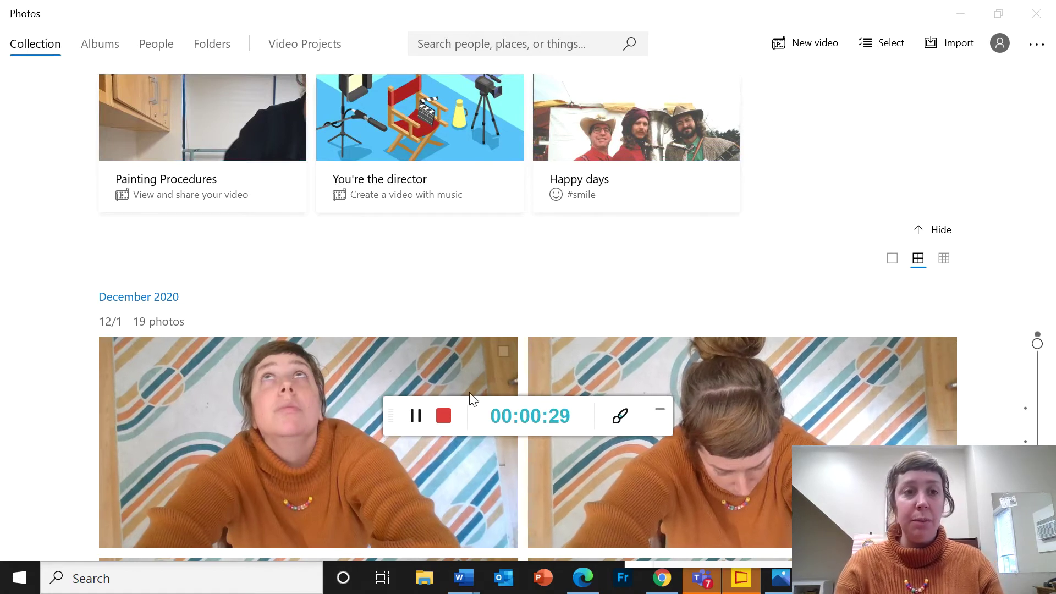
scroll(361, 345, "down", 3)
scroll(360, 345, "up", 2)
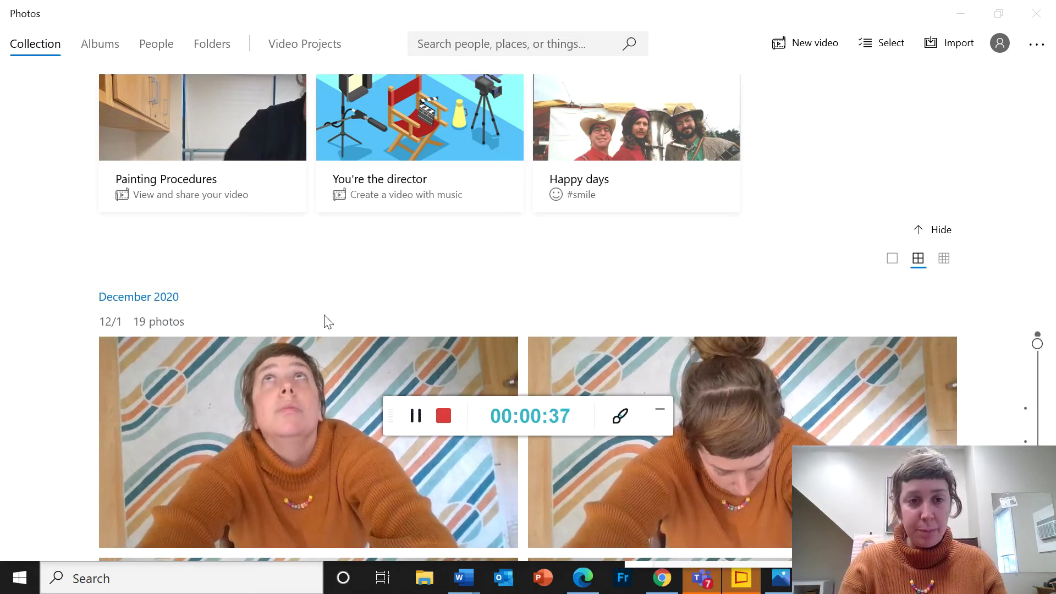
scroll(328, 322, "down", 5)
scroll(324, 316, "down", 5)
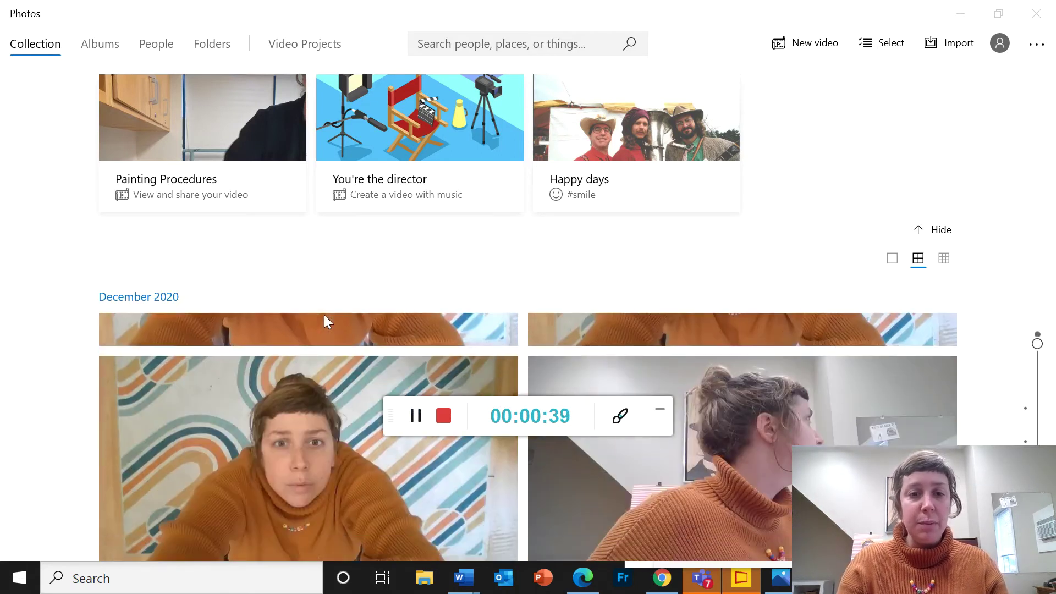
scroll(324, 318, "down", 5)
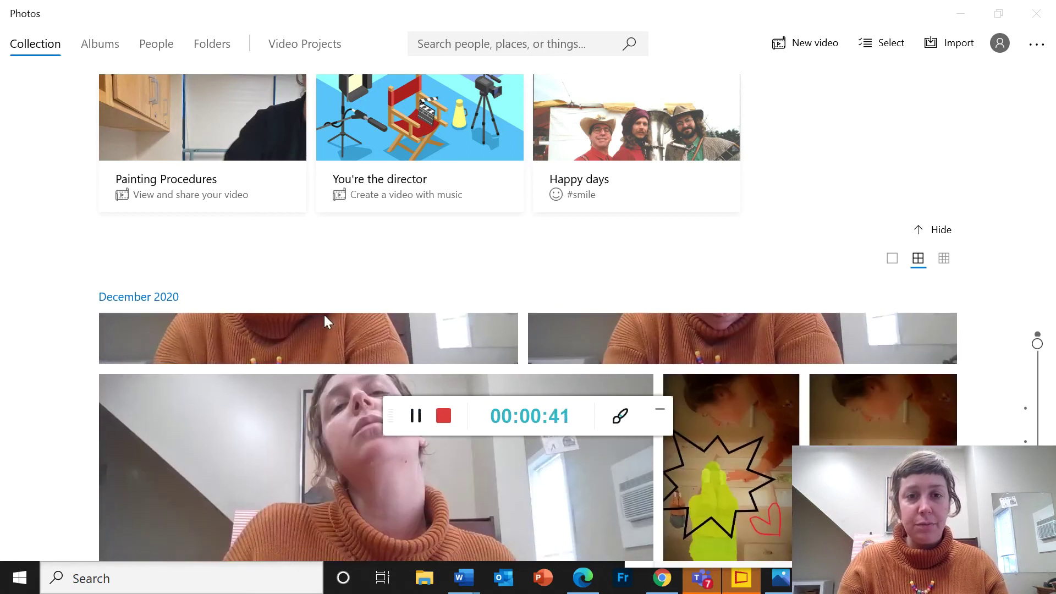
scroll(325, 316, "down", 5)
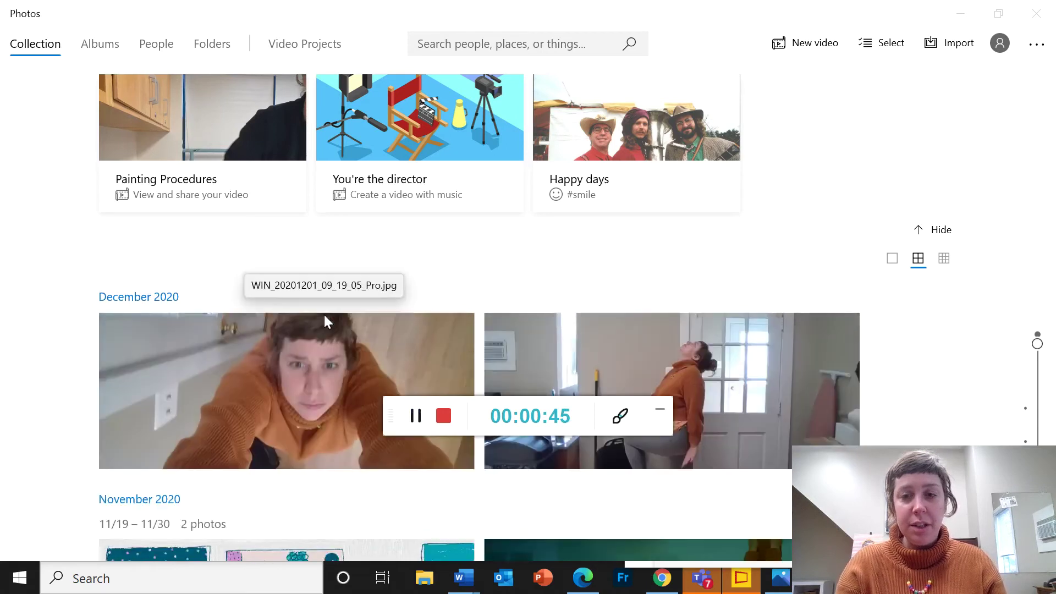
scroll(325, 316, "up", 3)
scroll(324, 315, "up", 5)
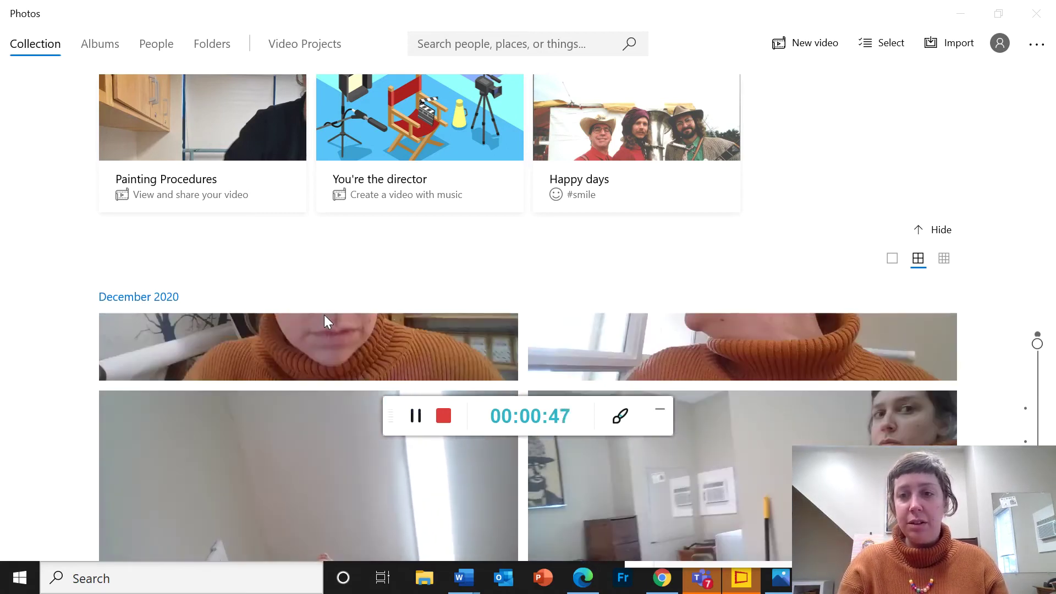
scroll(324, 314, "up", 5)
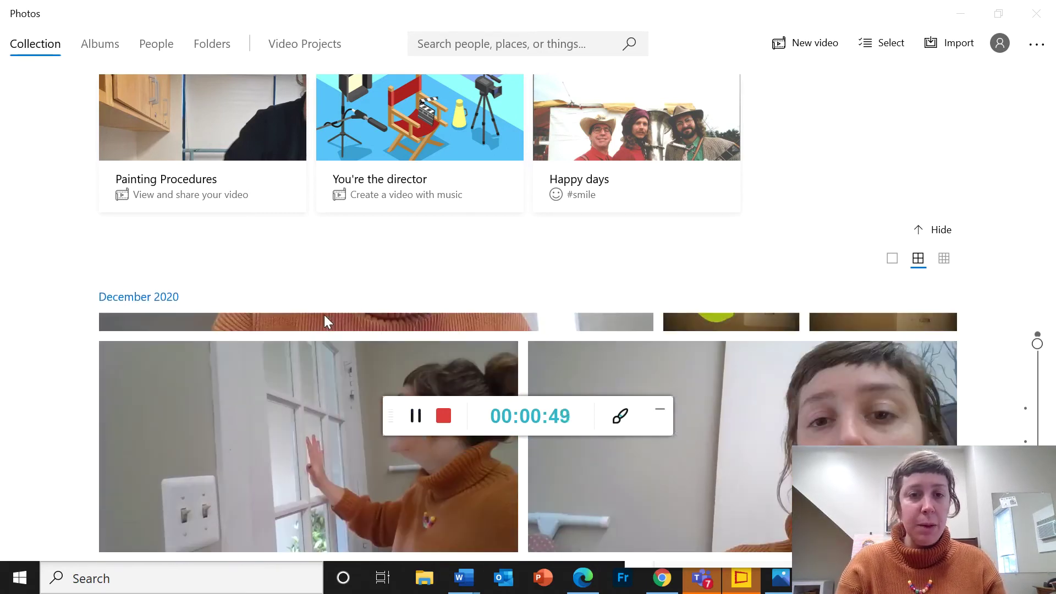
scroll(324, 314, "up", 5)
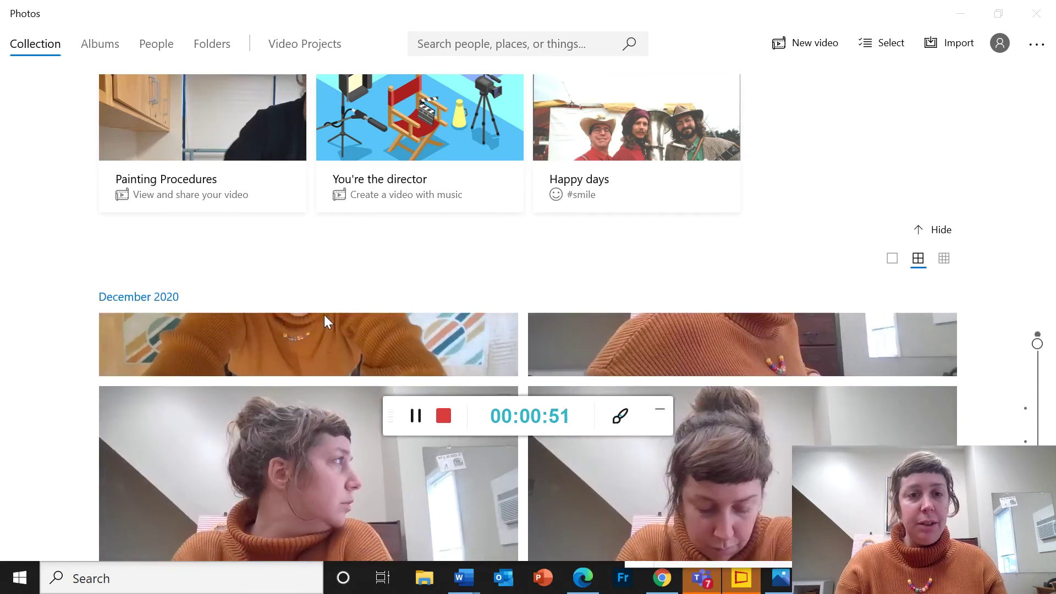
scroll(325, 315, "up", 5)
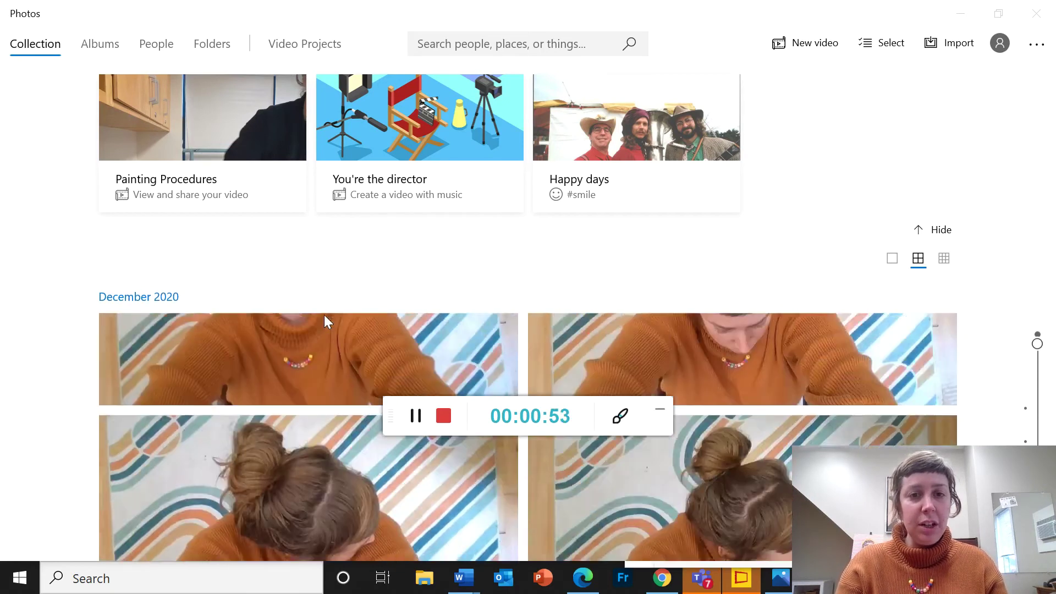
scroll(324, 314, "up", 5)
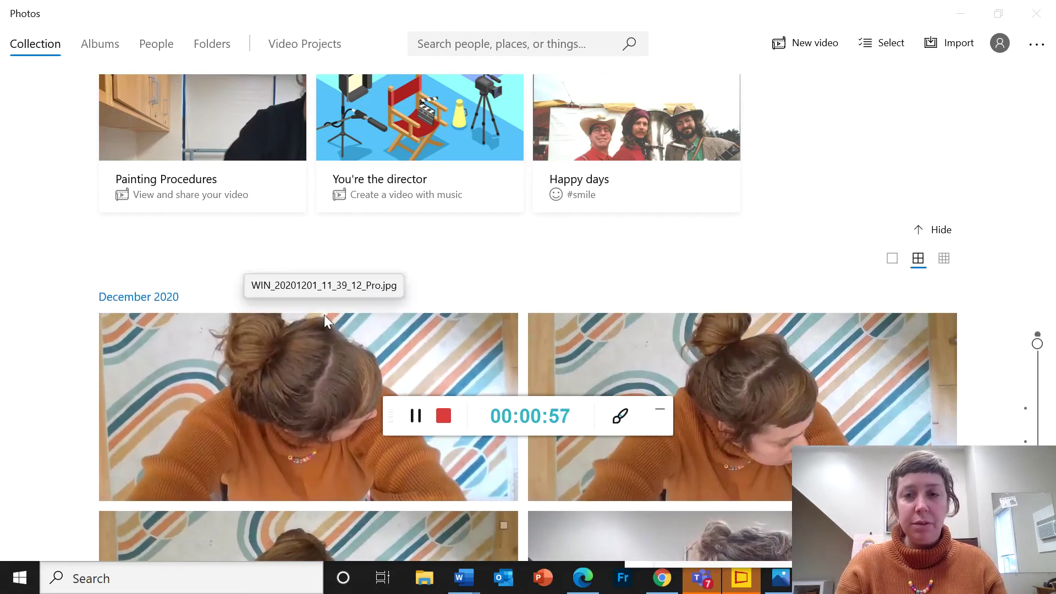
scroll(324, 314, "up", 3)
scroll(325, 314, "up", 2)
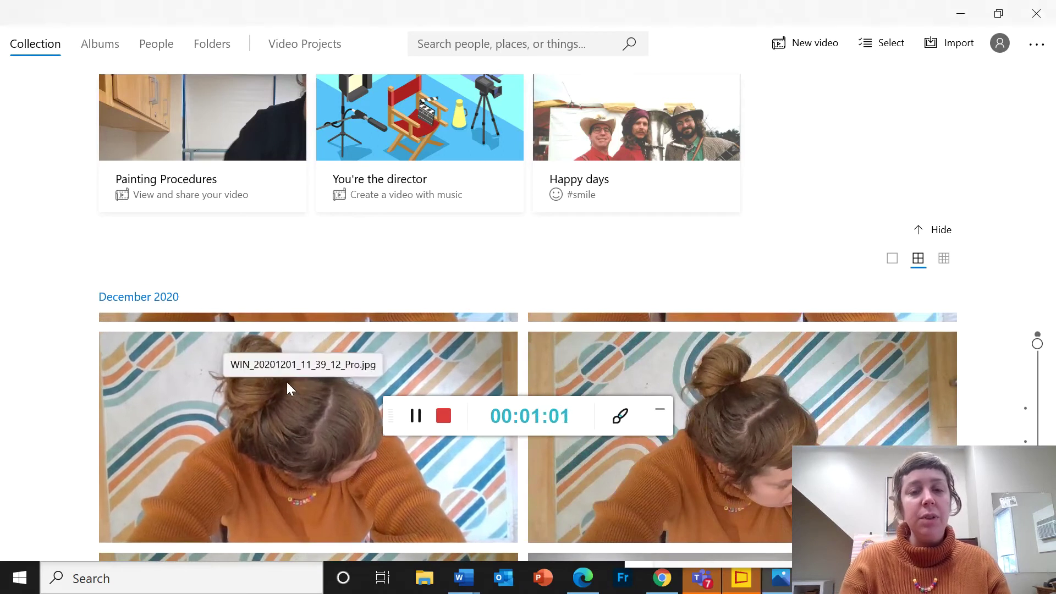
Step: Open WIN_20201201_11_39_12_Pro.jpg and enter the Edit & Create editor
left_click(286, 382)
left_click_drag(603, 408, 235, 523)
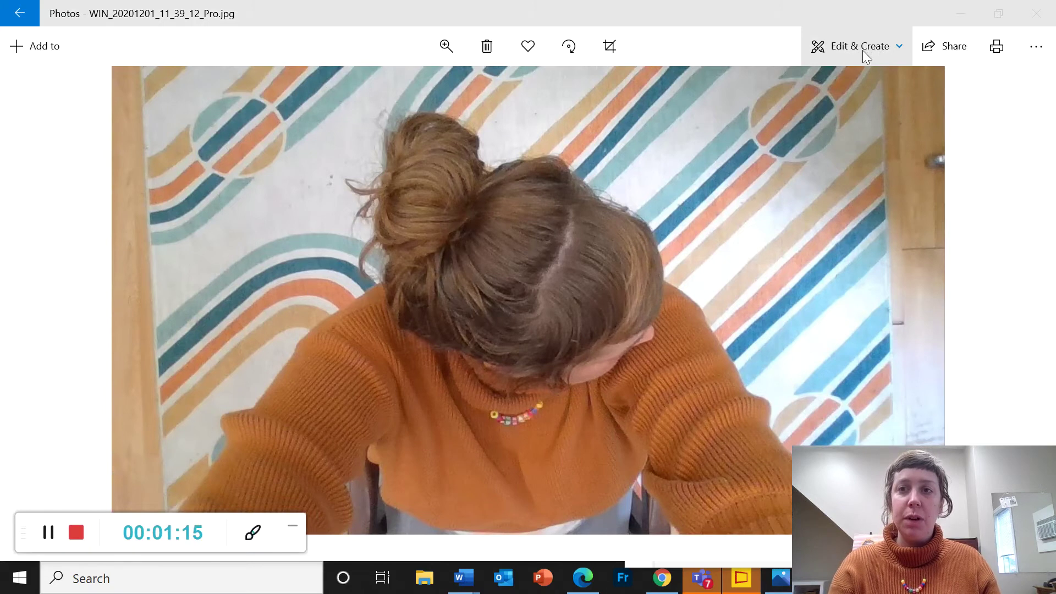
left_click(889, 50)
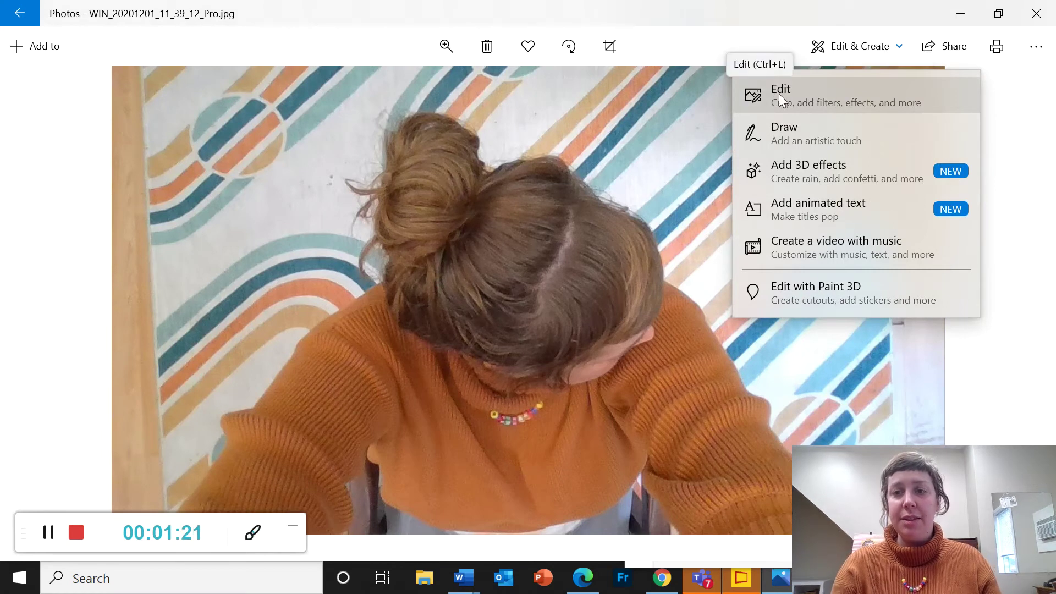
left_click(807, 98)
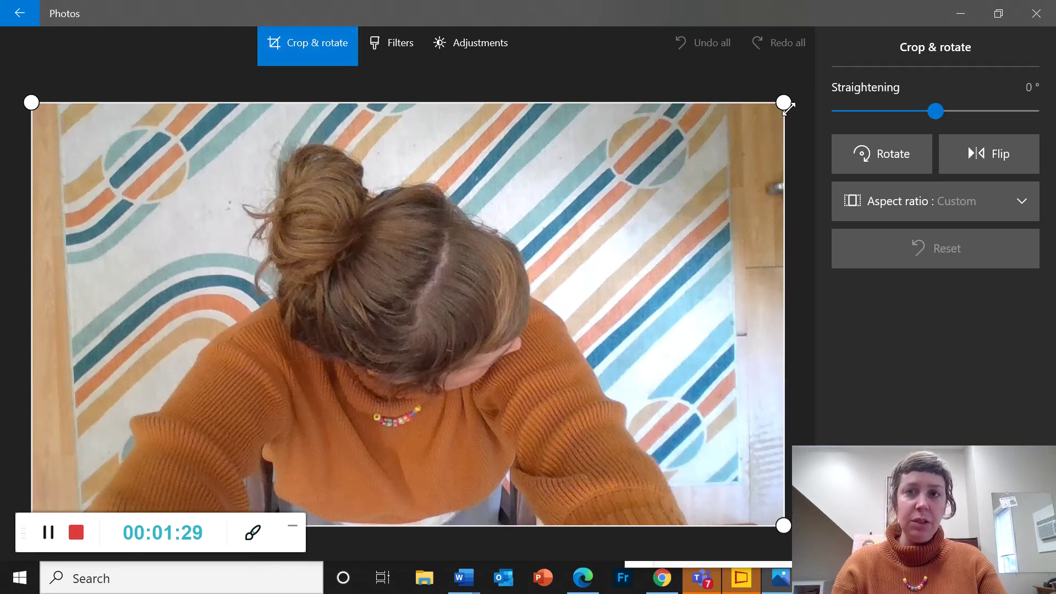
Step: Crop a little off the photo's right, left and bottom edges
left_click_drag(786, 107, 722, 91)
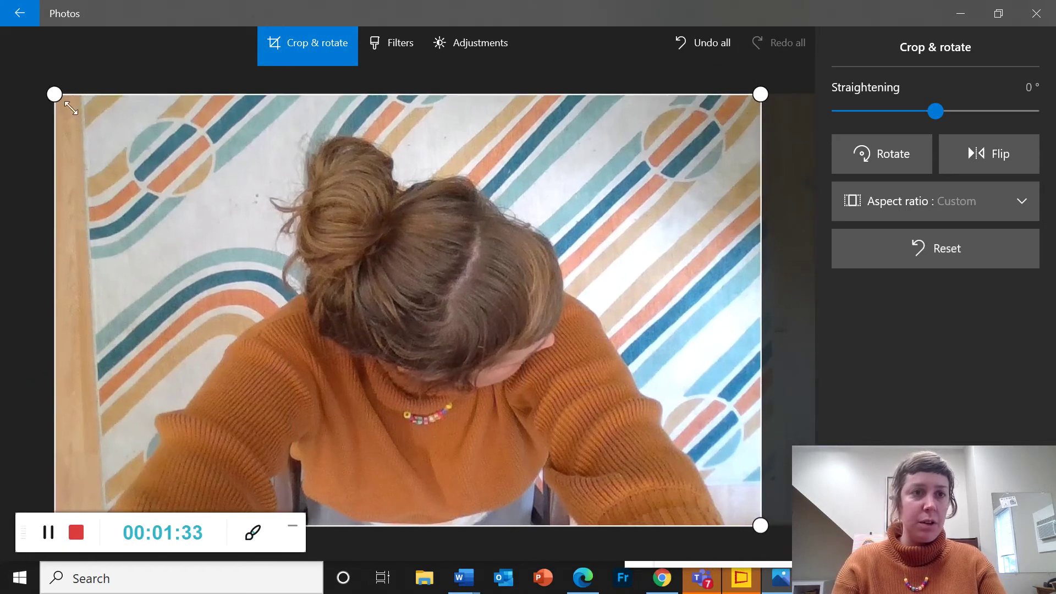
left_click_drag(44, 94, 107, 93)
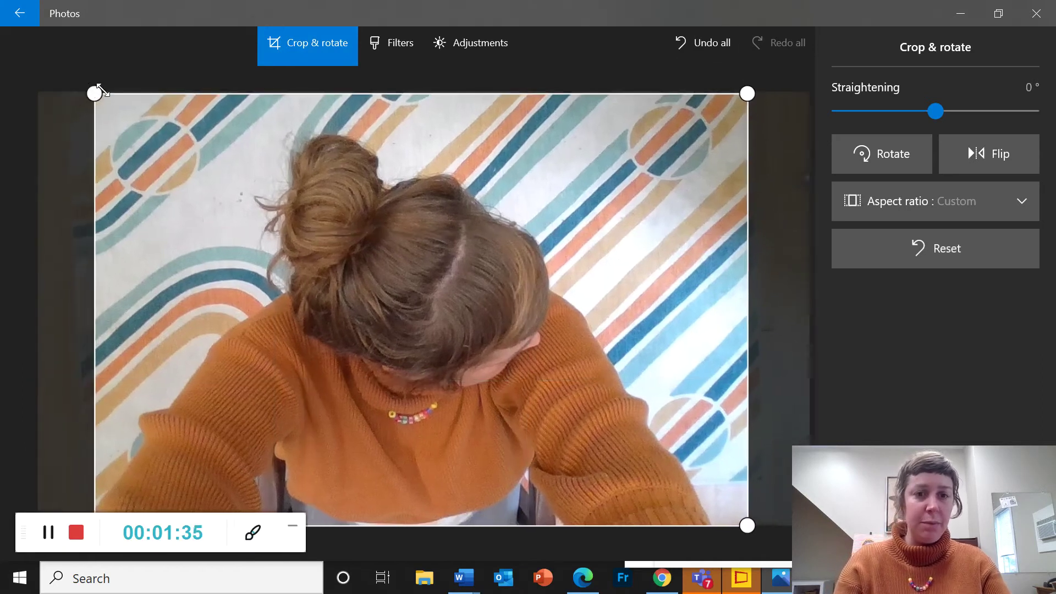
left_click_drag(733, 520, 733, 476)
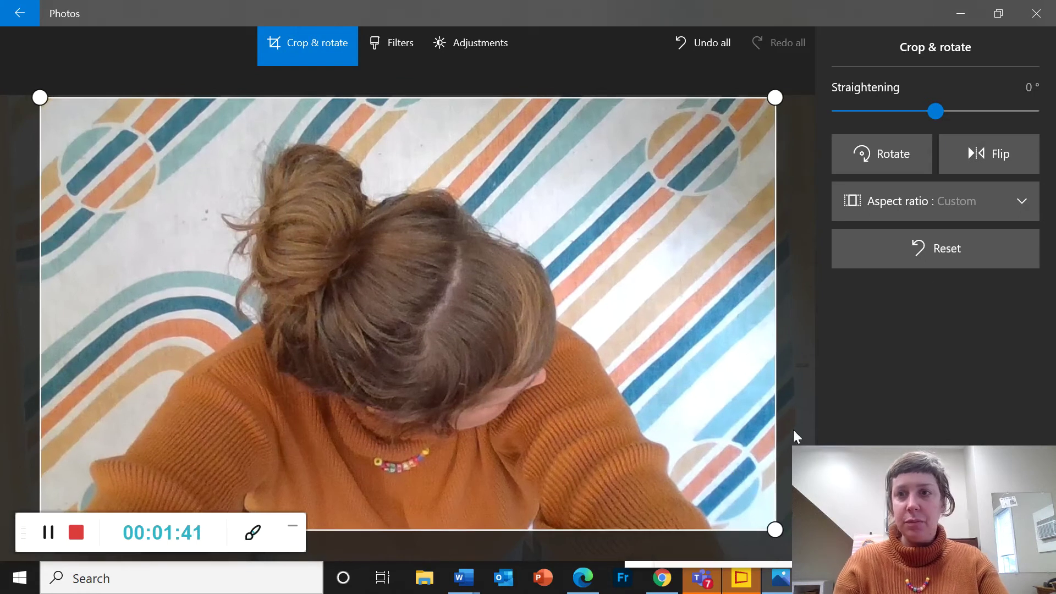
Step: Try rotating, mirroring and tilting the photo, then return it upright with straightening at 0°
left_click(891, 146)
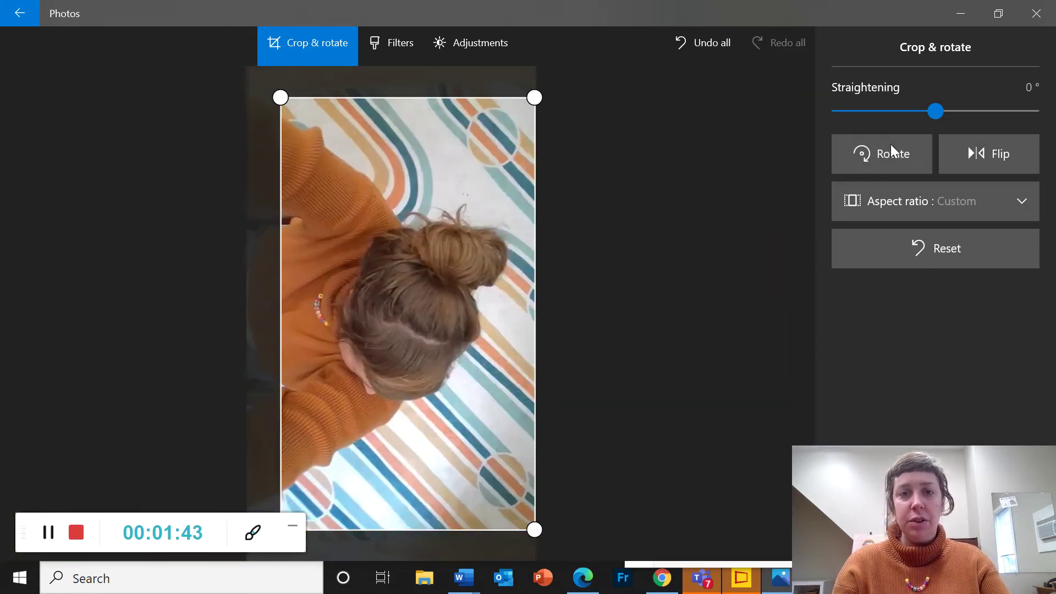
left_click(891, 146)
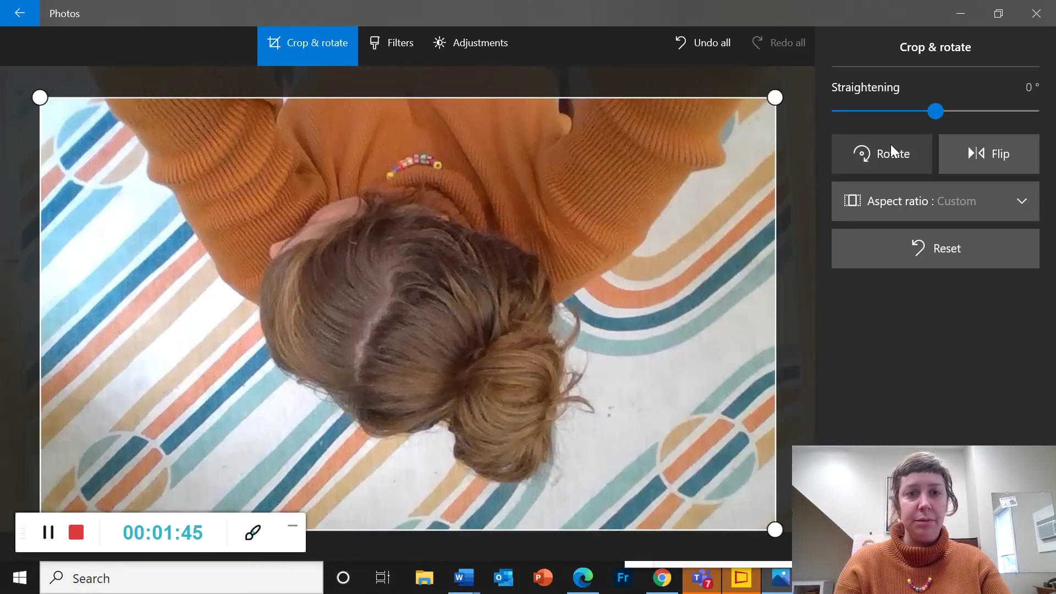
left_click(891, 145)
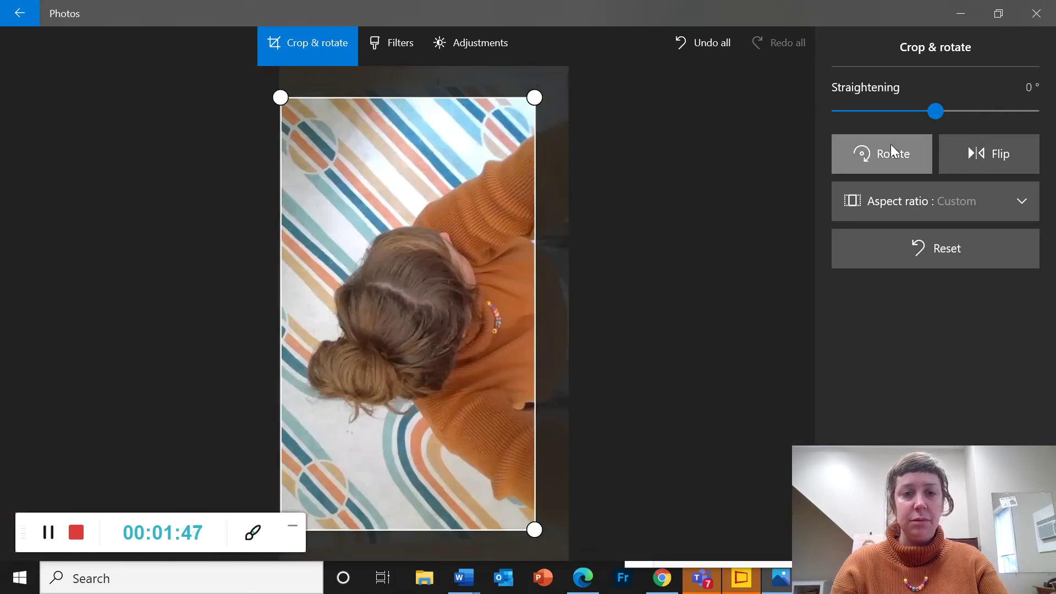
left_click(891, 146)
left_click(1005, 161)
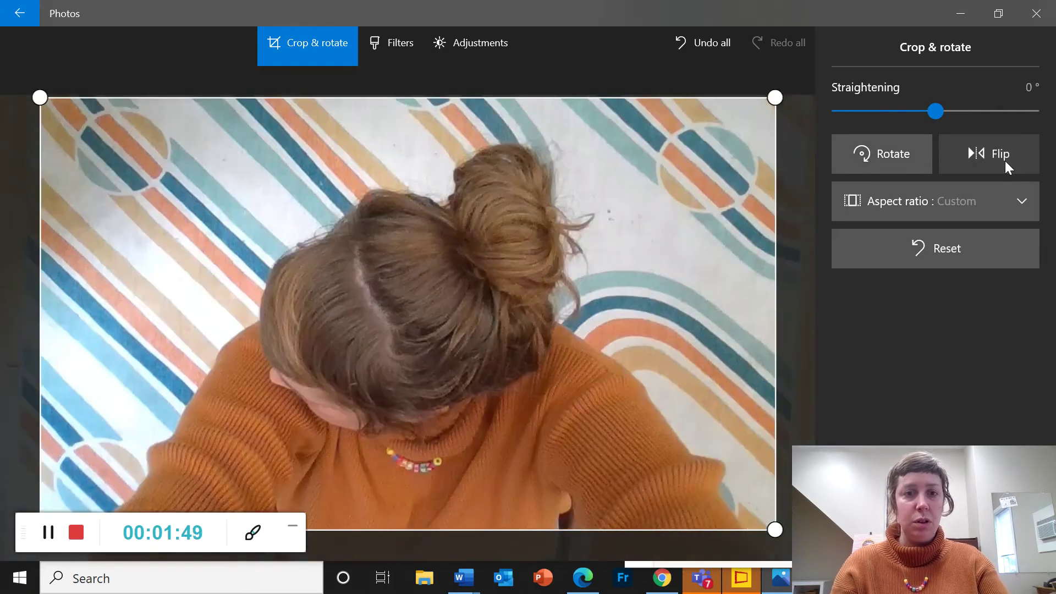
left_click(1004, 161)
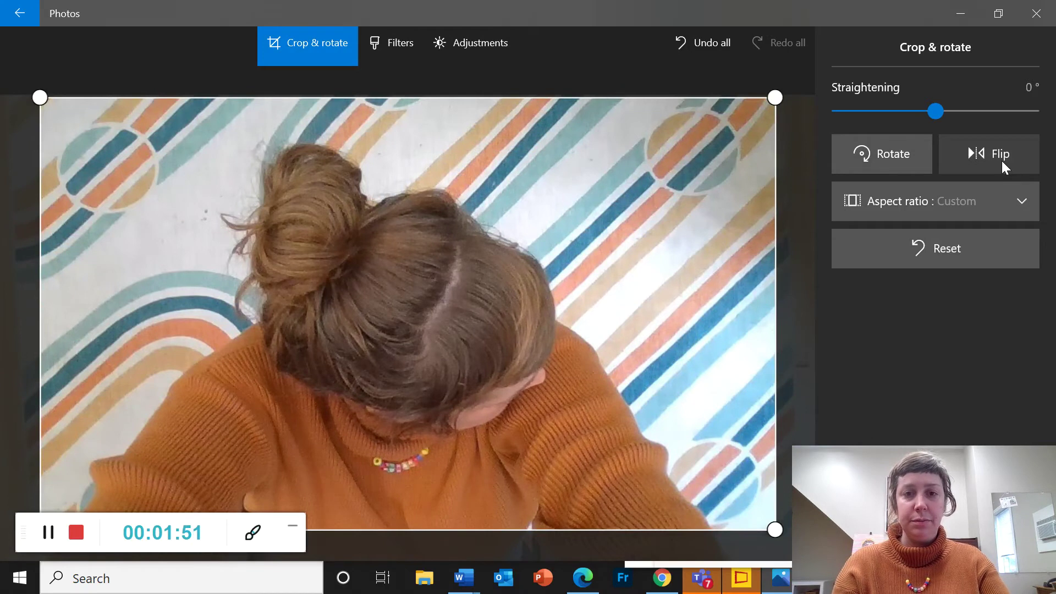
left_click(889, 154)
left_click(890, 154)
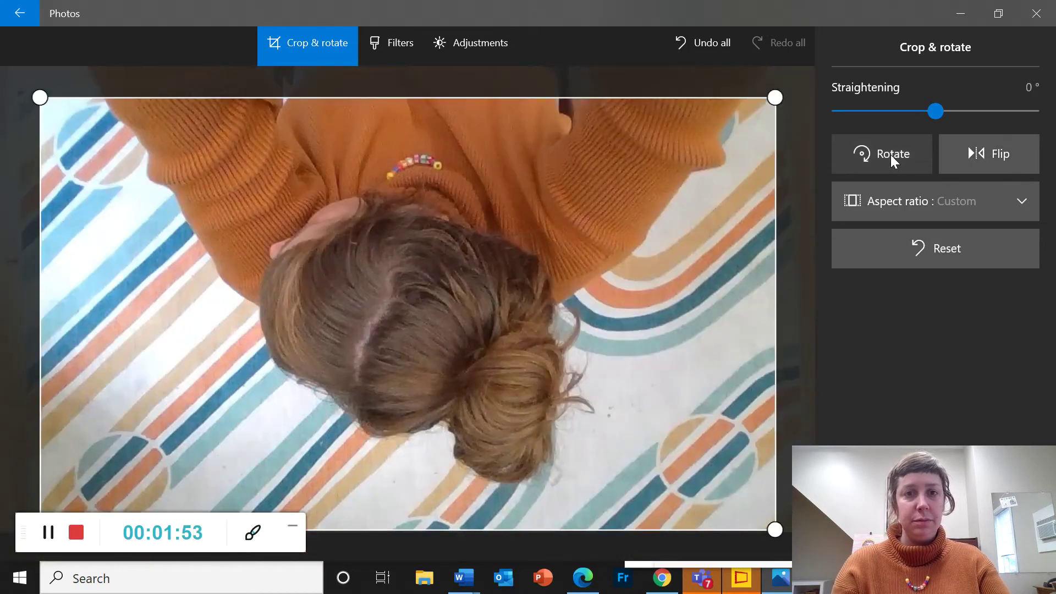
left_click(893, 157)
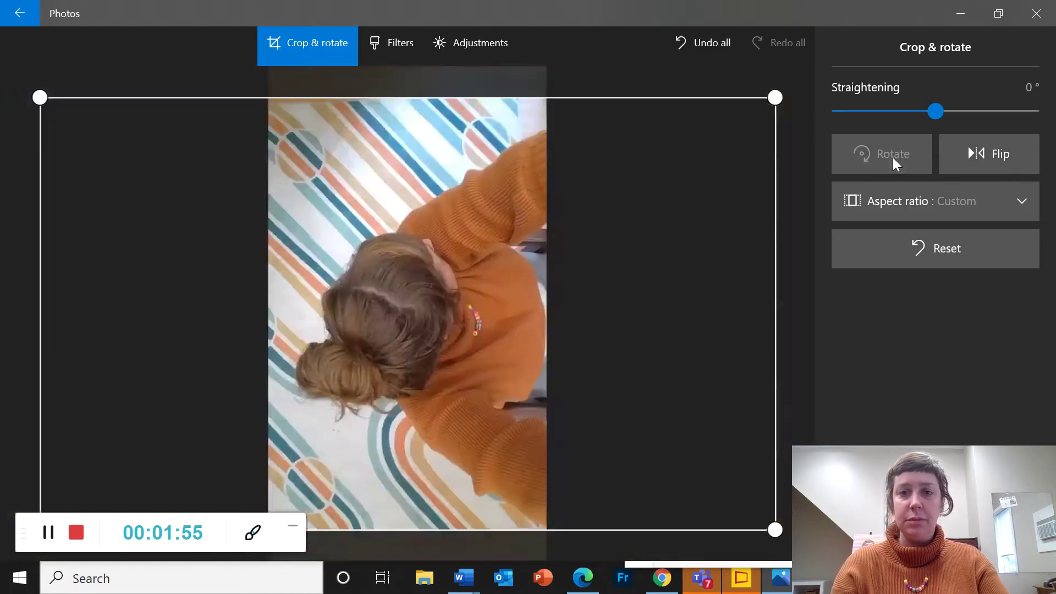
left_click(892, 157)
mouse_move(938, 116)
left_mouse_down()
mouse_move(883, 116)
mouse_move(1002, 102)
mouse_move(939, 101)
left_mouse_up()
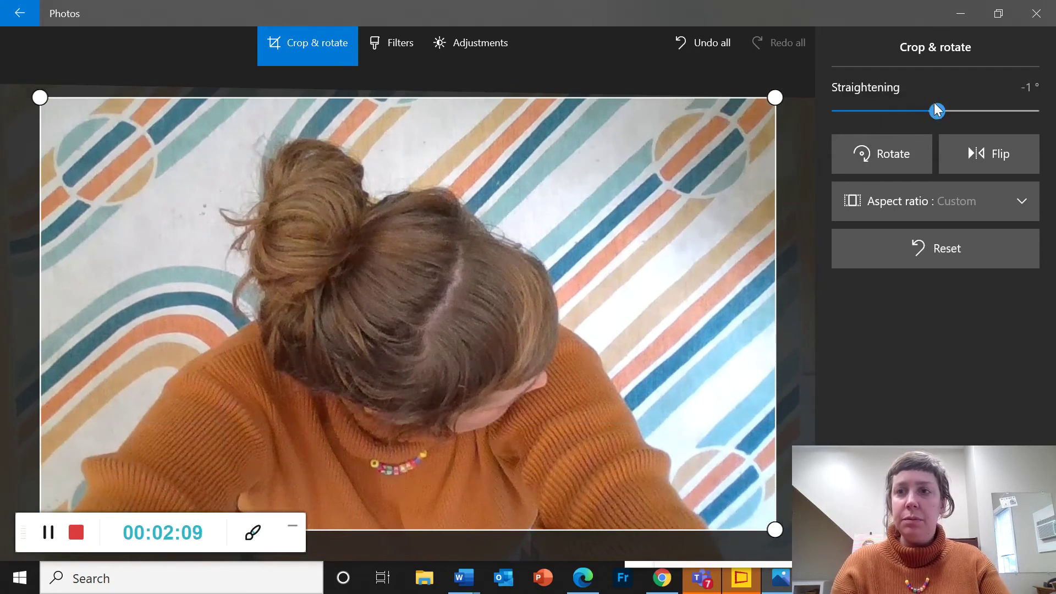
left_click_drag(936, 111, 935, 113)
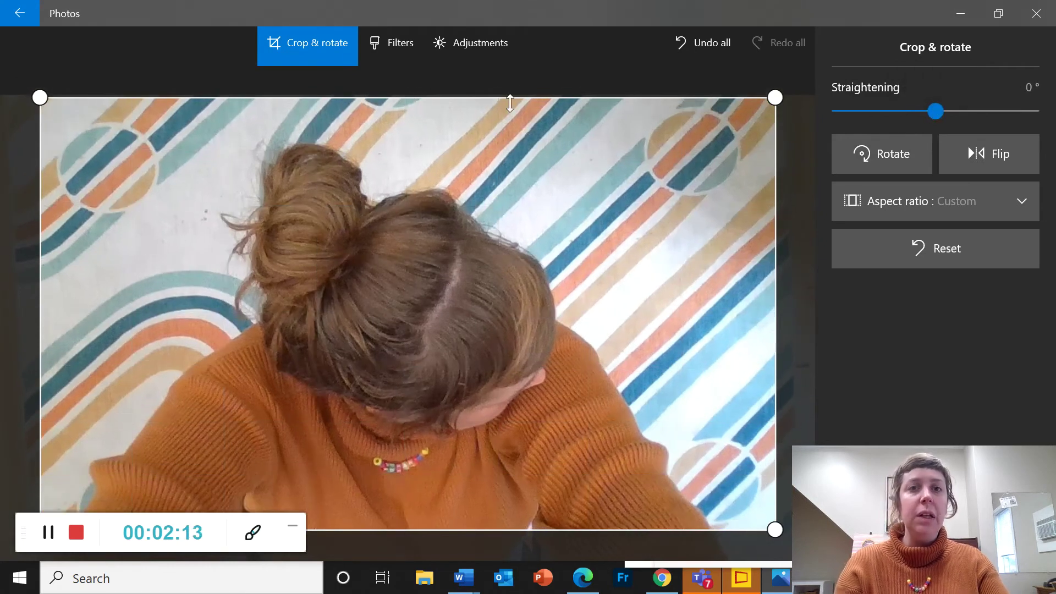
Step: In Filters, preview Sauna, Neo, Slate, Rouge, Sunscreen and Icarus on the photo
left_click(389, 46)
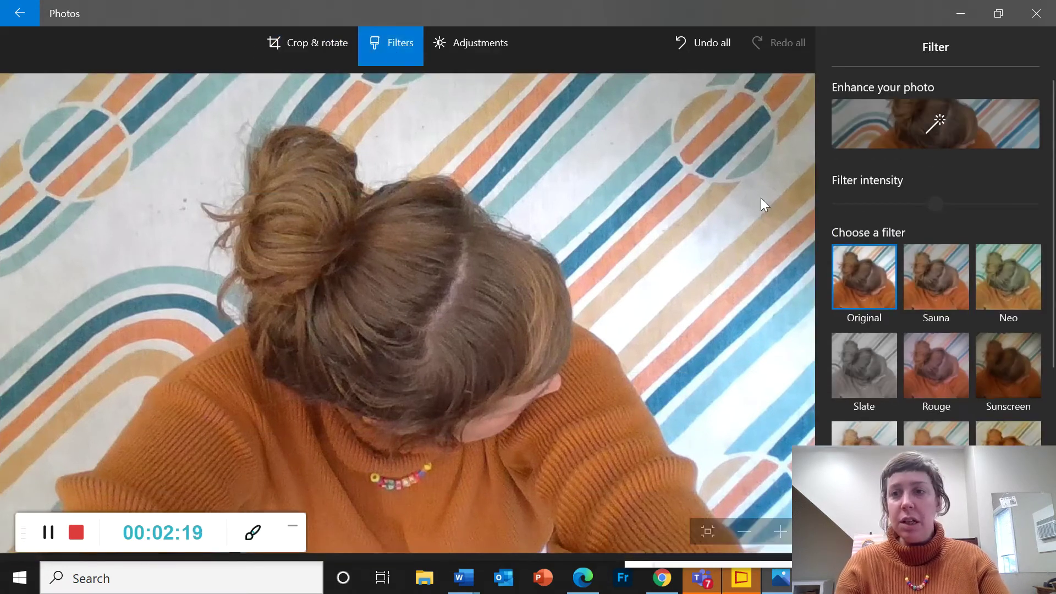
left_click(935, 269)
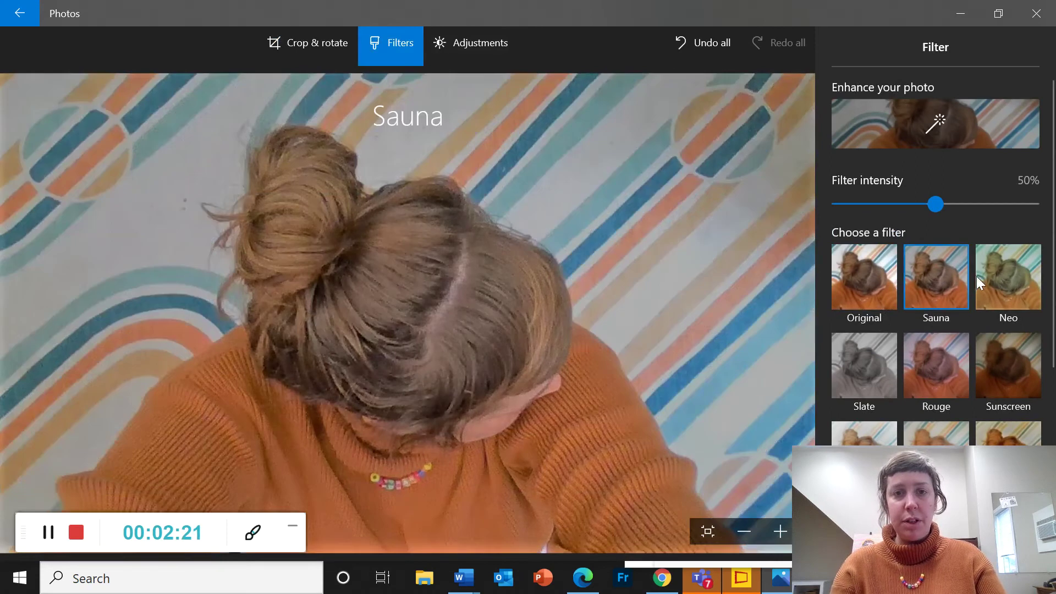
left_click(1008, 286)
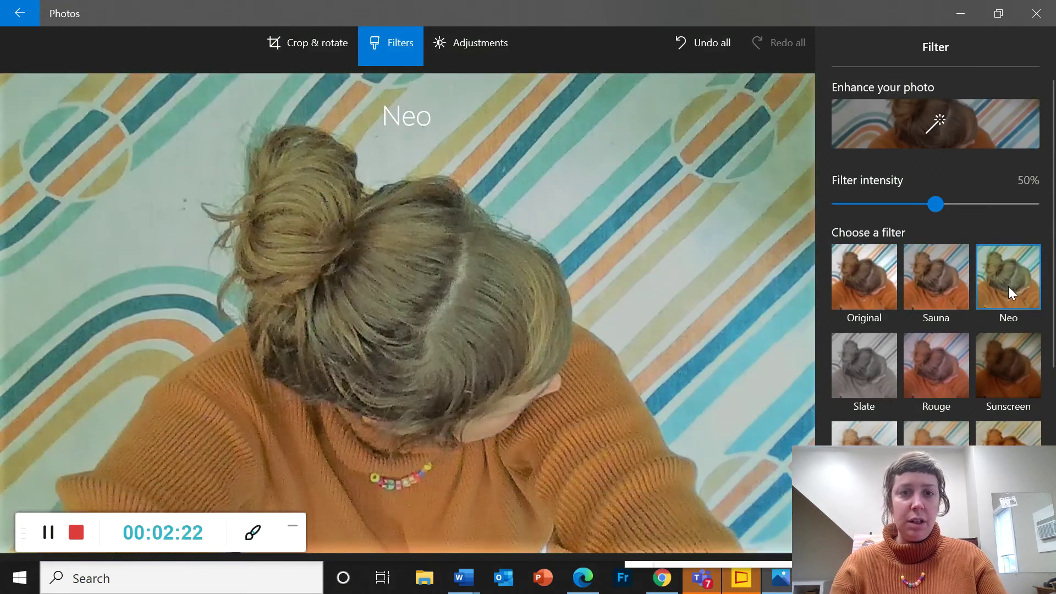
left_click(867, 359)
left_click(938, 362)
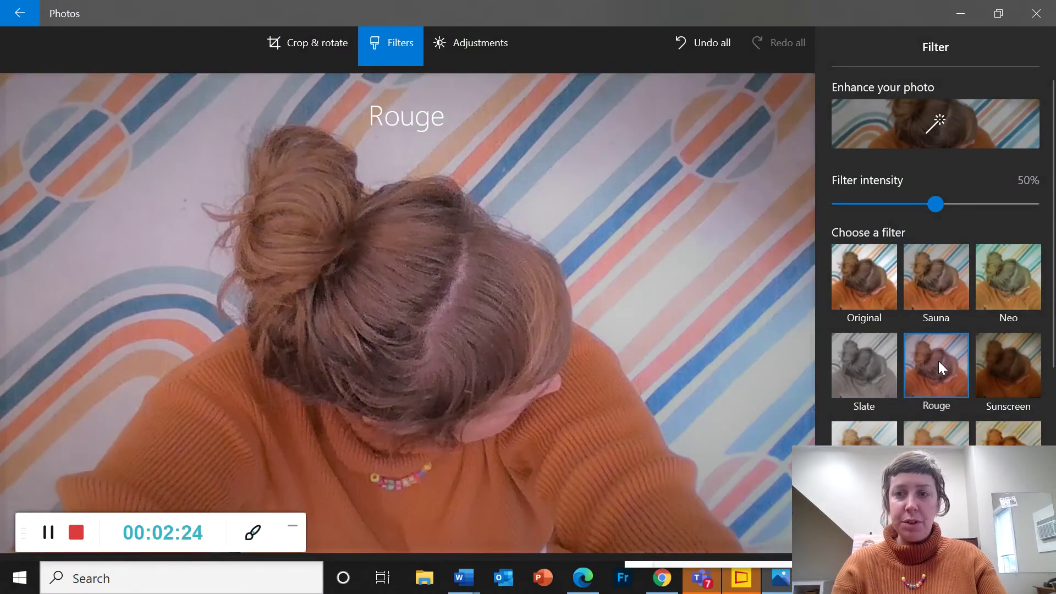
left_click(998, 359)
scroll(998, 359, "down", 2)
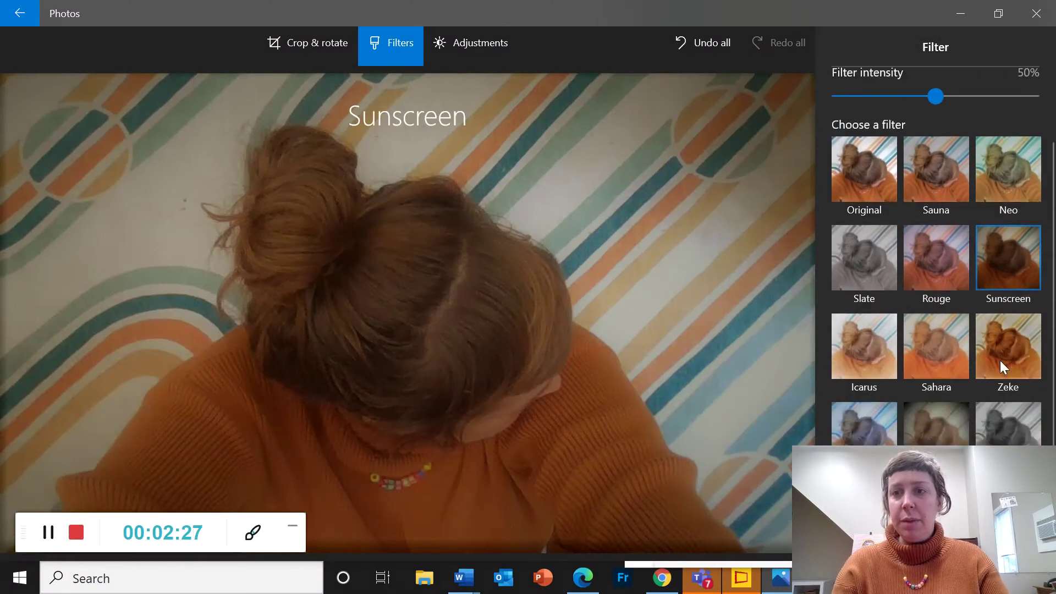
left_click(876, 342)
Step: Preview Sahara, Zeke, Arctic, Burlesque, Denim, Mercury, Napa and Vanilla filters
left_click(932, 334)
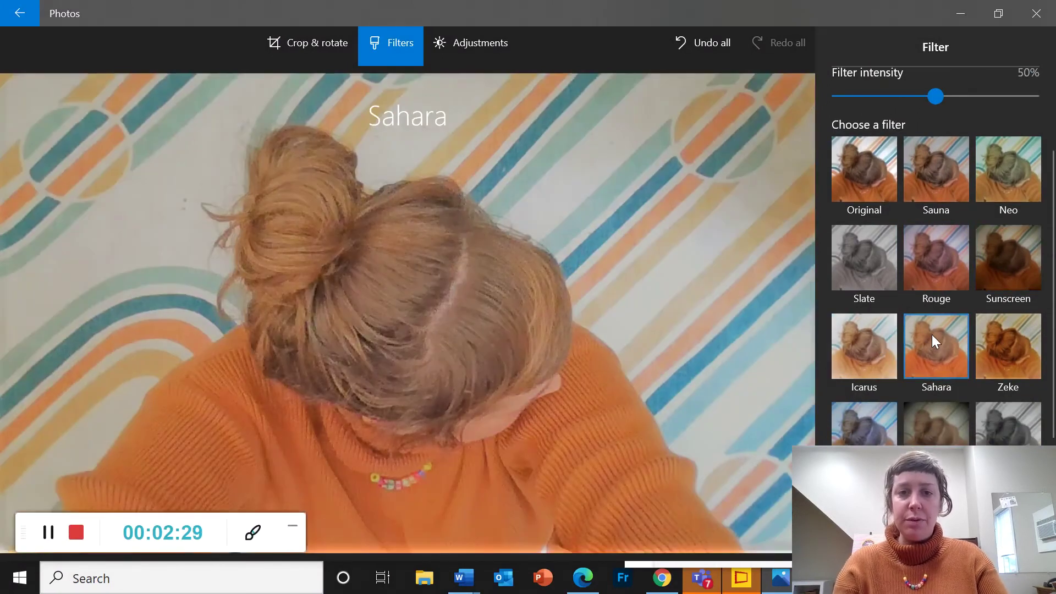
left_click(1000, 338)
scroll(1000, 338, "down", 2)
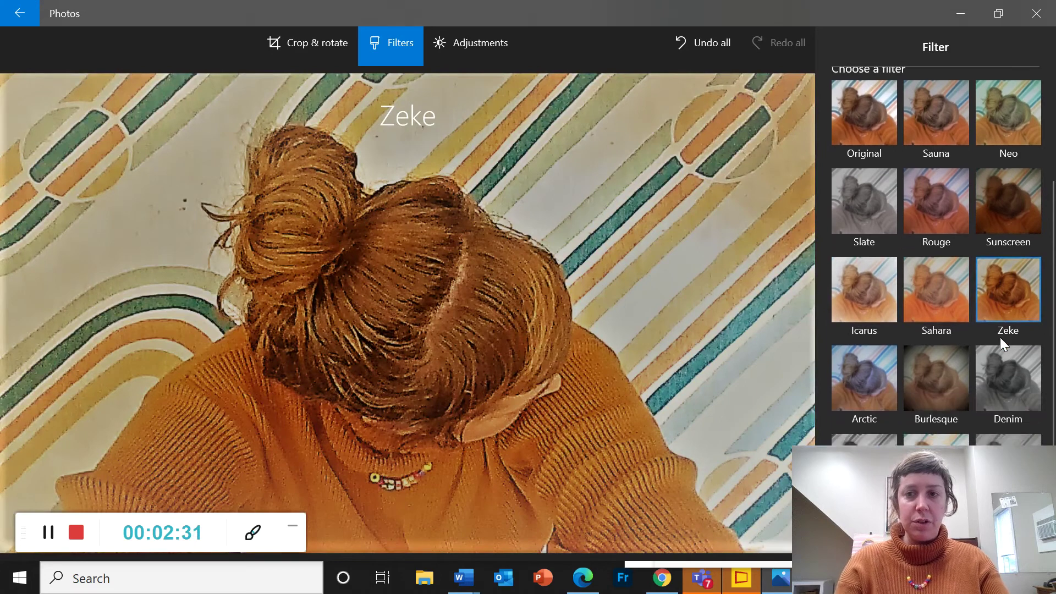
left_click(869, 345)
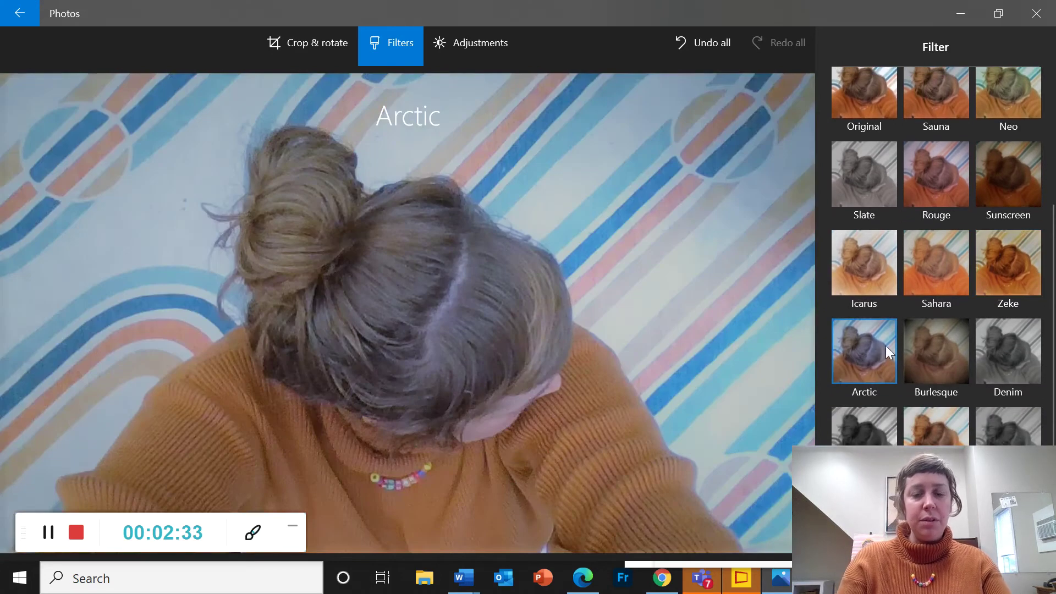
left_click(932, 351)
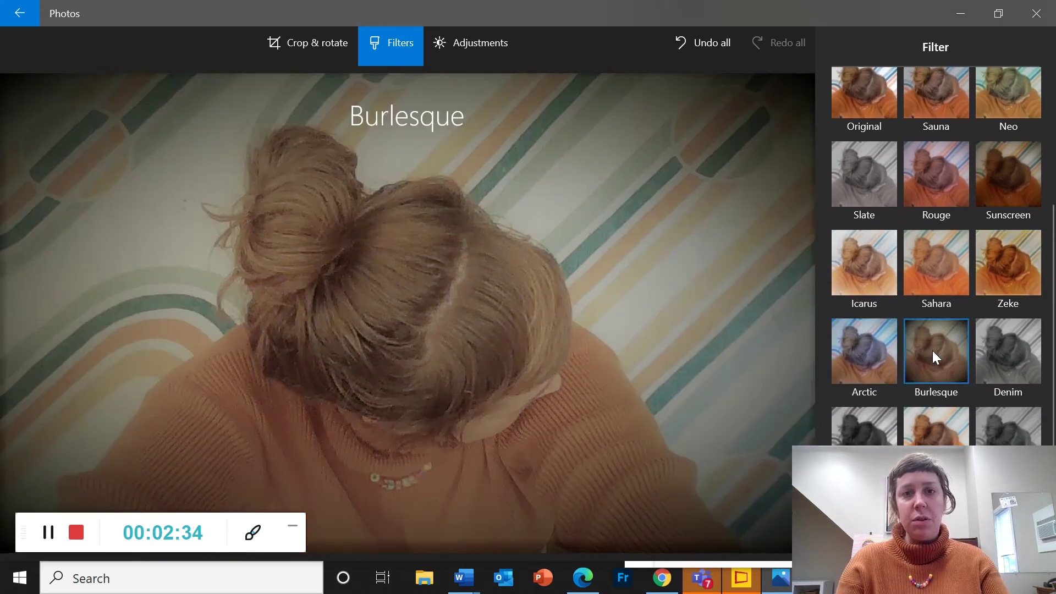
left_click(996, 354)
scroll(995, 354, "down", 1)
left_click(866, 425)
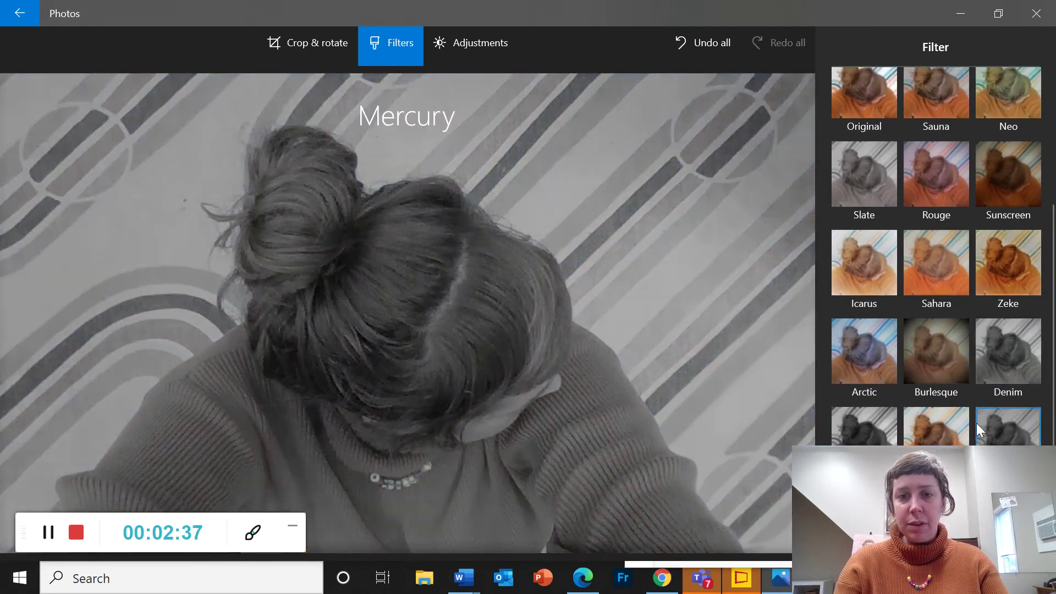
left_click(947, 426)
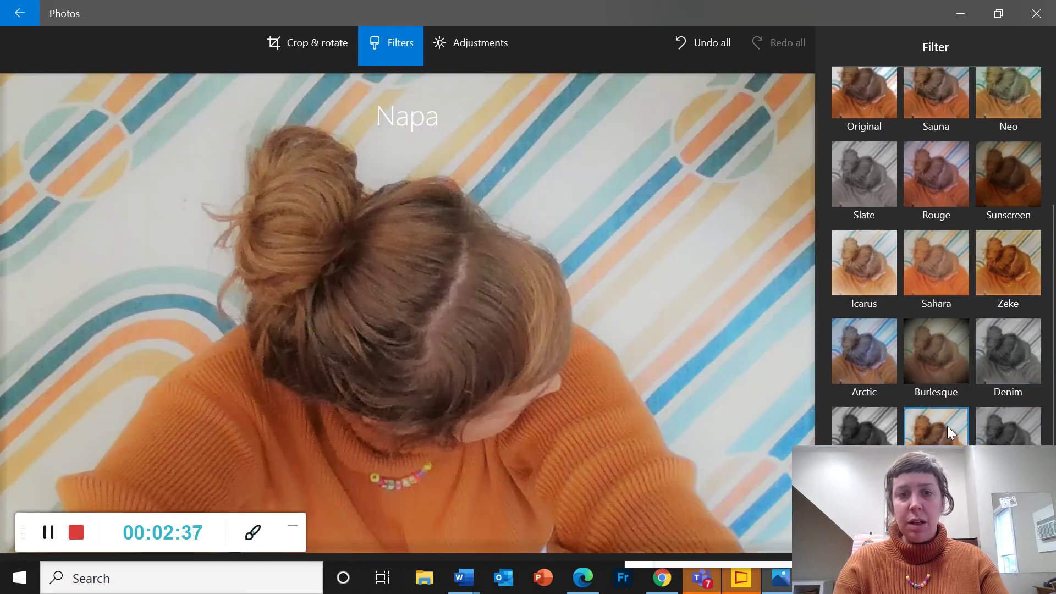
left_click(858, 414)
Step: Compare Sahara against Napa, Rouge and Sauna, then keep the Sahara filter
left_click(912, 258)
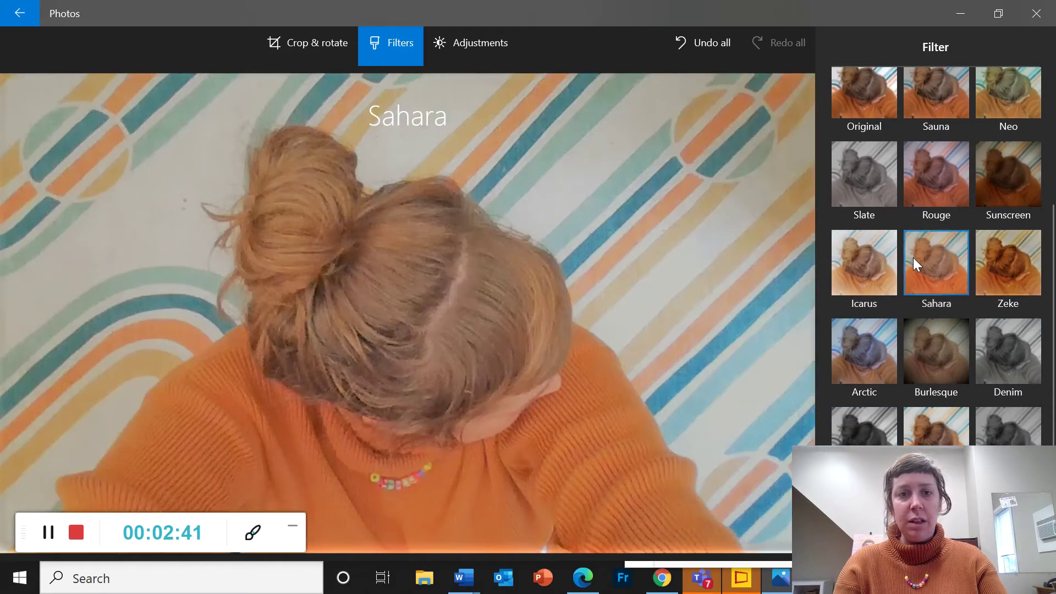
left_click(939, 420)
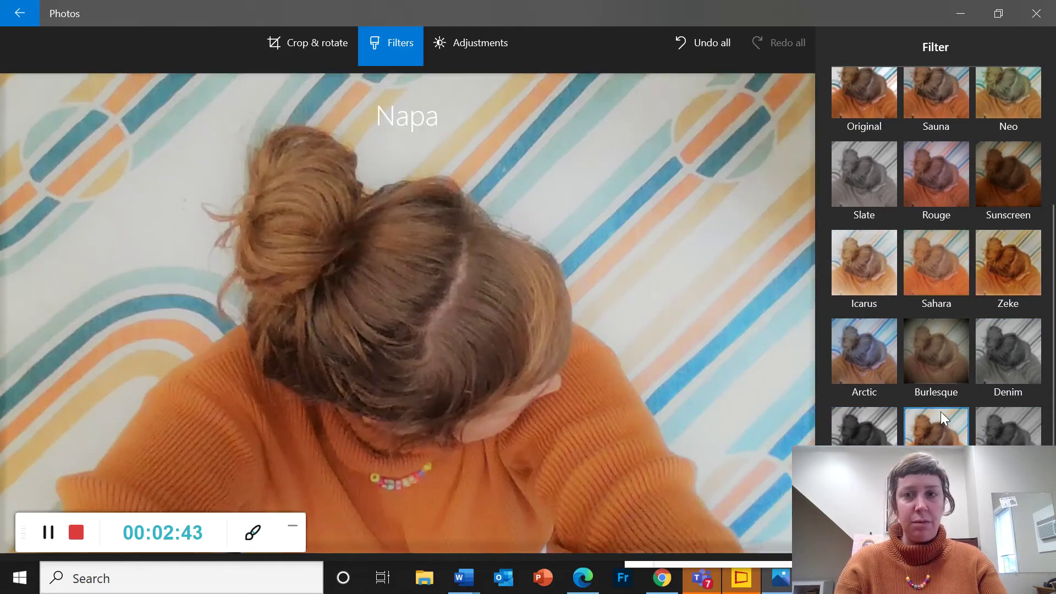
left_click(953, 288)
scroll(953, 288, "up", 2)
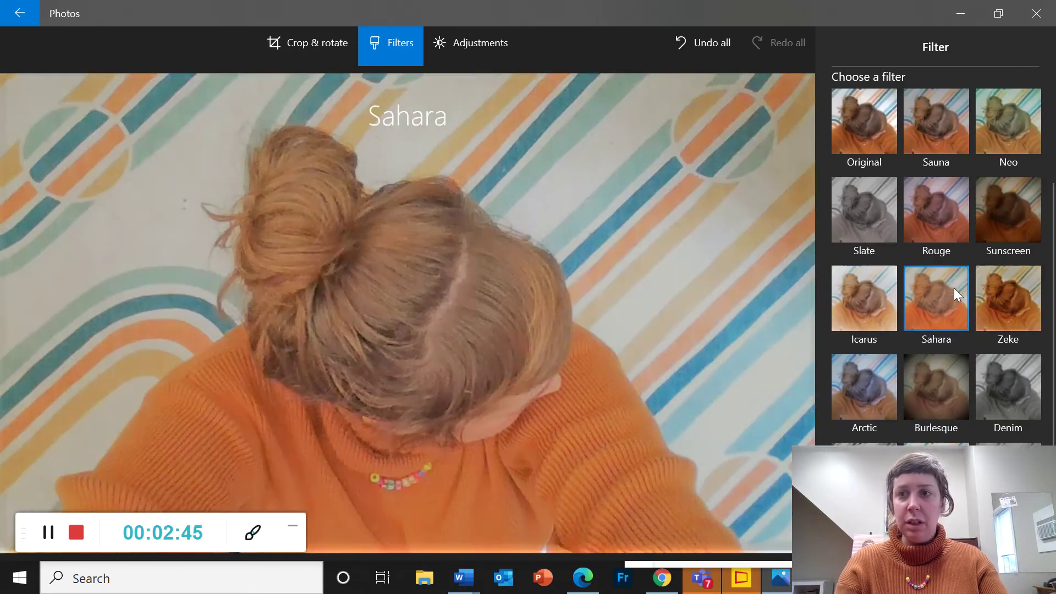
left_click(942, 259)
left_click(932, 196)
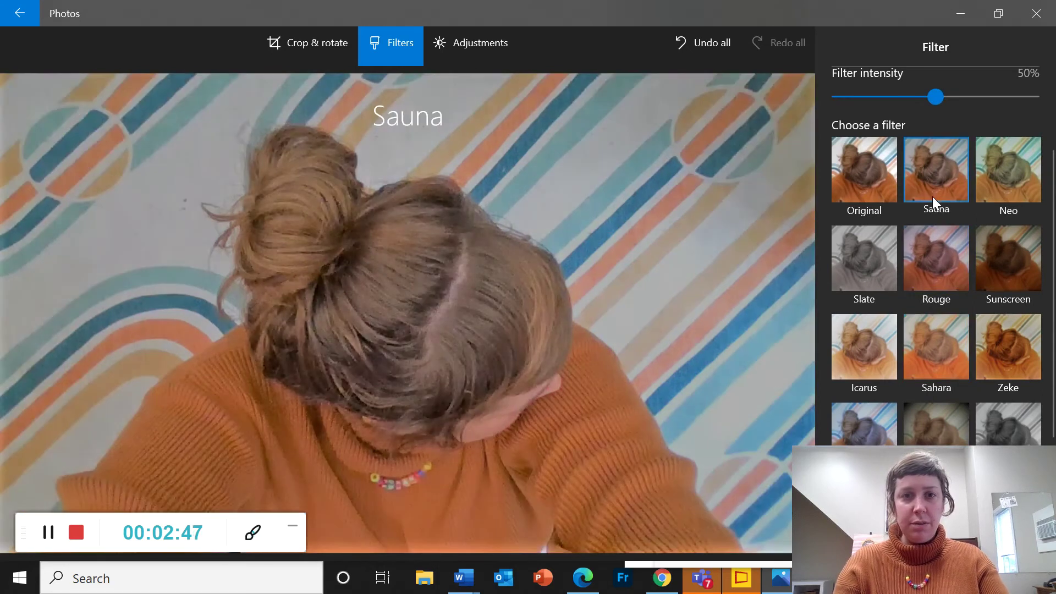
left_click(946, 363)
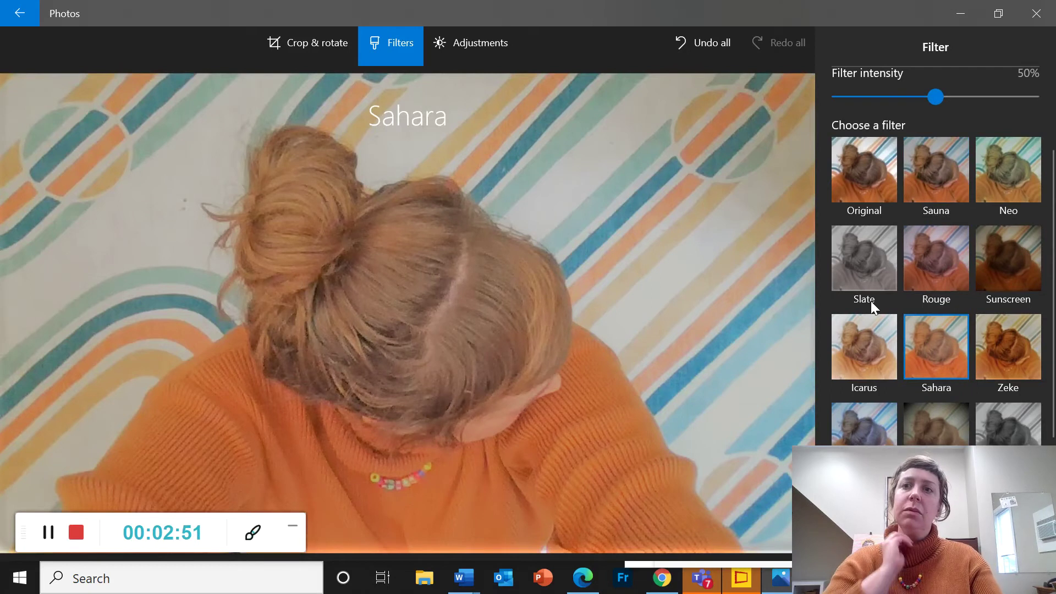
scroll(941, 222, "up", 2)
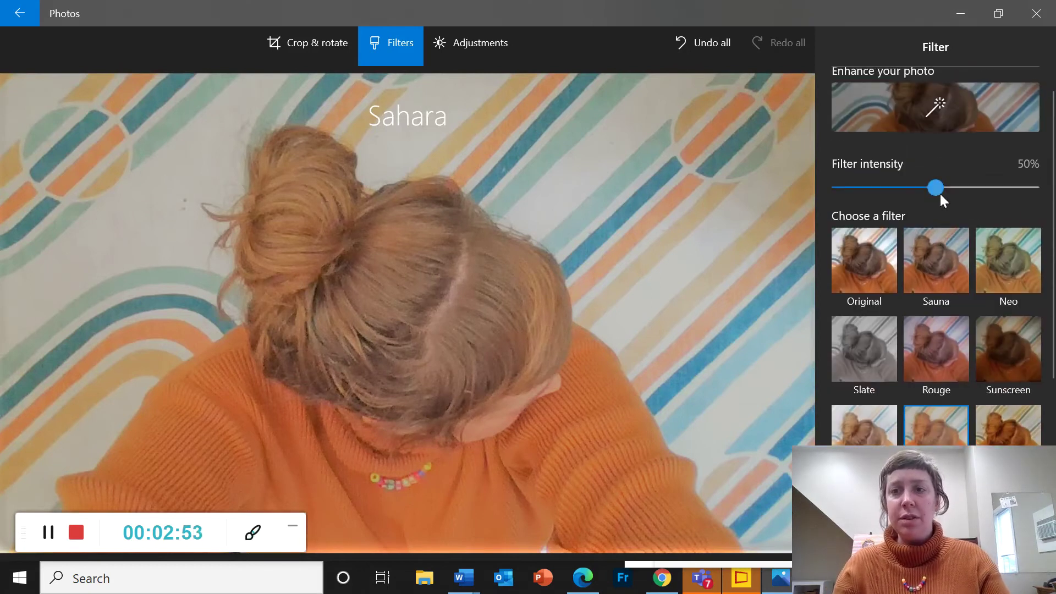
Step: Set Sahara filter intensity to 57% and apply photo enhancement at full strength (100)
left_click_drag(939, 192, 811, 173)
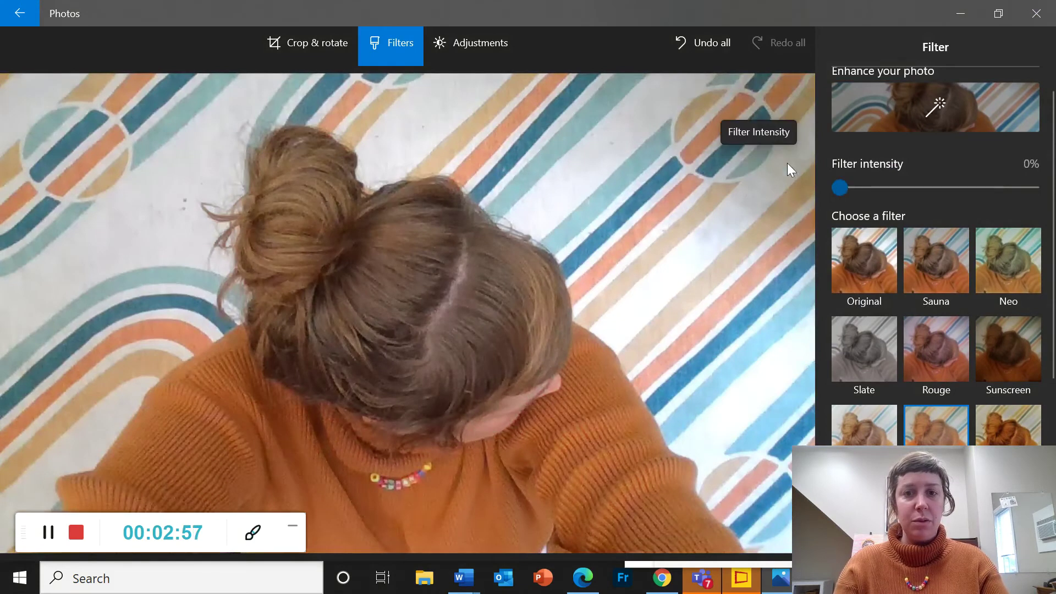
left_click_drag(843, 180, 947, 184)
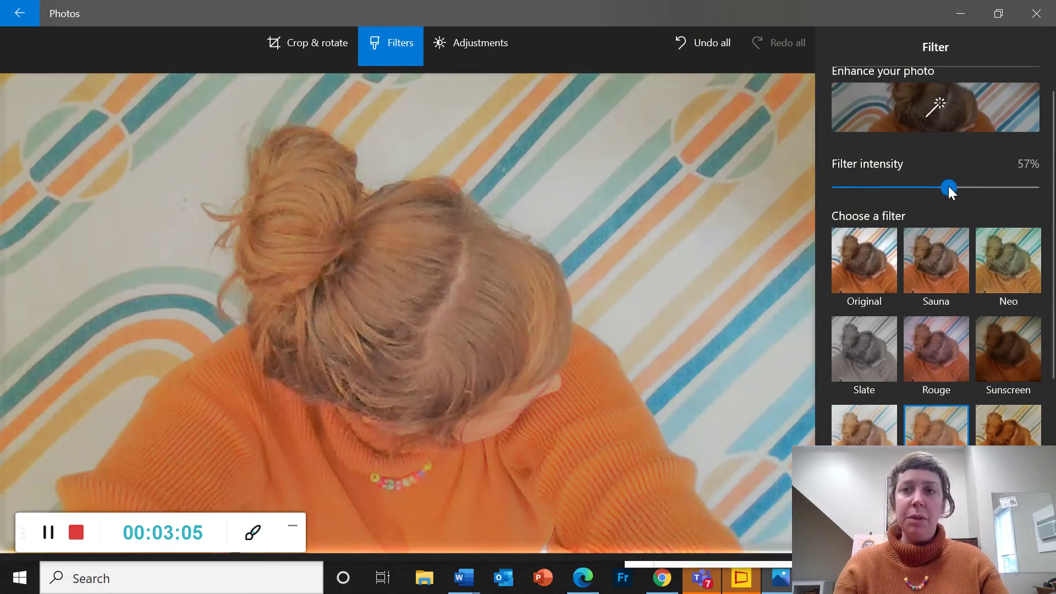
scroll(918, 124, "up", 1)
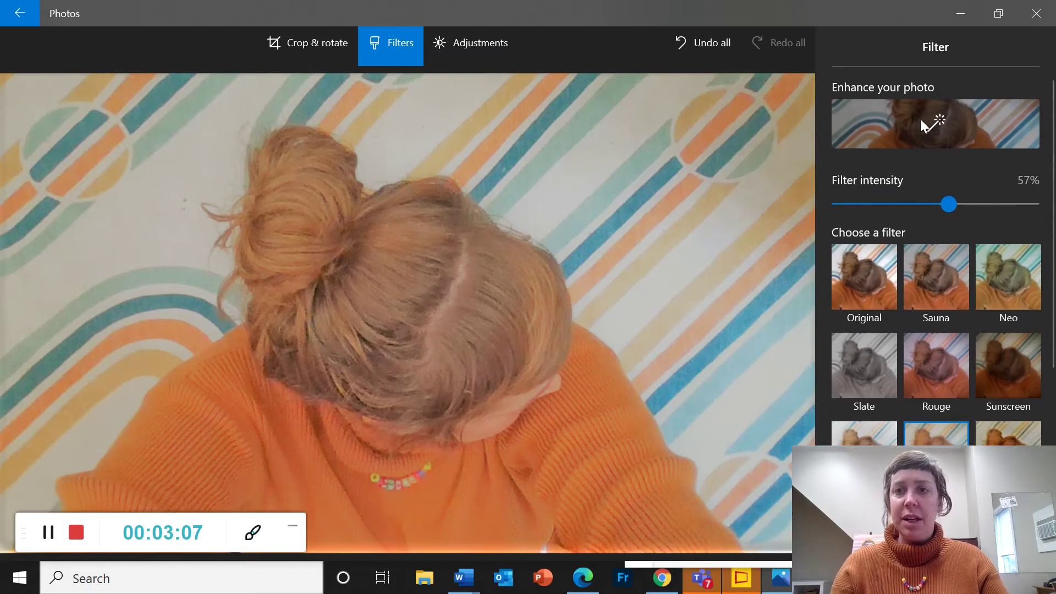
left_click(934, 120)
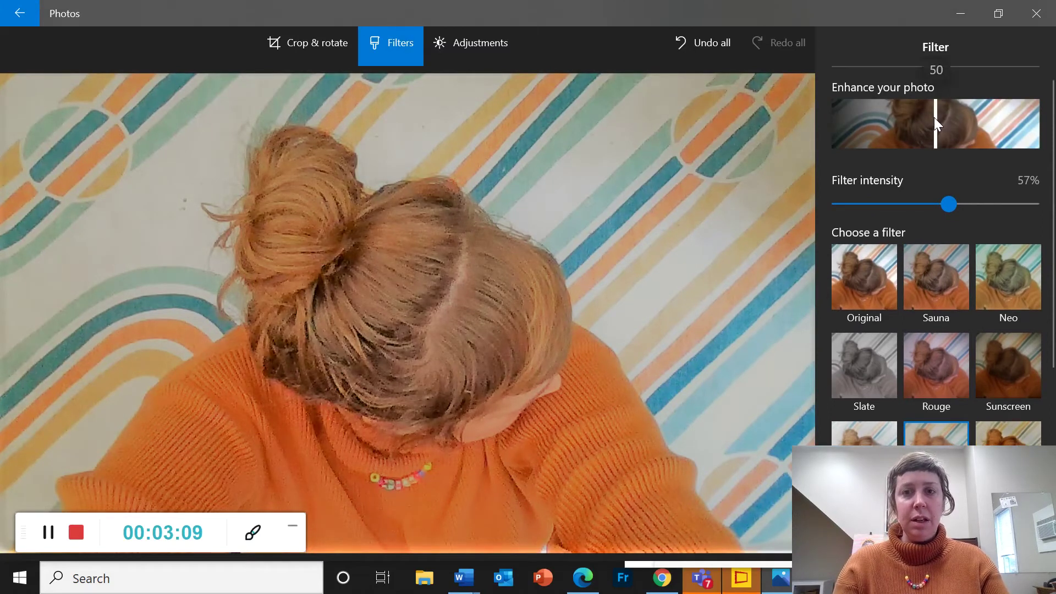
left_click_drag(935, 118, 776, 92)
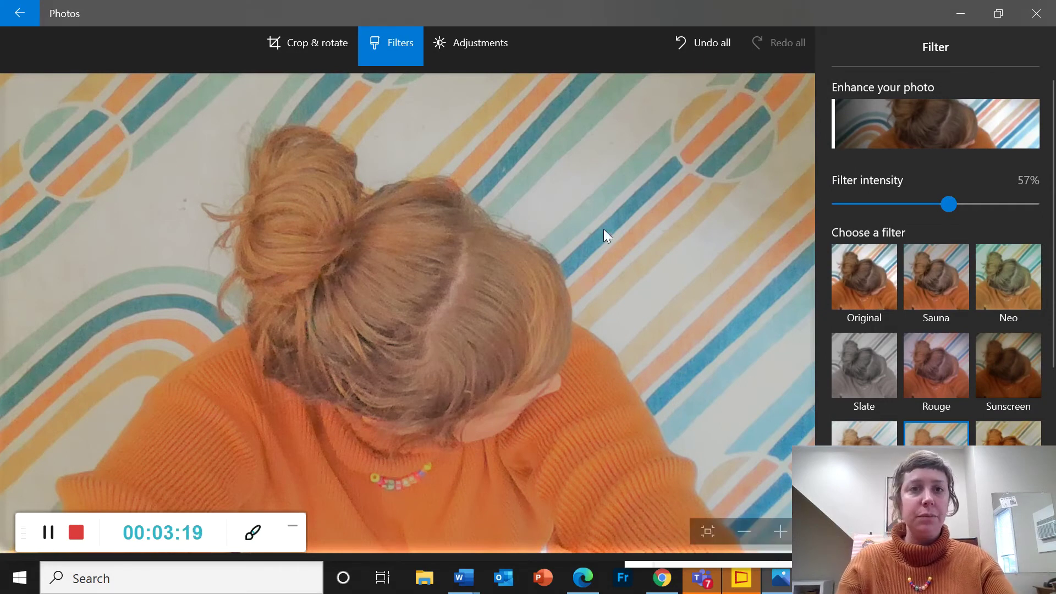
left_click(477, 47)
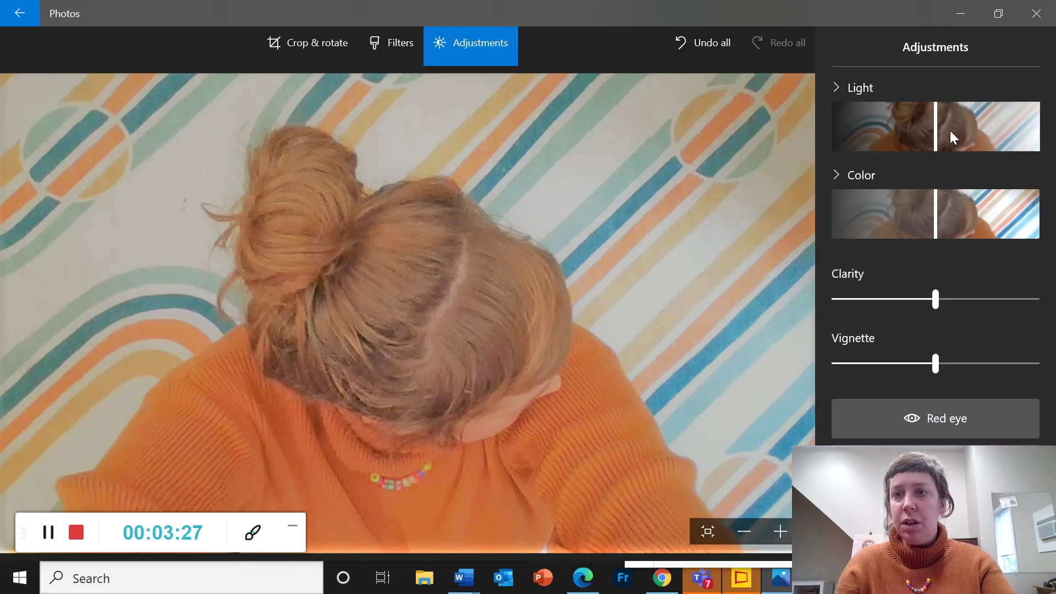
Step: Tweak Light and Color, set Clarity just below neutral and Vignette to -18
mouse_move(938, 134)
left_mouse_down()
mouse_move(1046, 154)
mouse_move(988, 131)
mouse_move(935, 129)
left_mouse_up()
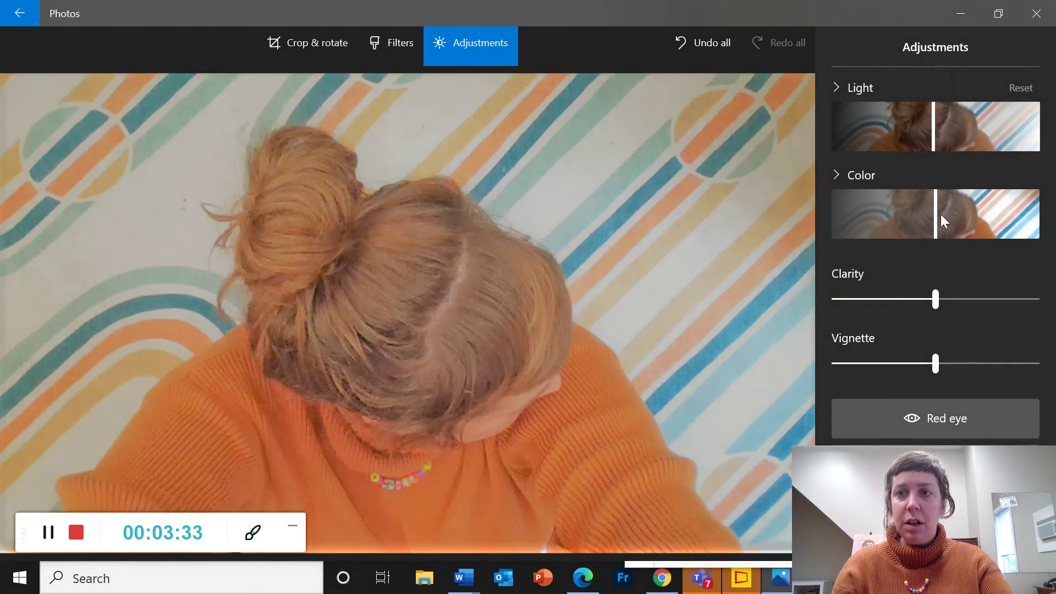
mouse_move(938, 213)
left_mouse_down()
mouse_move(1049, 204)
mouse_move(818, 227)
mouse_move(953, 218)
left_mouse_up()
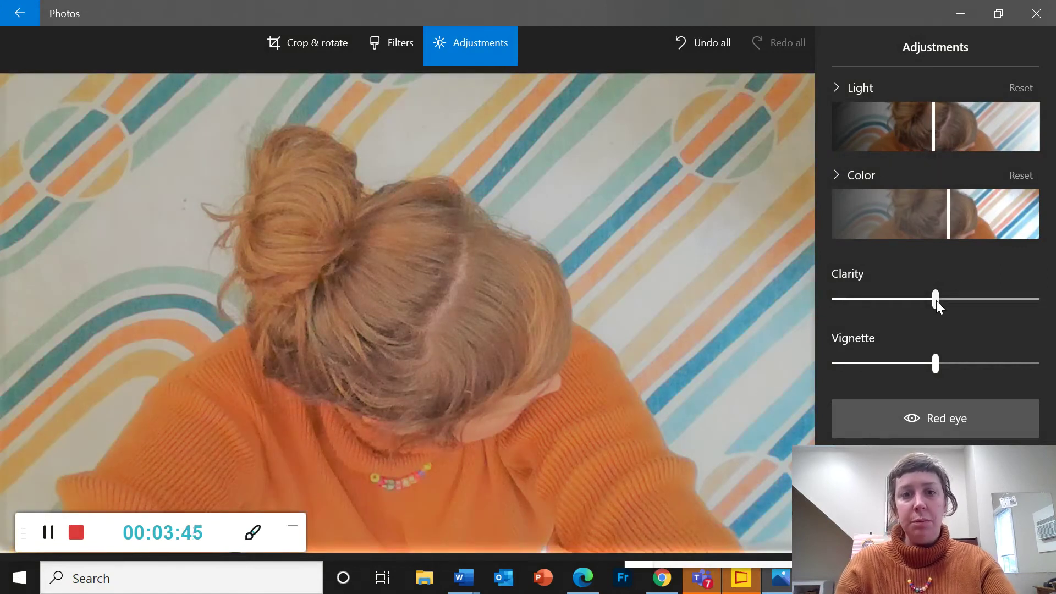
left_click_drag(936, 301, 807, 293)
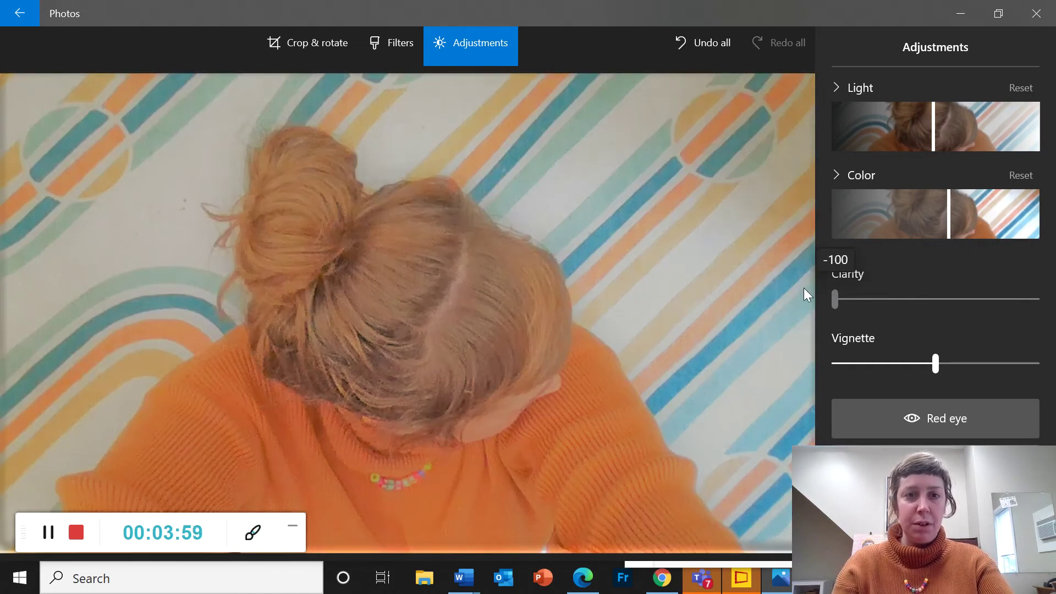
left_click_drag(838, 293, 922, 283)
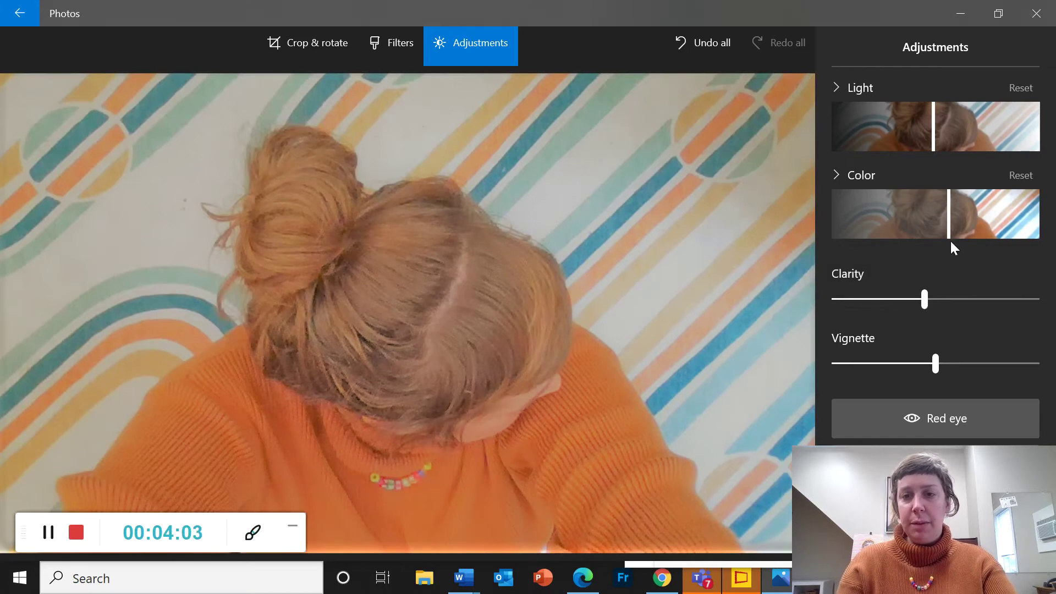
mouse_move(936, 368)
left_mouse_down()
mouse_move(1050, 366)
mouse_move(1012, 346)
mouse_move(824, 343)
mouse_move(939, 345)
mouse_move(920, 335)
mouse_move(936, 358)
mouse_move(916, 363)
left_mouse_up()
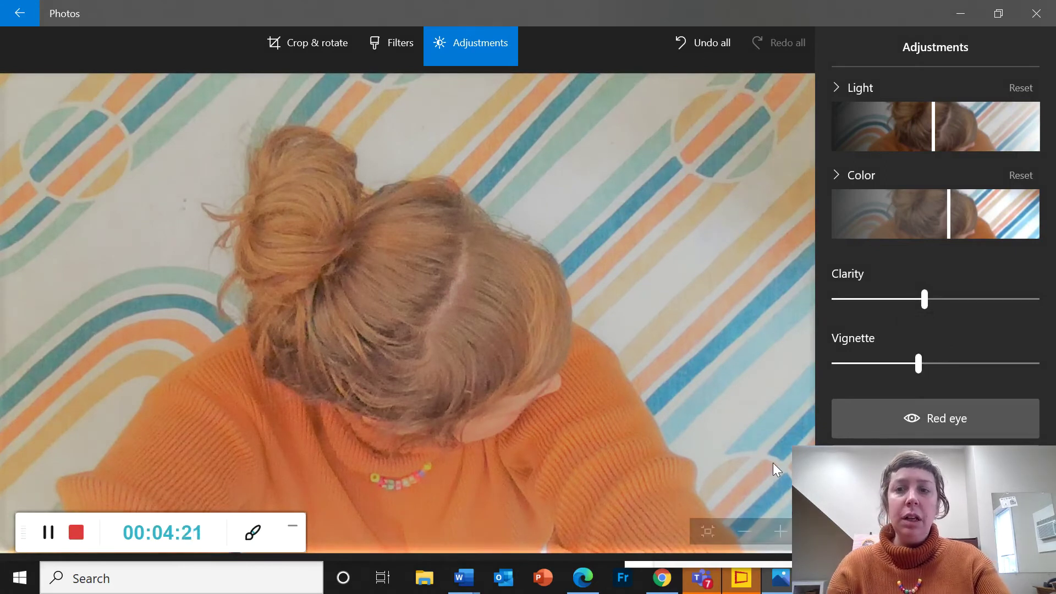
left_click_drag(982, 460, 676, 460)
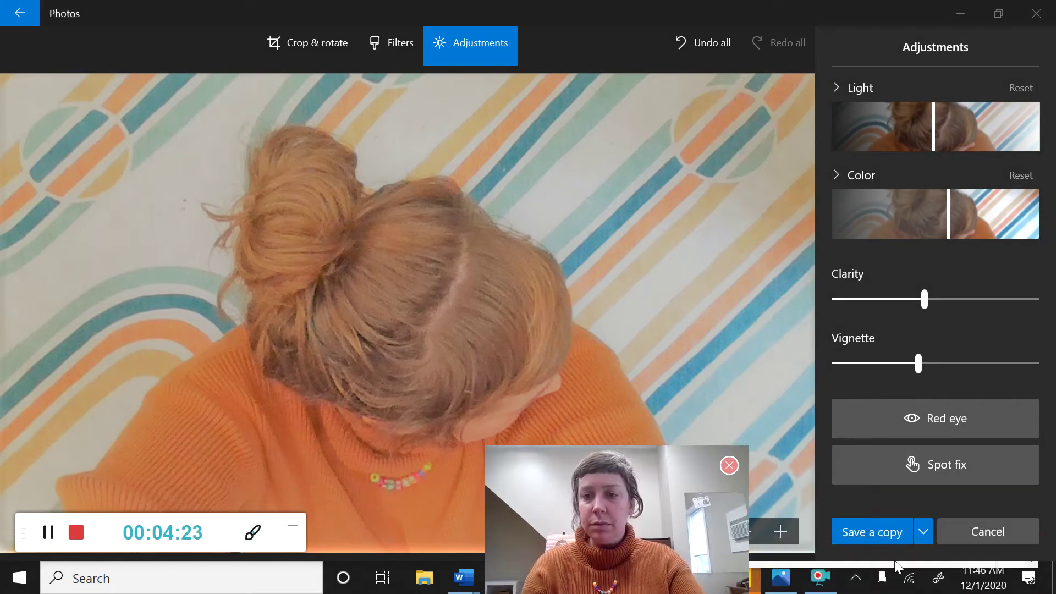
Step: Save the edited photo as a copy and send it to Paint 3D
left_click(886, 534)
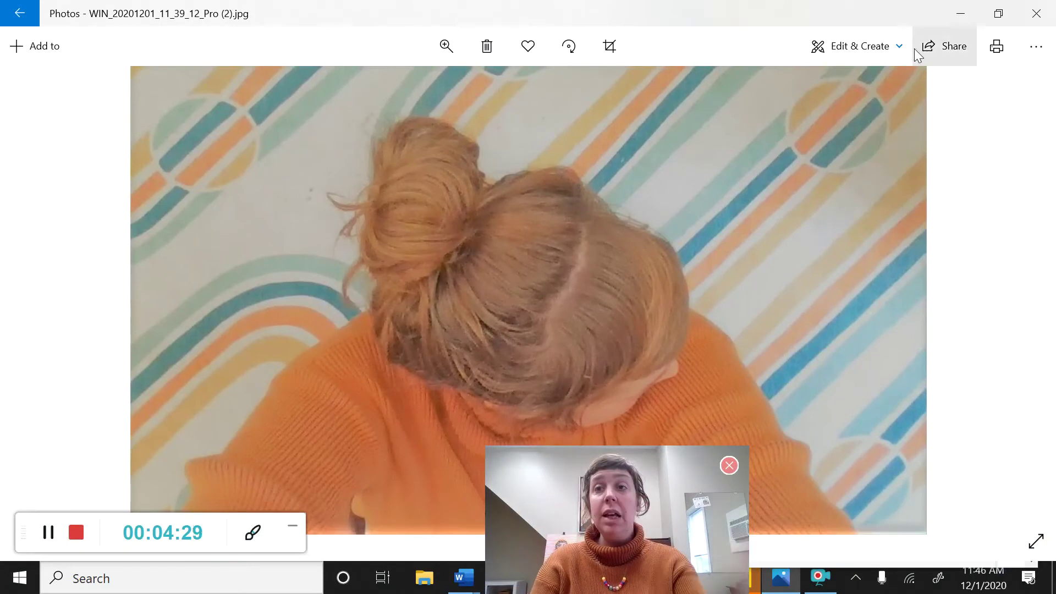
left_click(891, 44)
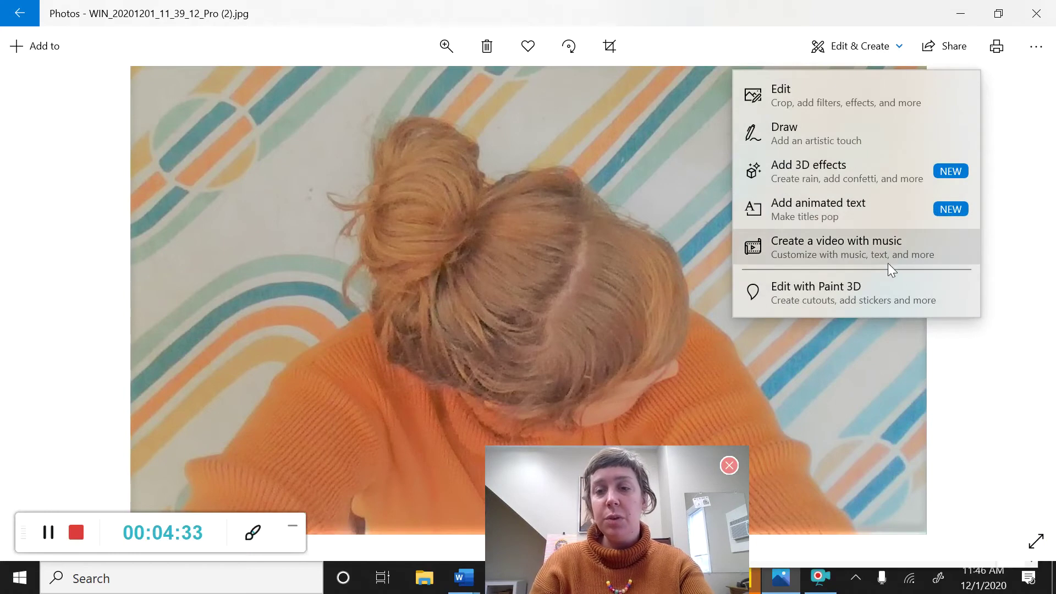
left_click(796, 290)
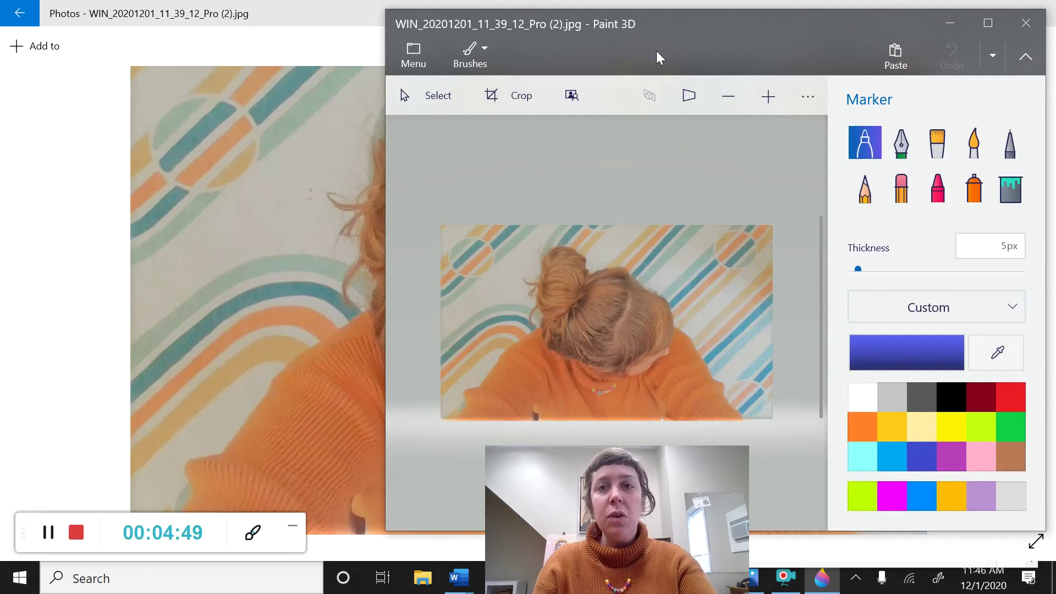
Step: Back in the collection, open the straight-on face photo in Paint 3D as well
left_click(288, 26)
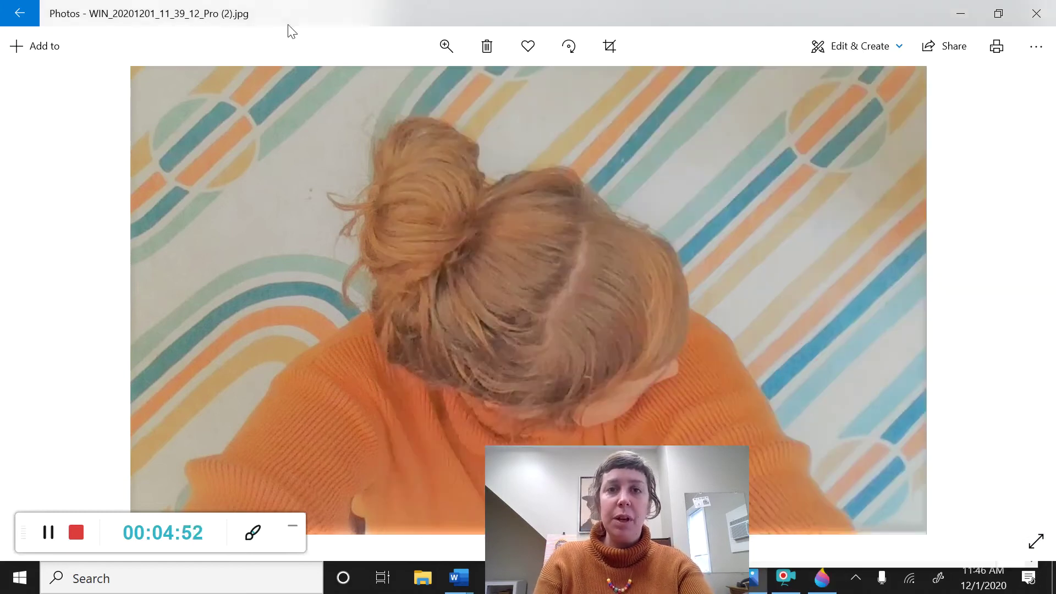
left_click(27, 20)
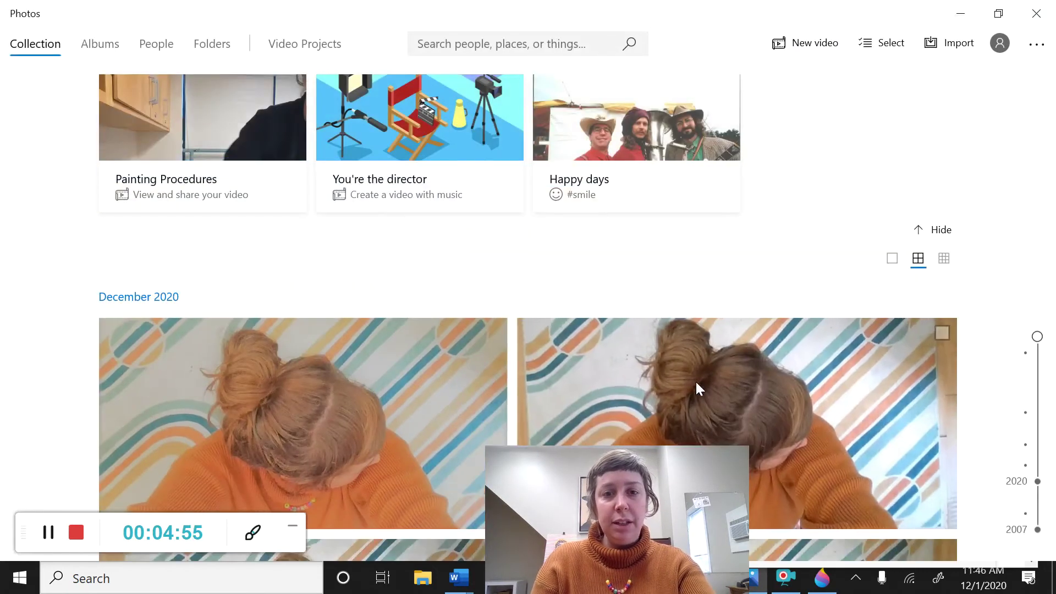
scroll(696, 388, "down", 5)
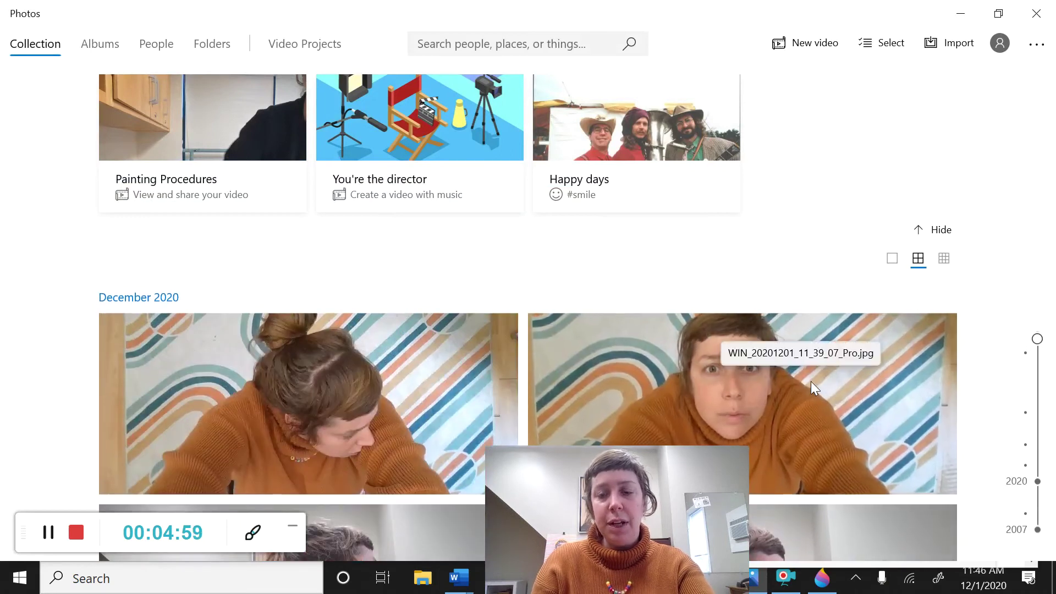
left_click(811, 381)
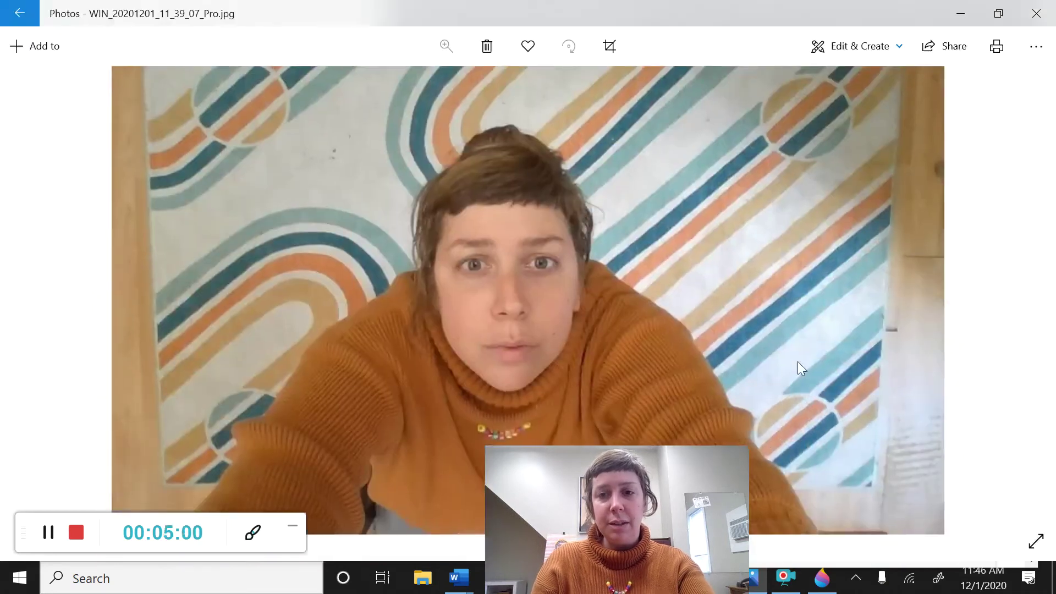
left_click(899, 48)
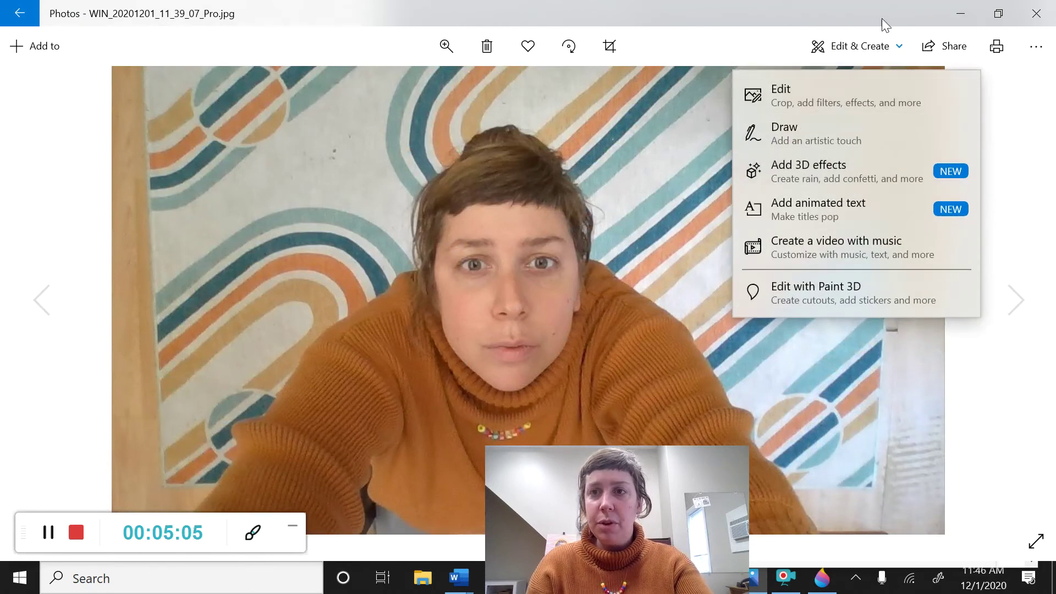
left_click(808, 294)
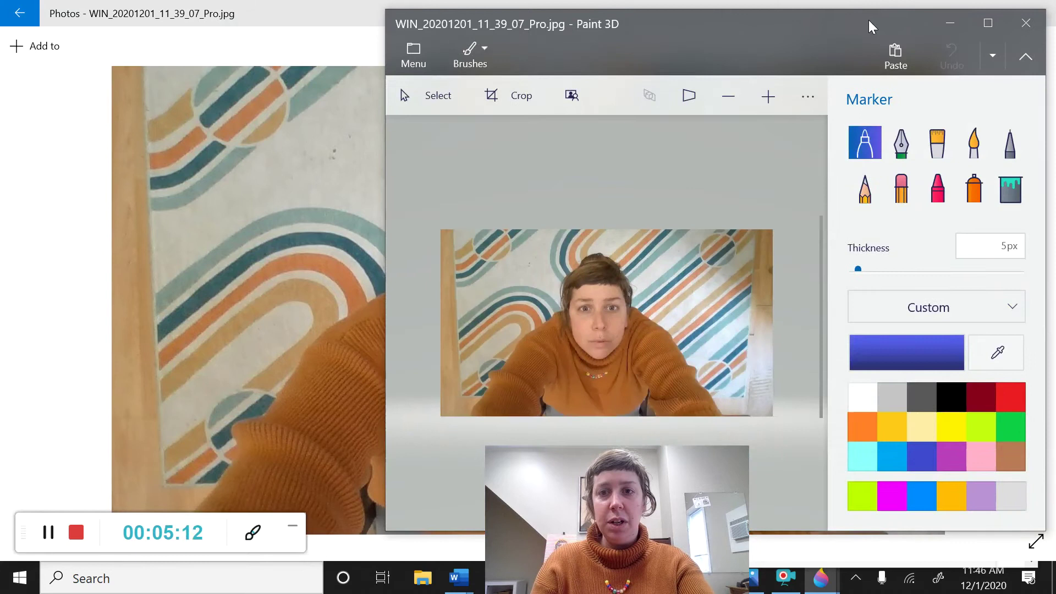
Step: Arrange the two Paint 3D windows and maximize the head-down photo's window
mouse_move(868, 20)
left_mouse_down()
mouse_move(506, 42)
mouse_move(479, 13)
left_mouse_up()
mouse_move(836, 563)
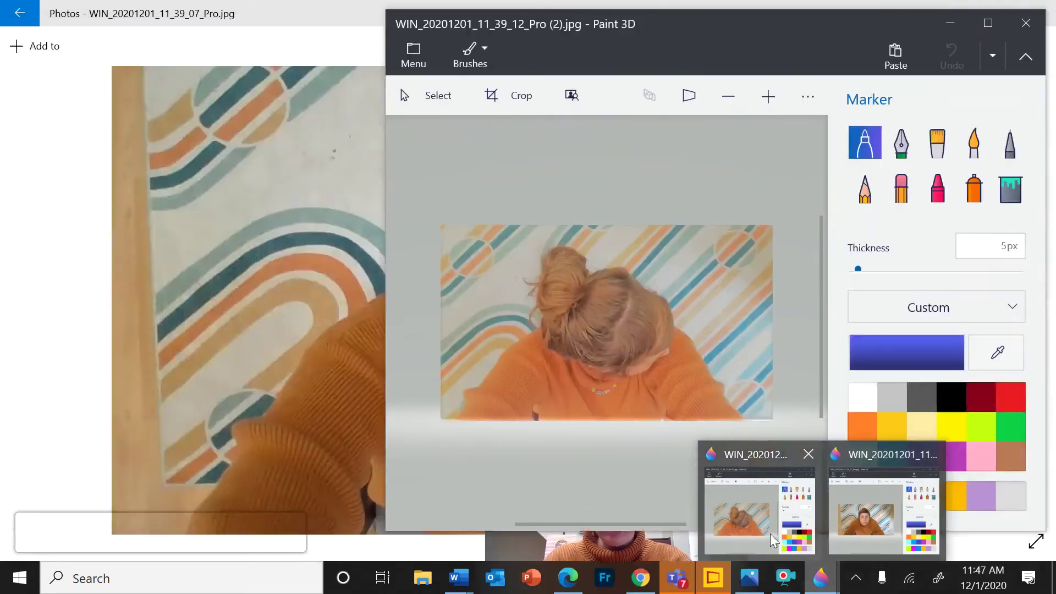
left_click(770, 533)
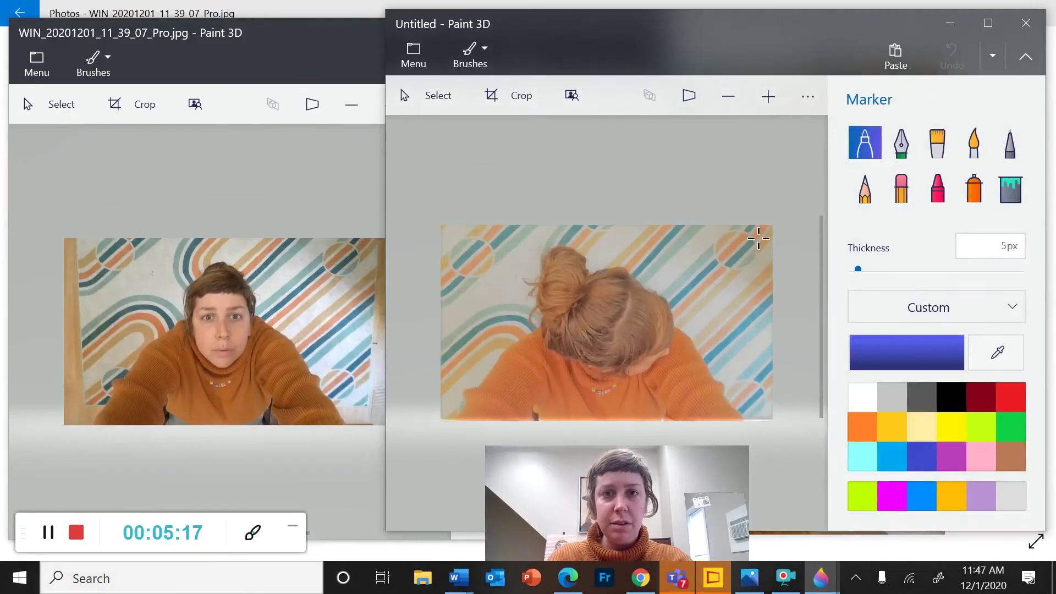
left_click_drag(645, 21, 669, 22)
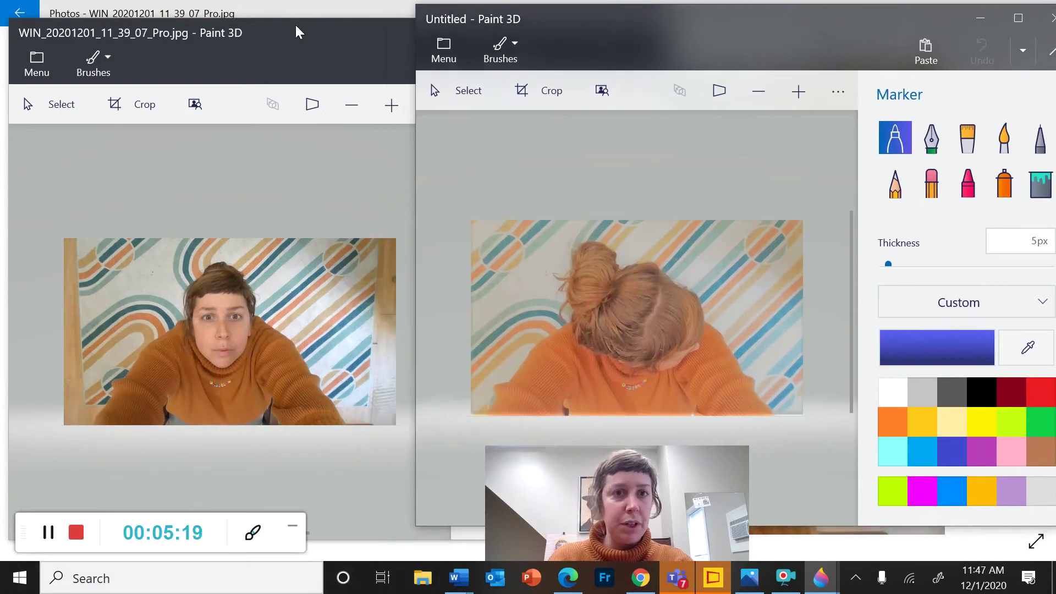
left_click_drag(295, 24, 272, 8)
left_click(698, 14)
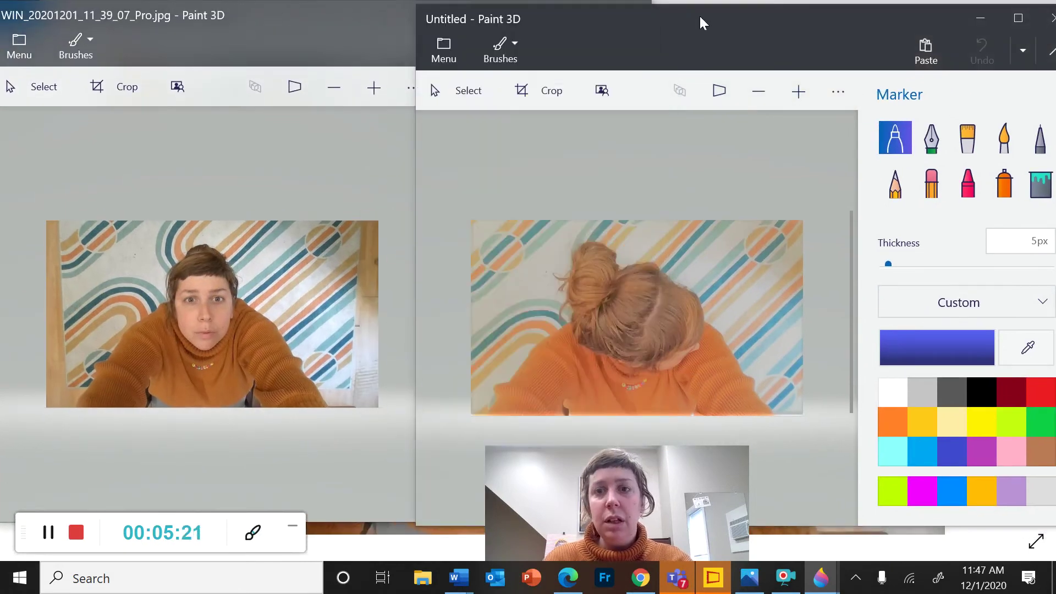
left_click(1018, 18)
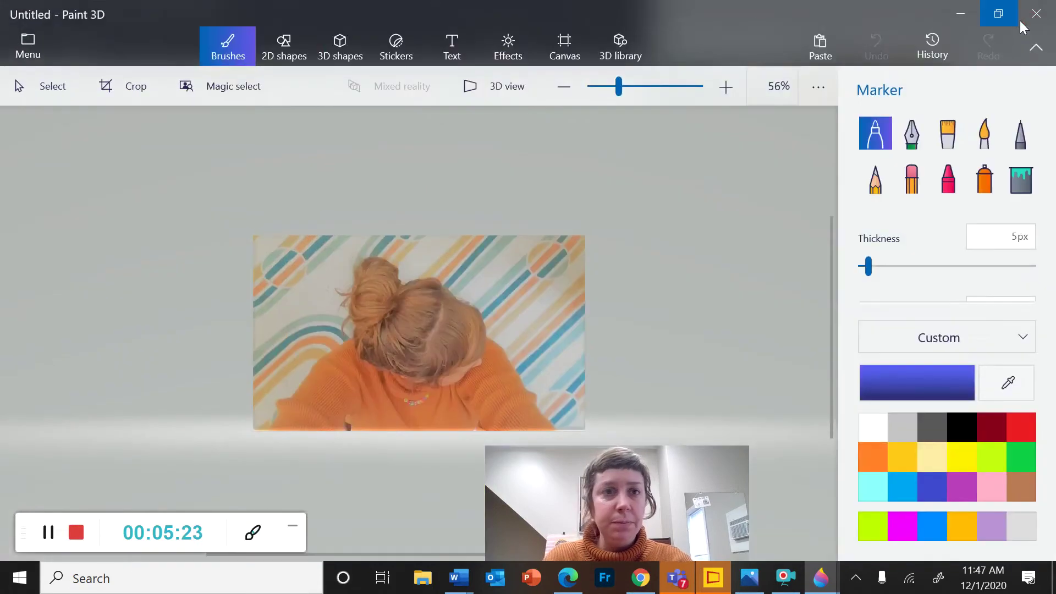
Step: Zoom in, then draw and undo a test marker stroke, leaving the photo unmarked
scroll(507, 264, "up", 4)
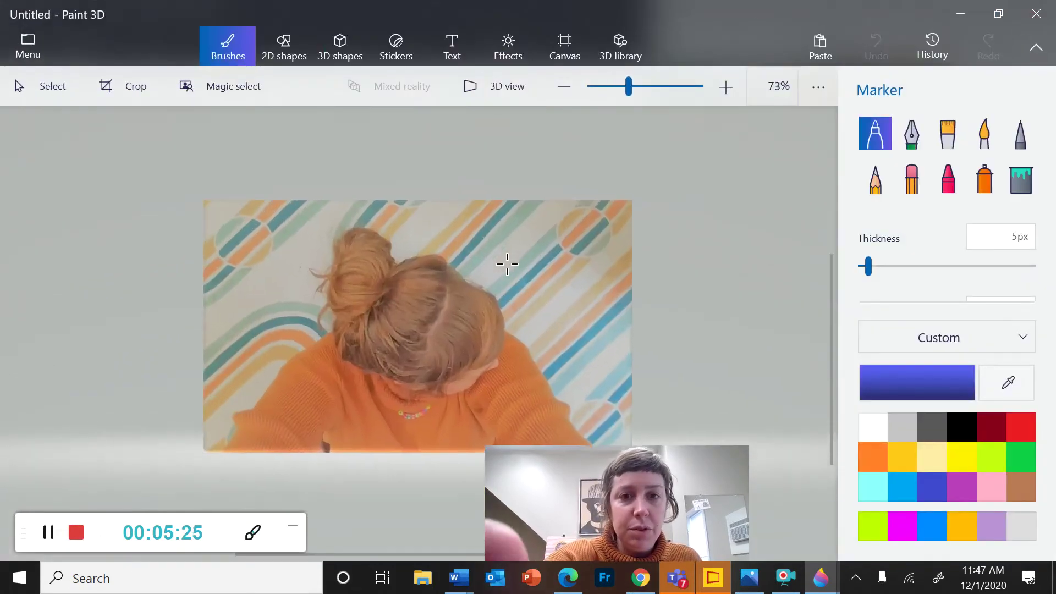
scroll(508, 264, "up", 2)
left_click_drag(538, 181, 507, 275)
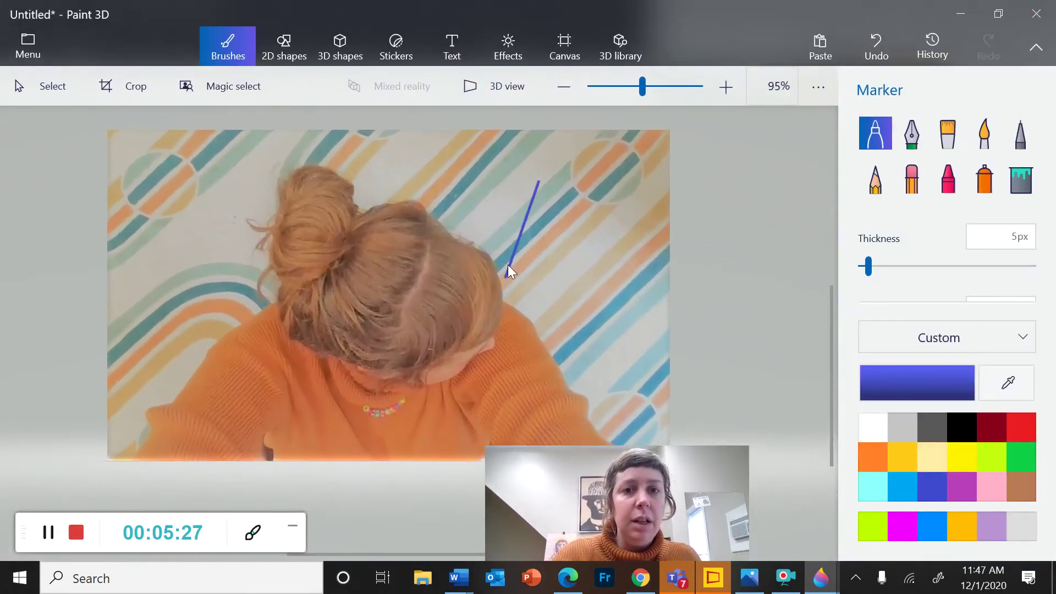
left_click(878, 54)
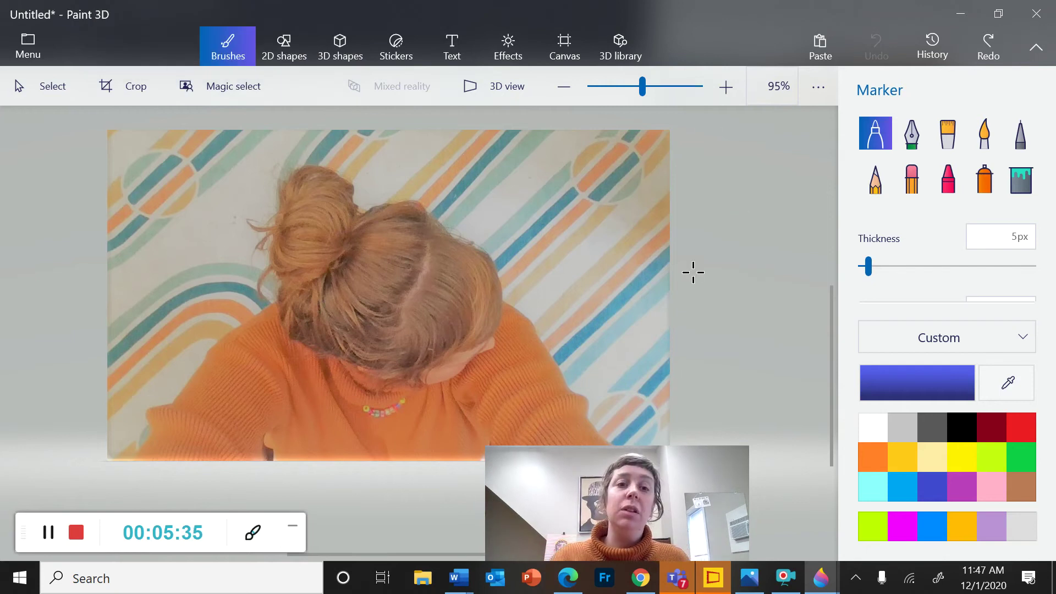
left_click(232, 89)
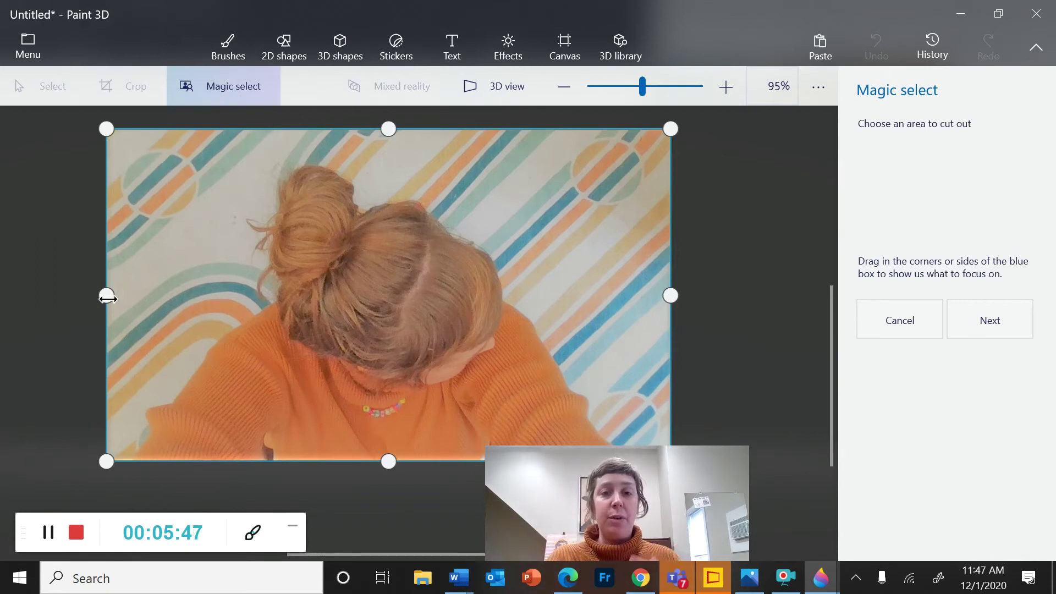
Step: Tighten the Magic select box's left, right and top edges around the person, then advance
left_click_drag(105, 300, 127, 296)
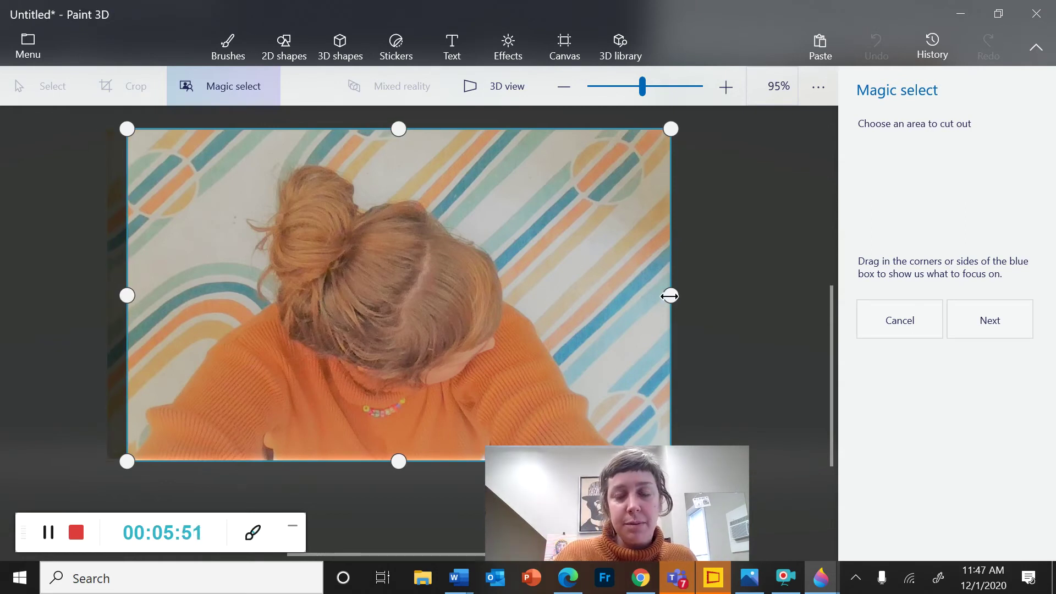
left_click_drag(670, 295, 630, 297)
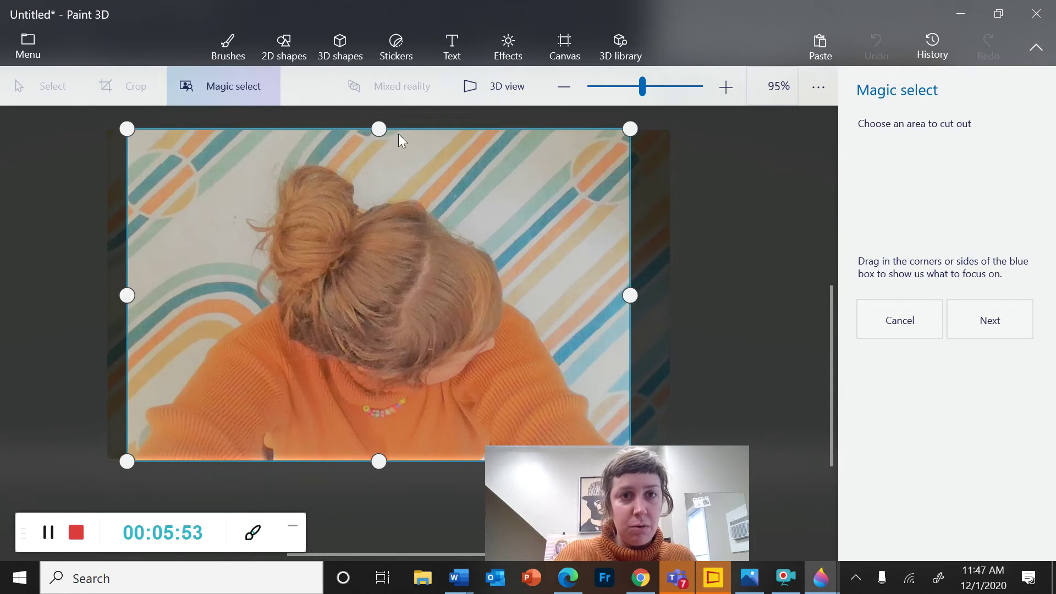
left_click_drag(381, 130, 390, 161)
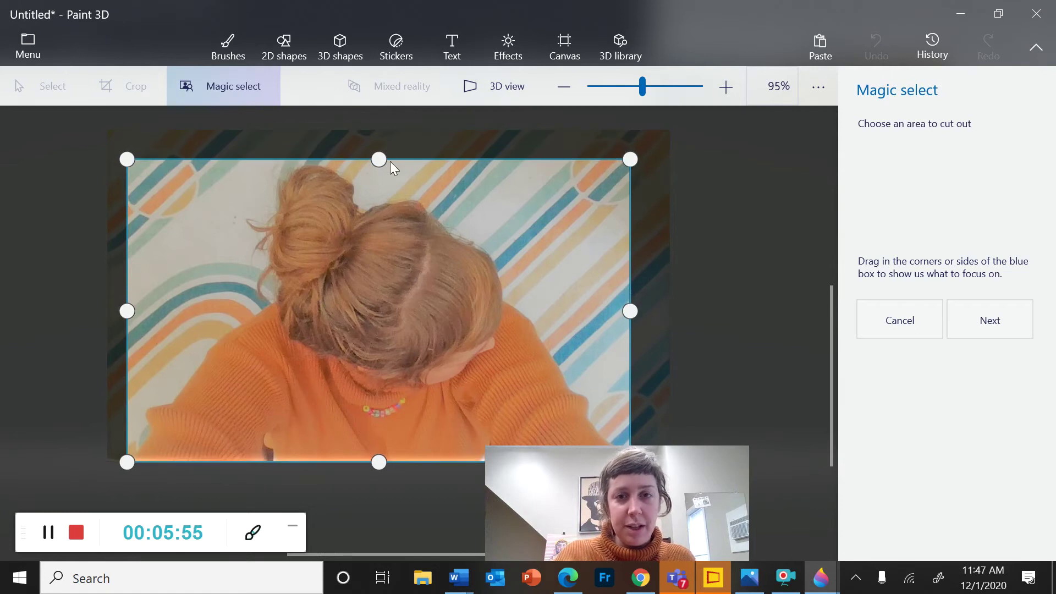
left_click(1013, 318)
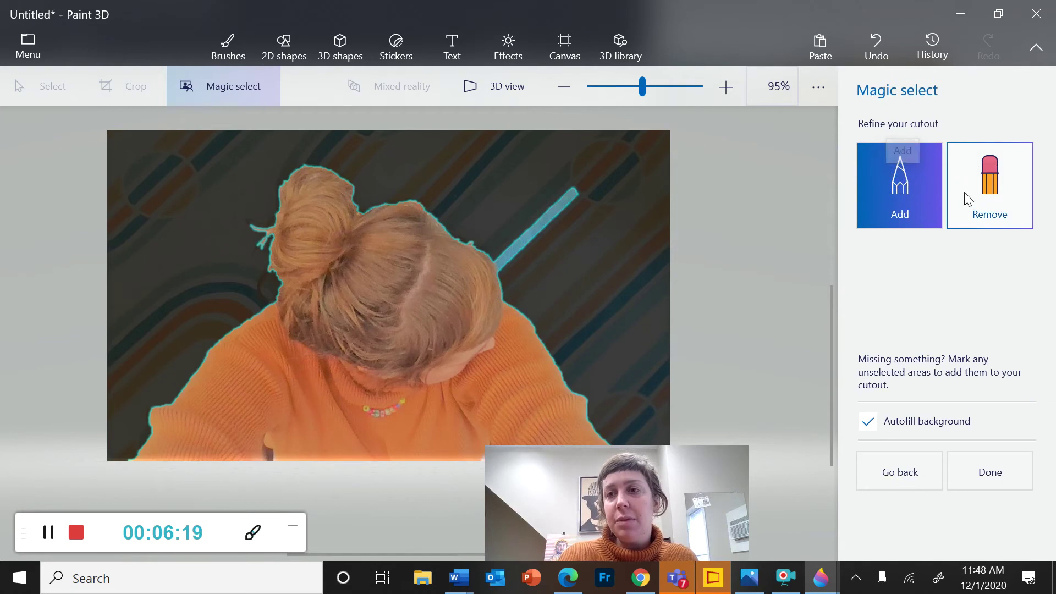
Step: Paint out the diagonal stripe with Remove, then finish the cutout
left_click(984, 190)
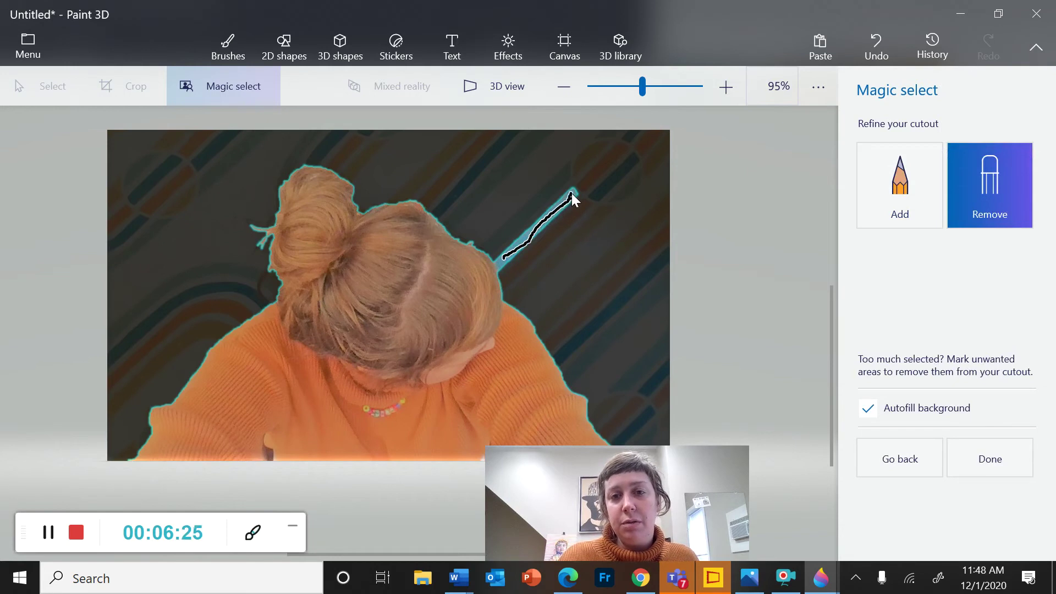
left_click_drag(572, 193, 575, 189)
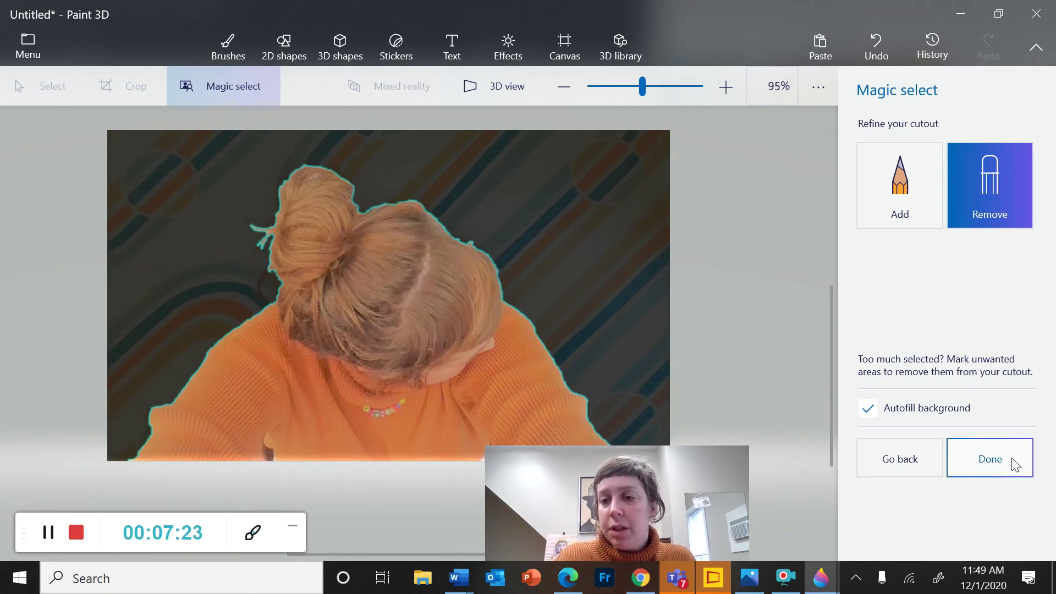
left_click(978, 462)
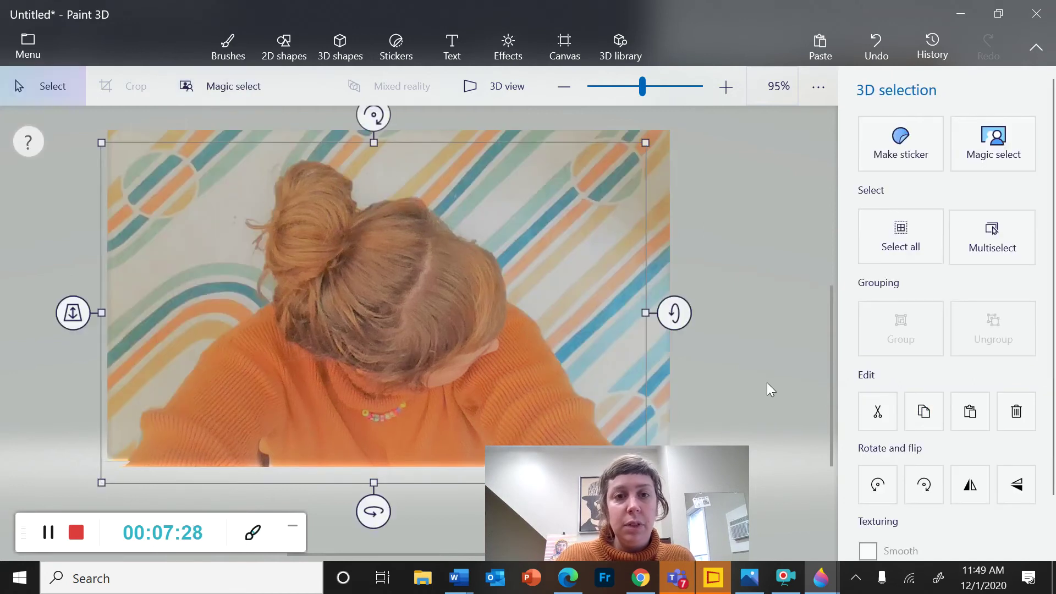
Step: Nudge the cut-out person slightly on the canvas and copy it via the right-click menu
mouse_move(440, 261)
left_mouse_down()
mouse_move(368, 276)
mouse_move(252, 229)
mouse_move(549, 226)
mouse_move(509, 293)
mouse_move(351, 253)
mouse_move(528, 239)
mouse_move(486, 417)
mouse_move(704, 367)
mouse_move(797, 266)
mouse_move(738, 294)
mouse_move(594, 282)
mouse_move(479, 443)
mouse_move(384, 455)
mouse_move(410, 461)
mouse_move(497, 414)
mouse_move(594, 386)
mouse_move(612, 358)
mouse_move(724, 325)
mouse_move(452, 310)
mouse_move(443, 226)
mouse_move(372, 240)
mouse_move(542, 365)
mouse_move(384, 271)
mouse_move(243, 344)
mouse_move(319, 259)
mouse_move(441, 280)
mouse_move(427, 275)
left_mouse_up()
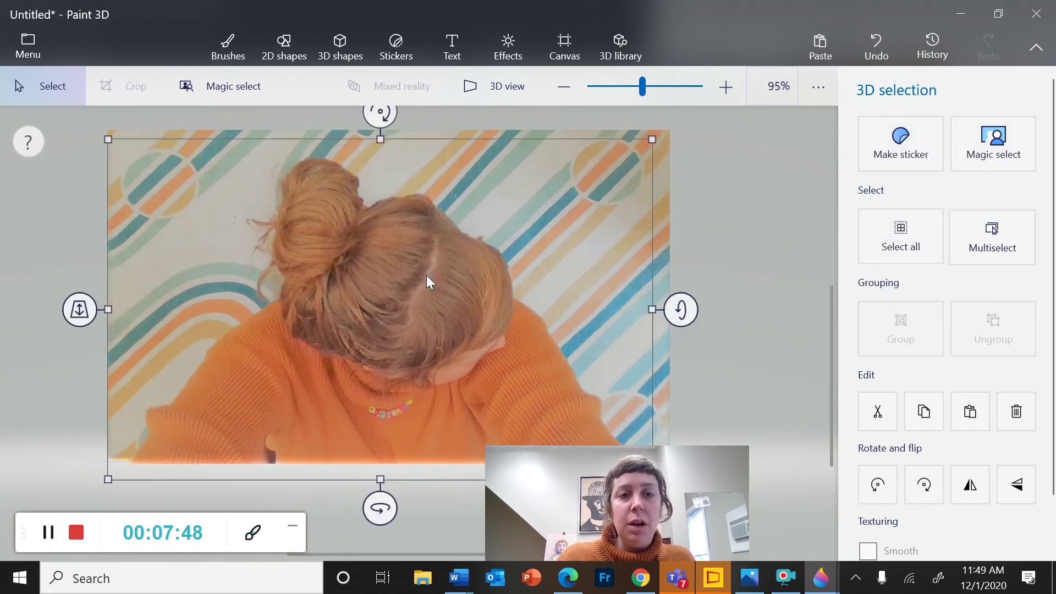
right_click(382, 269)
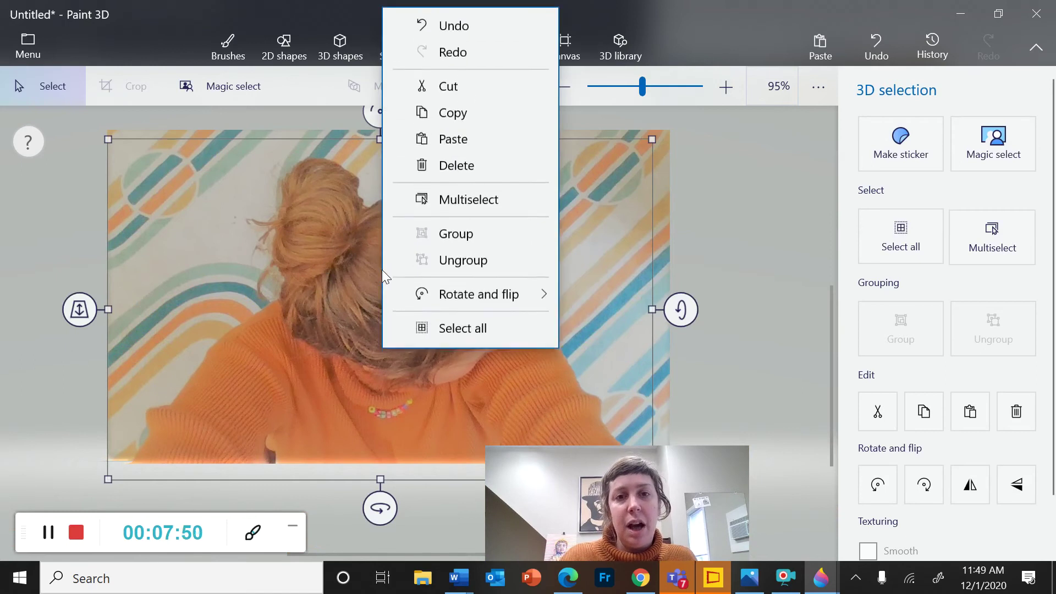
left_click(476, 116)
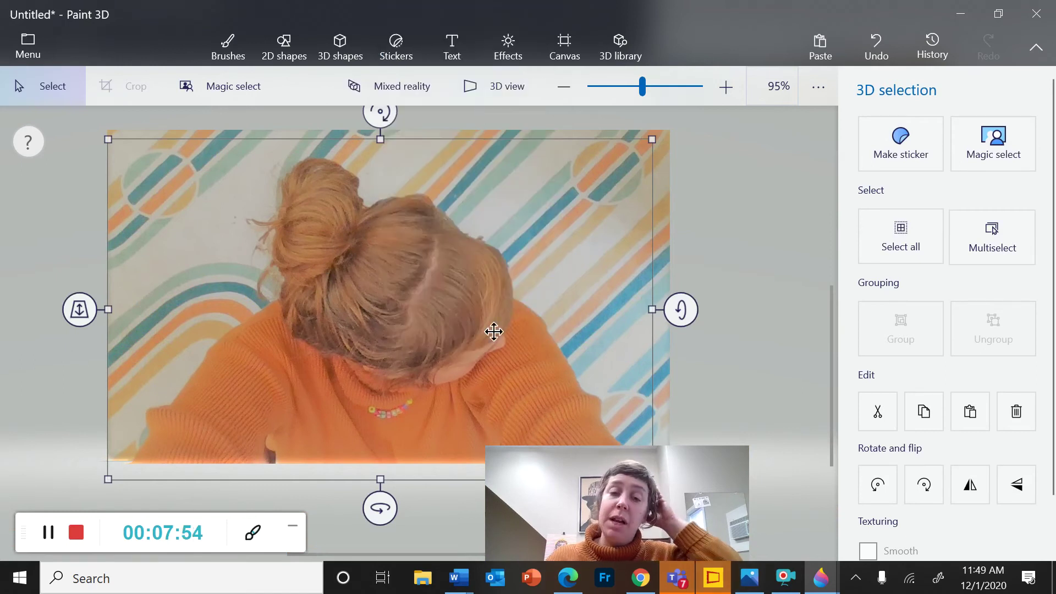
Step: Paste a cutout copy, shrink it, flip it upside down and move it to the top edge
right_click(164, 213)
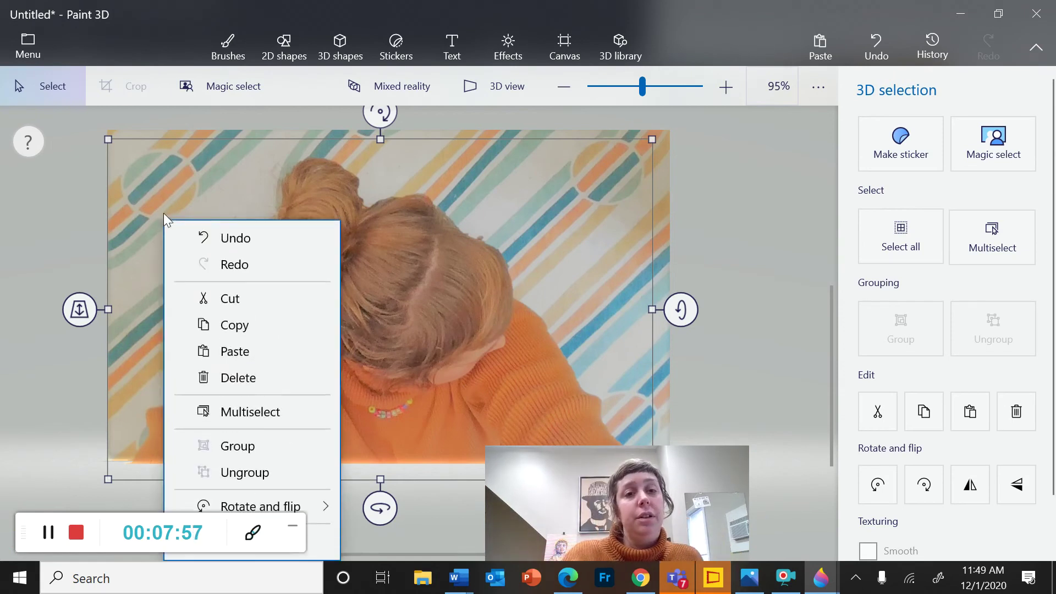
left_click(256, 361)
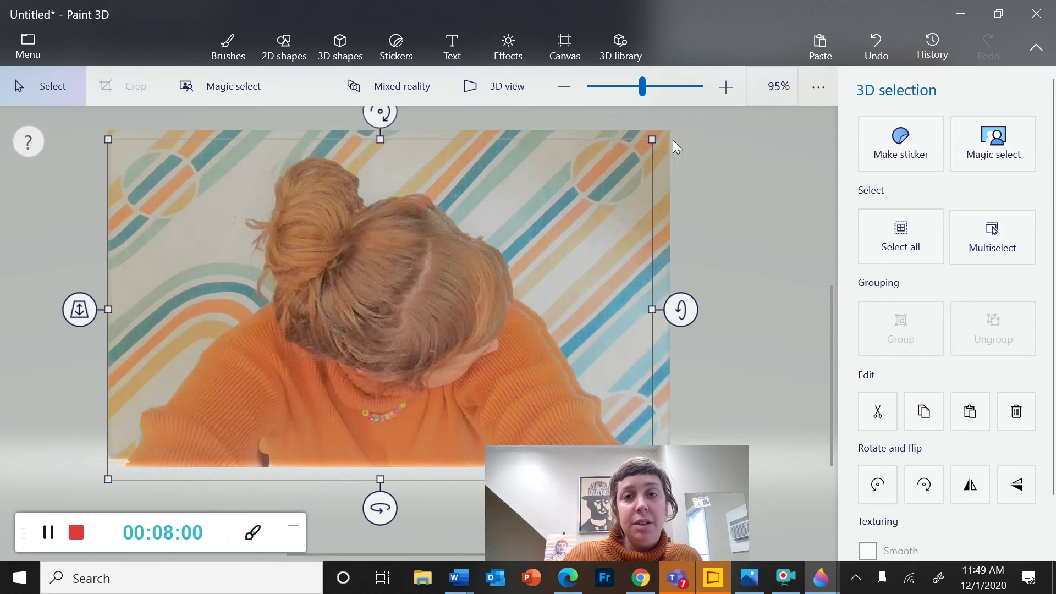
left_click_drag(653, 141, 368, 311)
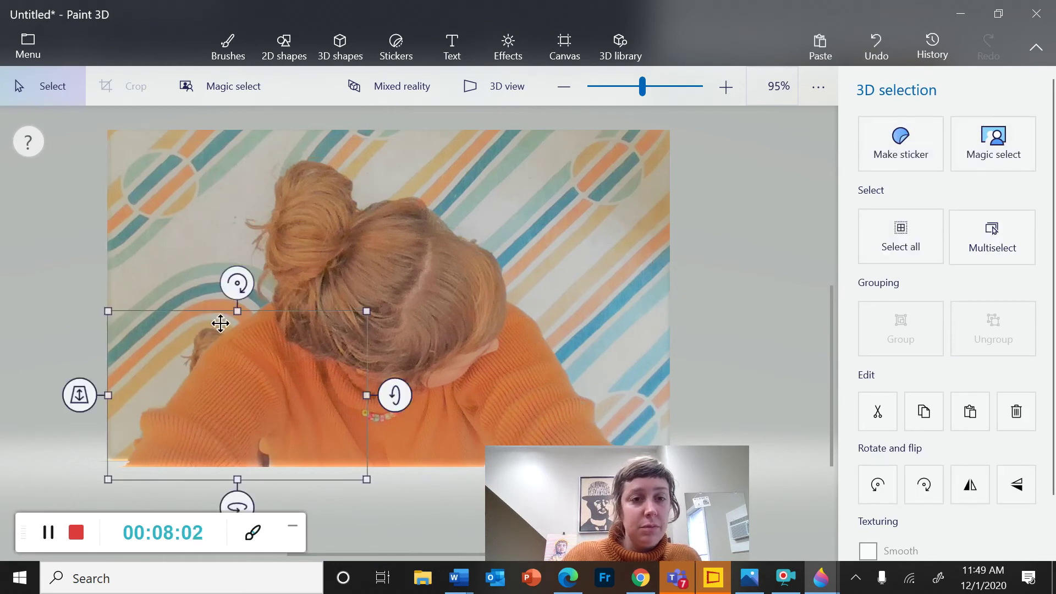
left_click_drag(199, 343, 171, 177)
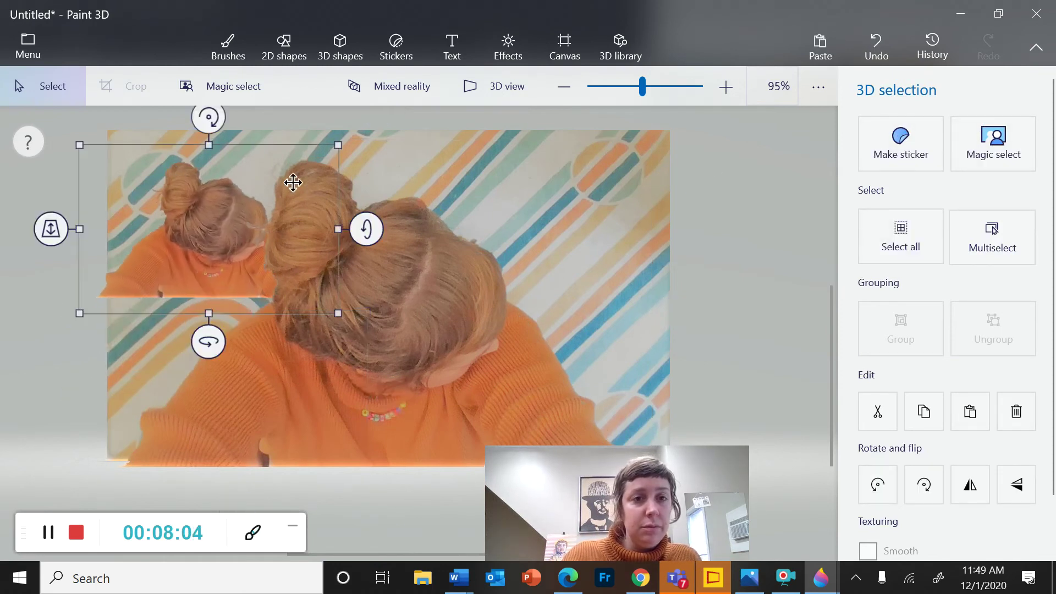
left_click_drag(208, 116, 206, 334)
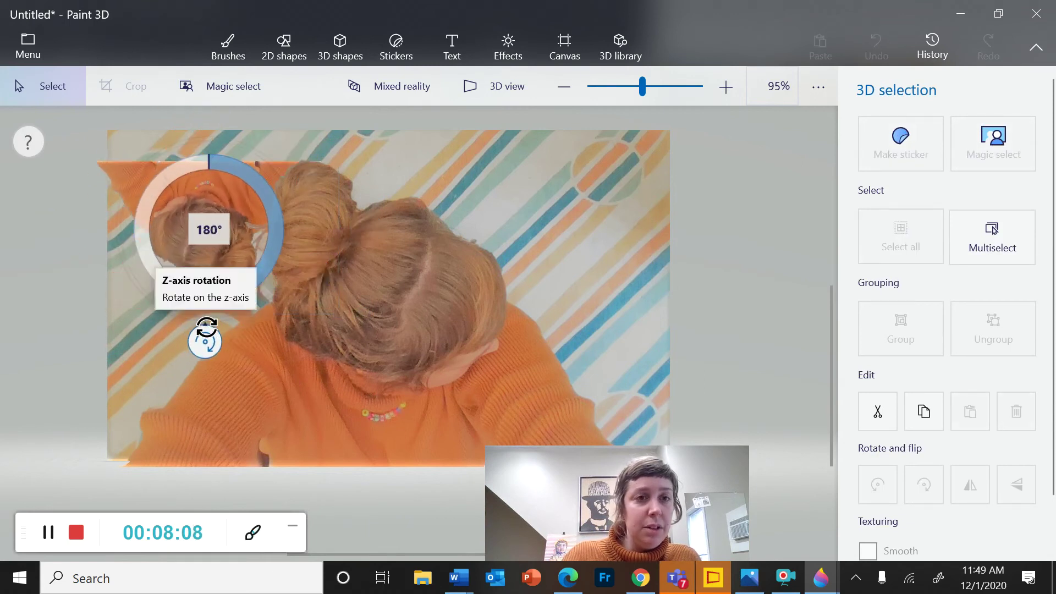
left_click_drag(188, 227, 198, 196)
left_click_drag(349, 284, 300, 238)
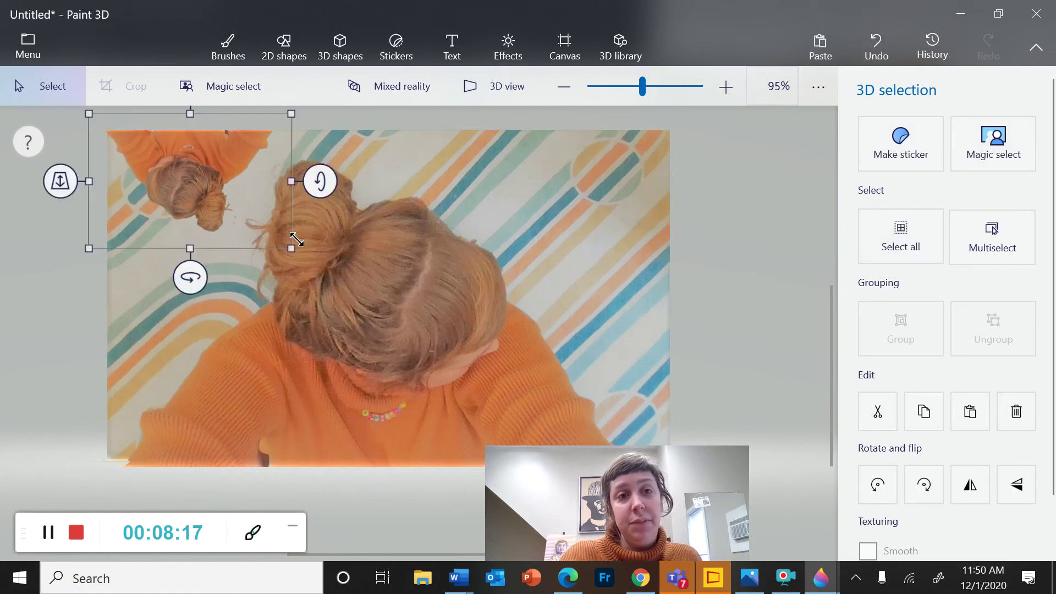
Step: Copy the small upside-down cutout to the clipboard for further pasting
right_click(221, 170)
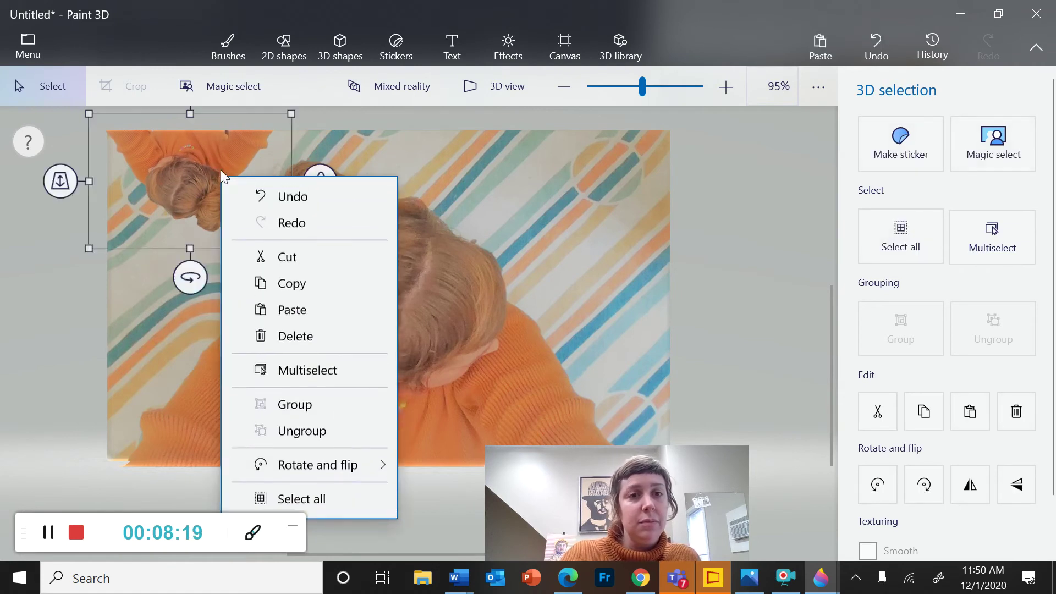
left_click(302, 286)
right_click(362, 165)
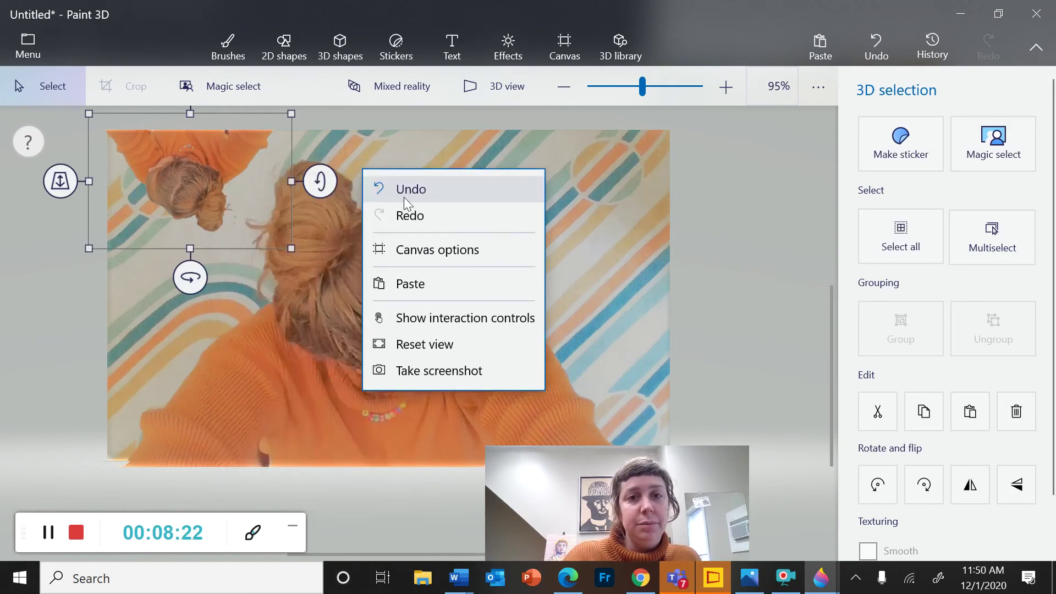
left_click(433, 286)
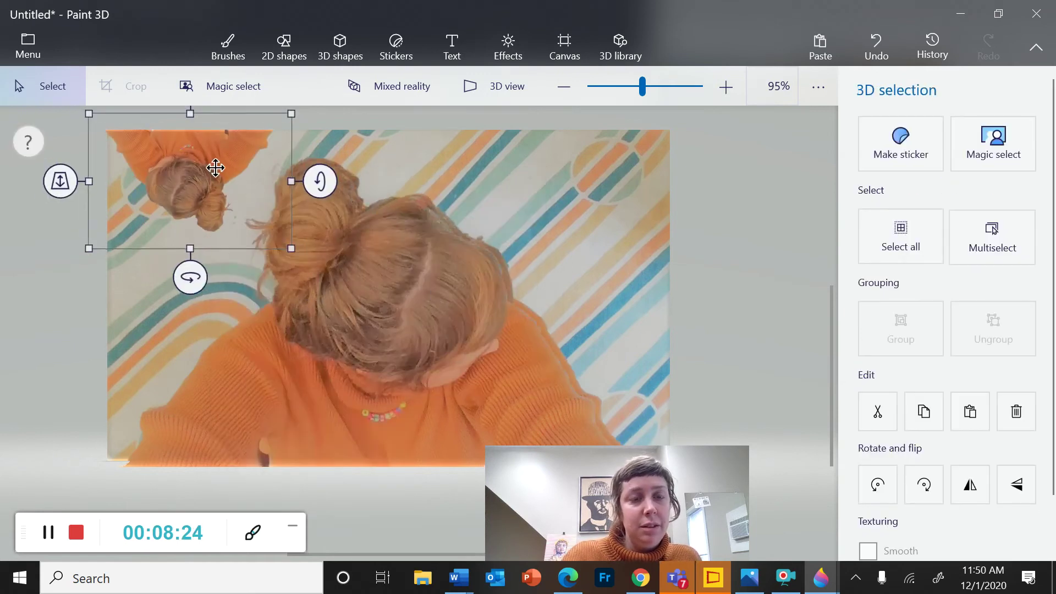
key("Escape")
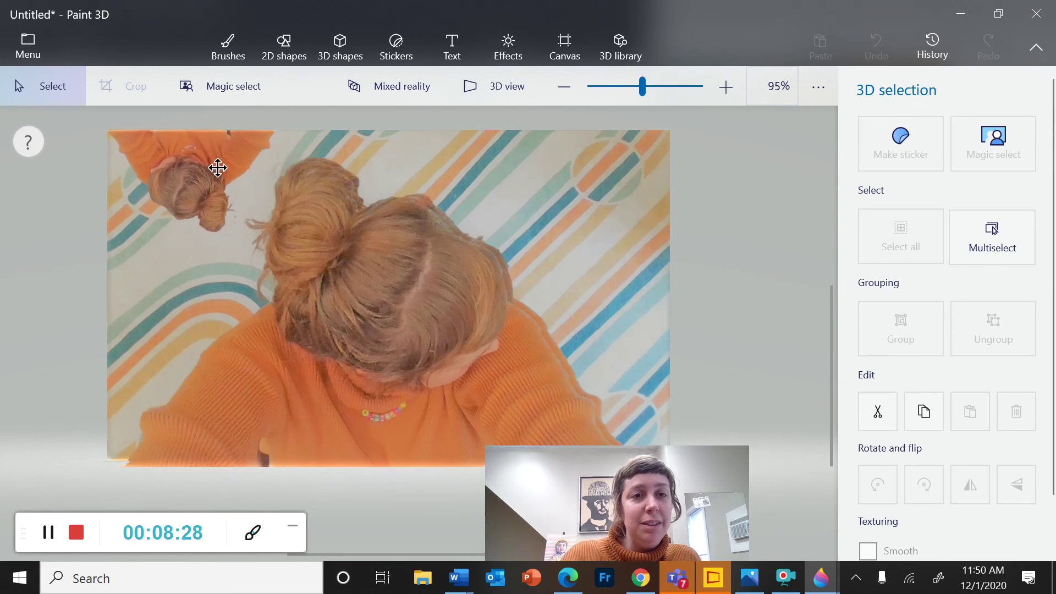
left_click(218, 167)
right_click(218, 168)
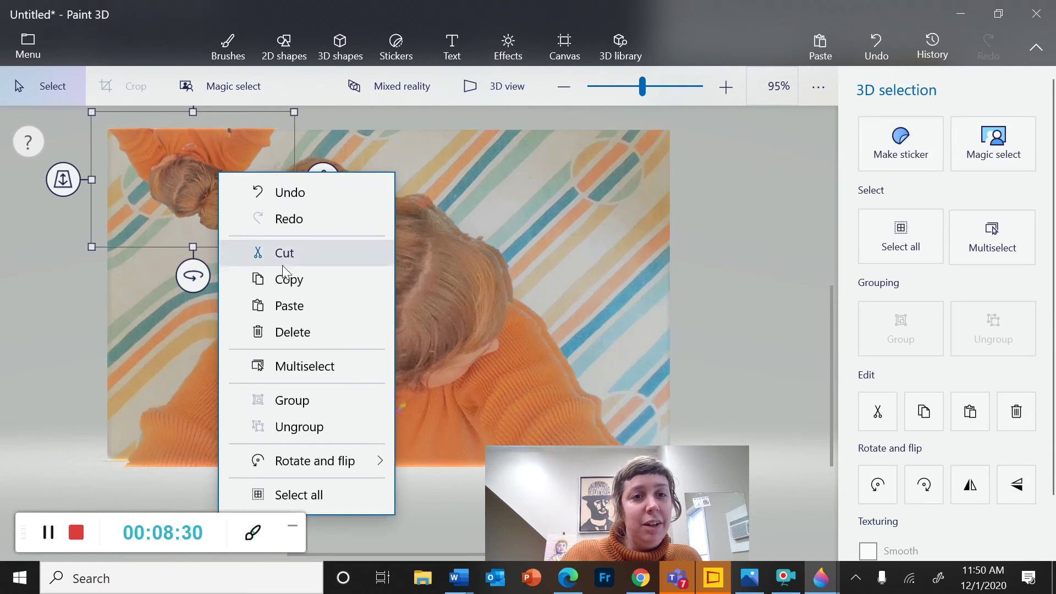
left_click(283, 279)
left_click(719, 179)
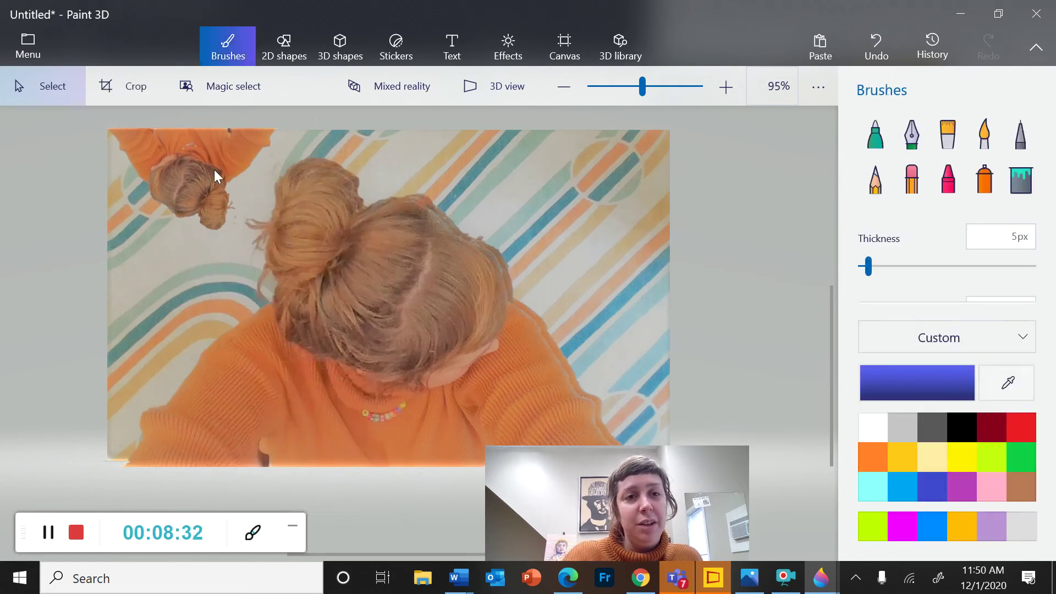
Step: Paste two more copies, placing them at the top centre and toward the top right
right_click(346, 164)
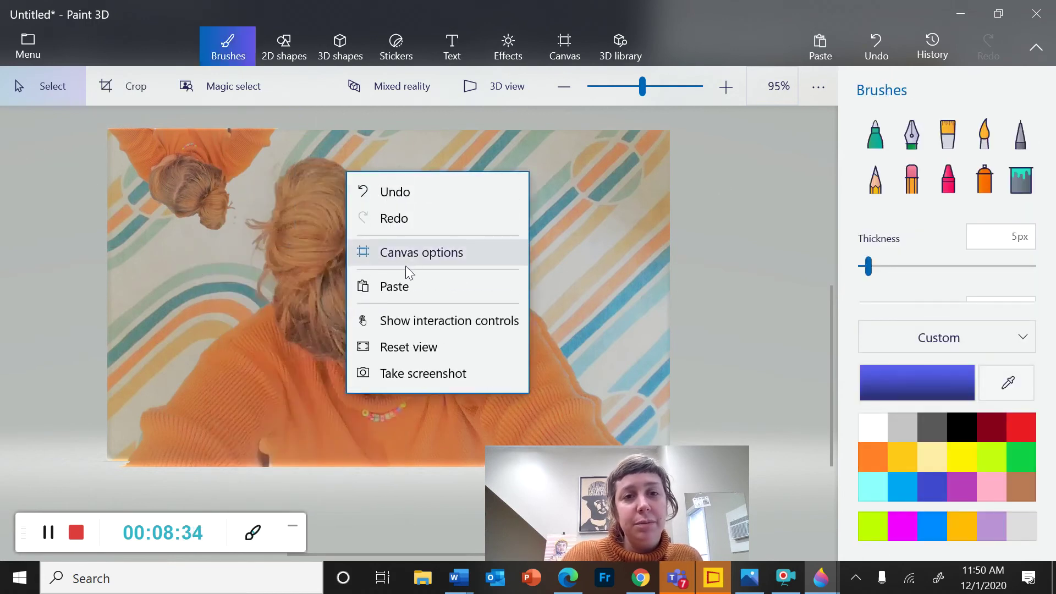
left_click(399, 279)
mouse_move(193, 177)
left_mouse_down()
mouse_move(401, 176)
mouse_move(363, 175)
left_mouse_up()
key("b")
right_click(540, 180)
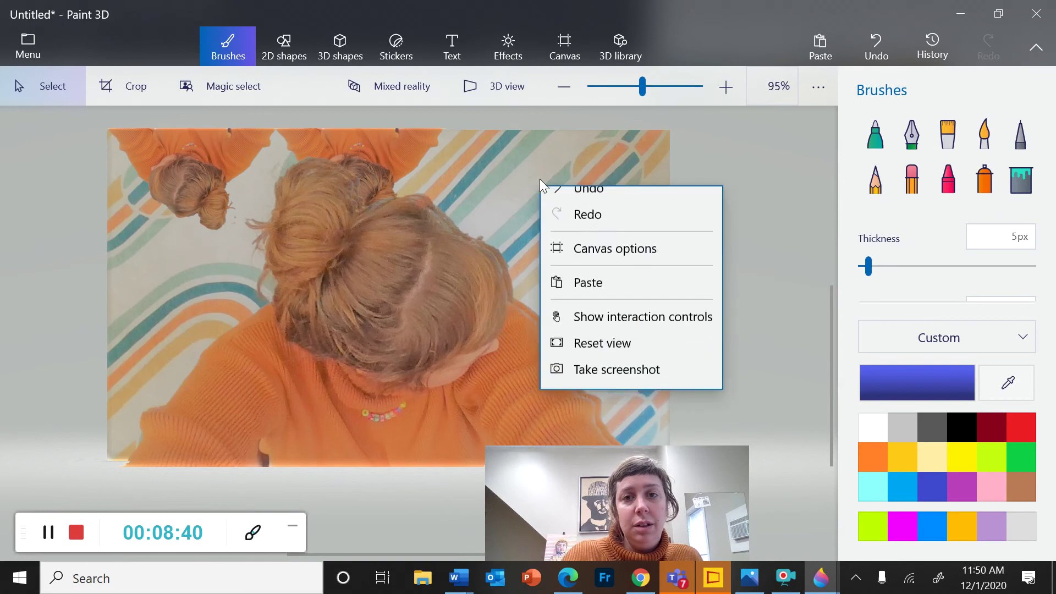
left_click(586, 300)
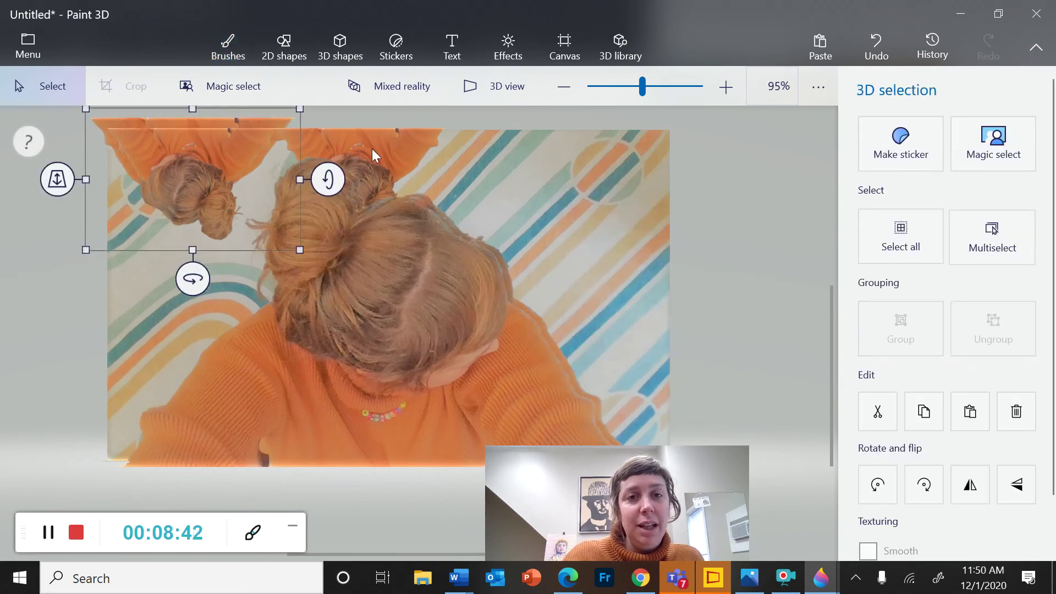
left_click_drag(214, 158, 552, 158)
Step: Paste a fourth upside-down copy into the top-right corner
right_click(767, 190)
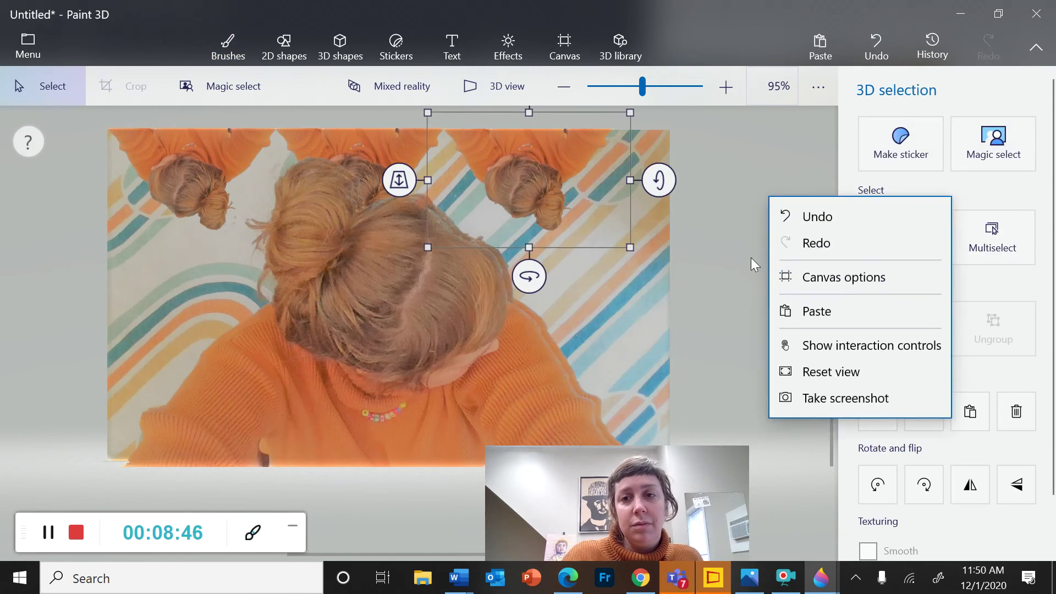
left_click(605, 277)
key("b")
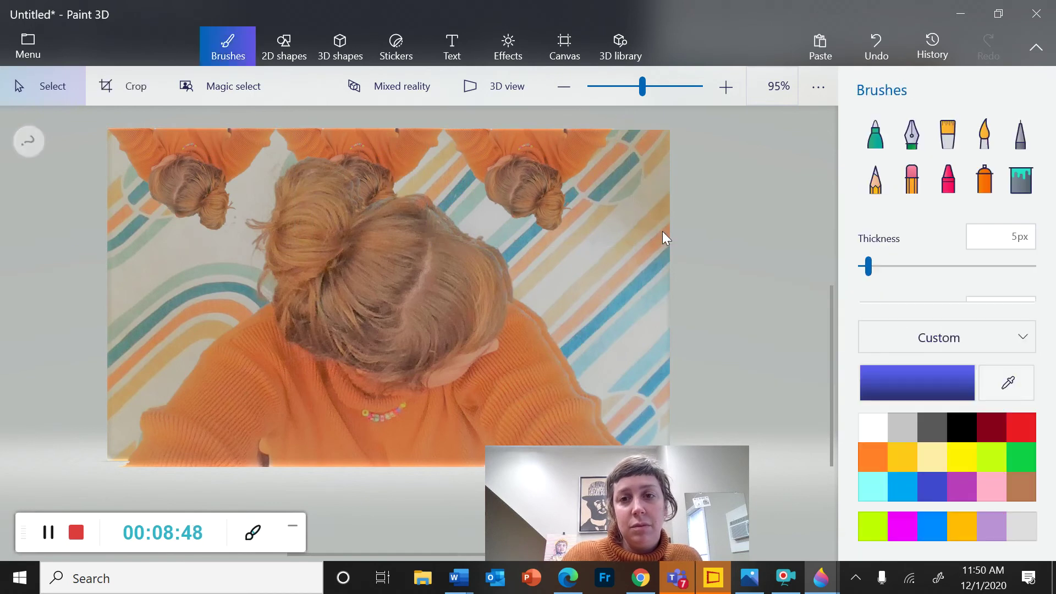
right_click(662, 231)
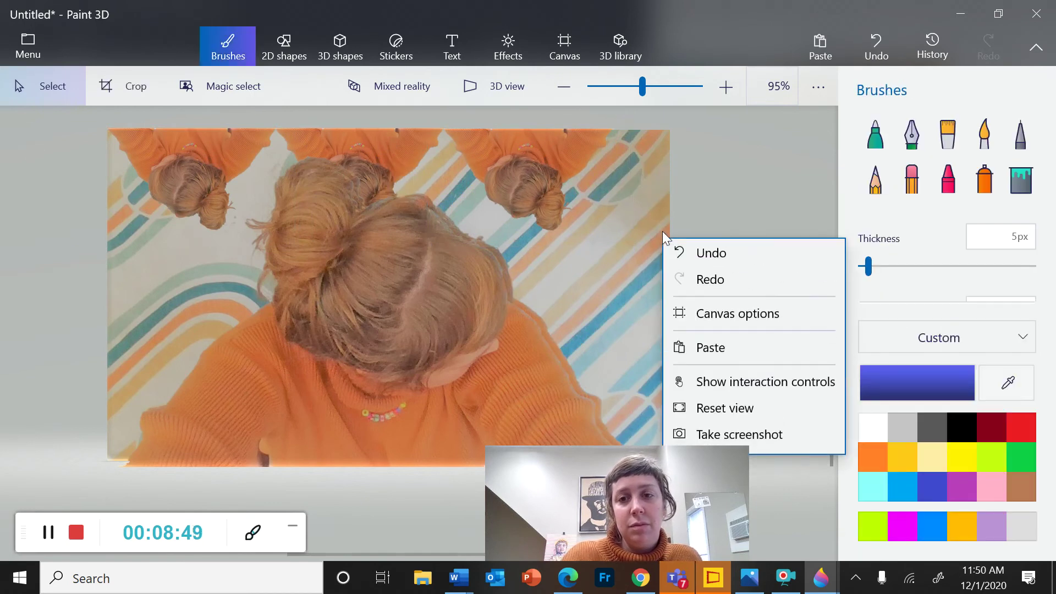
left_click(731, 356)
left_click_drag(195, 153, 697, 152)
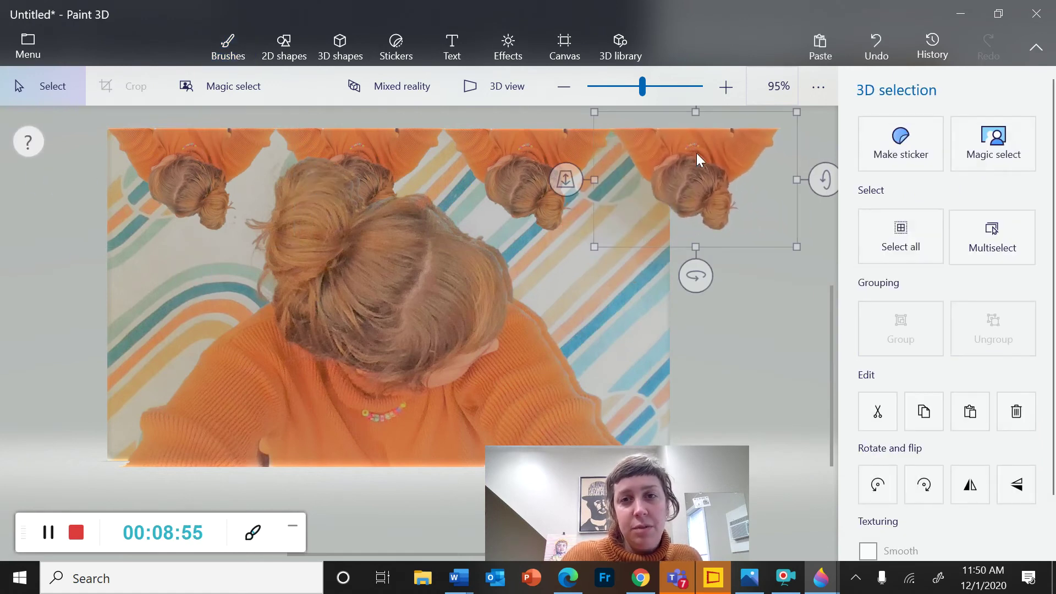
left_click(738, 338)
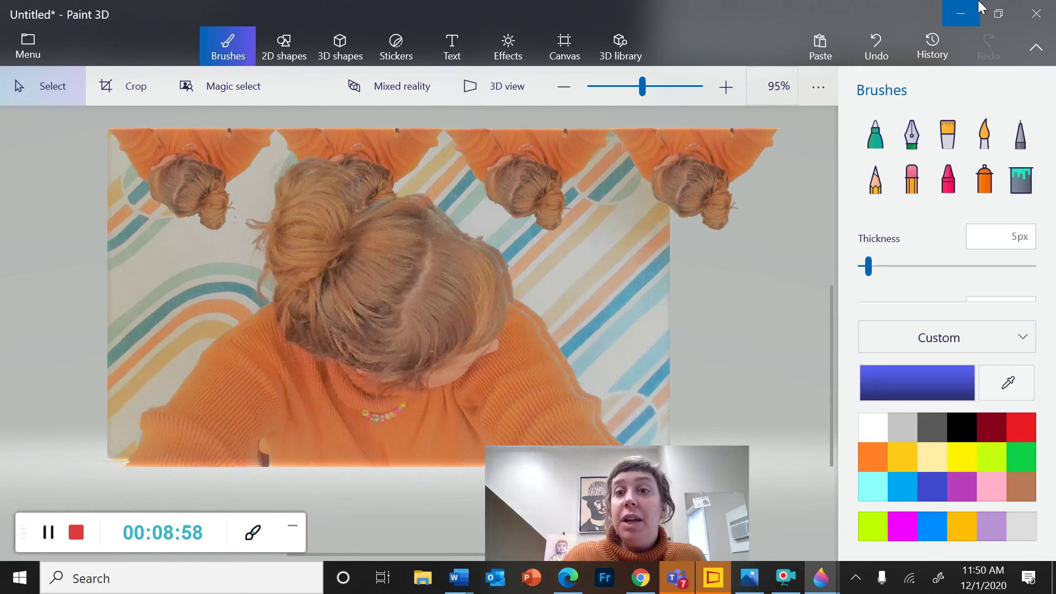
Step: Maximize the WIN_20201201_11_39_07_Pro.jpg photo window, zoom to 87%, and switch to 2D shapes
left_click(1000, 14)
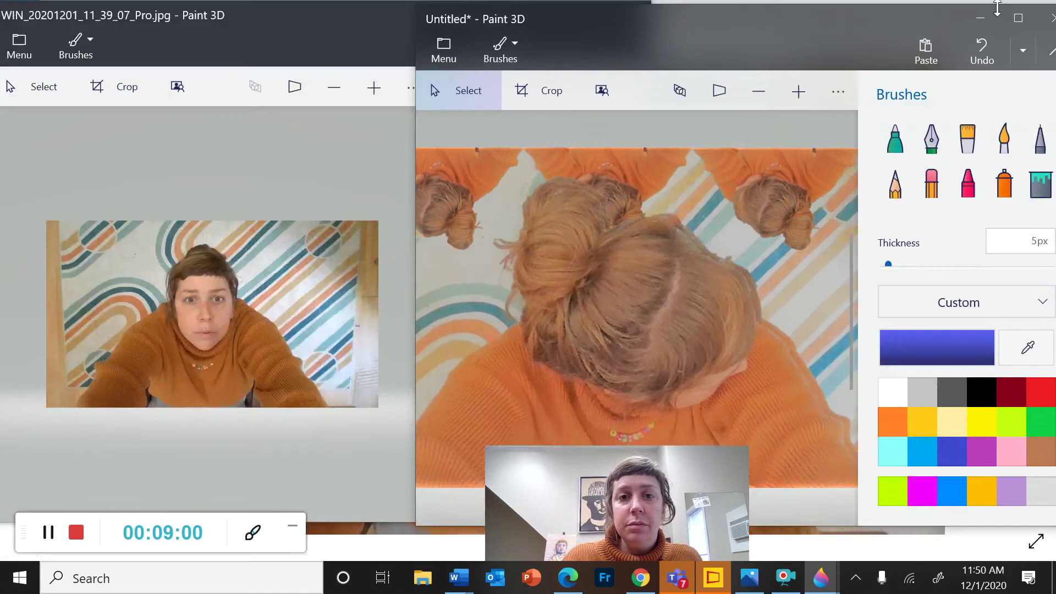
left_click(253, 163)
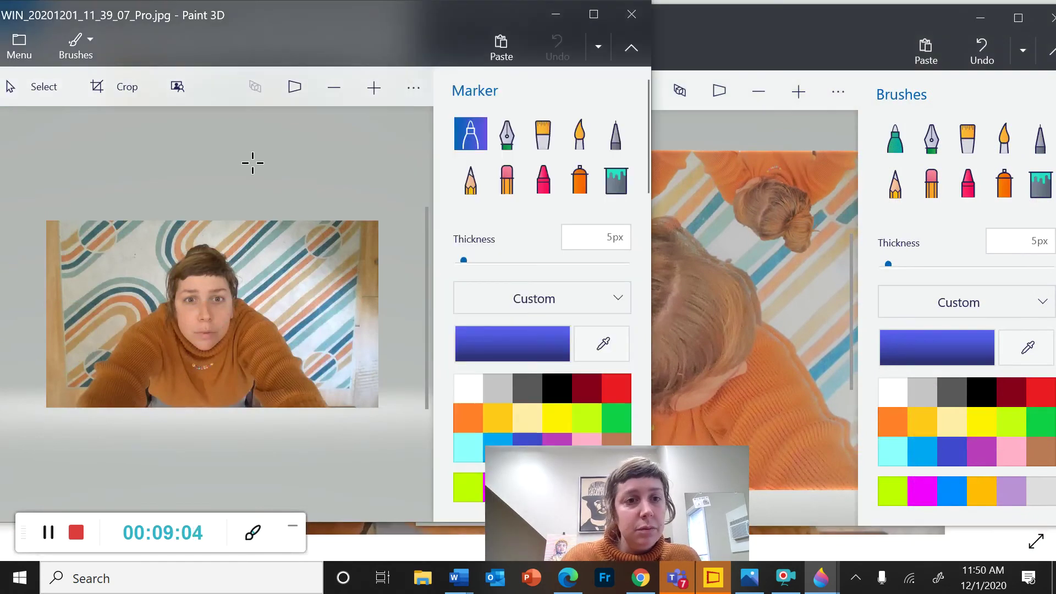
left_click(594, 12)
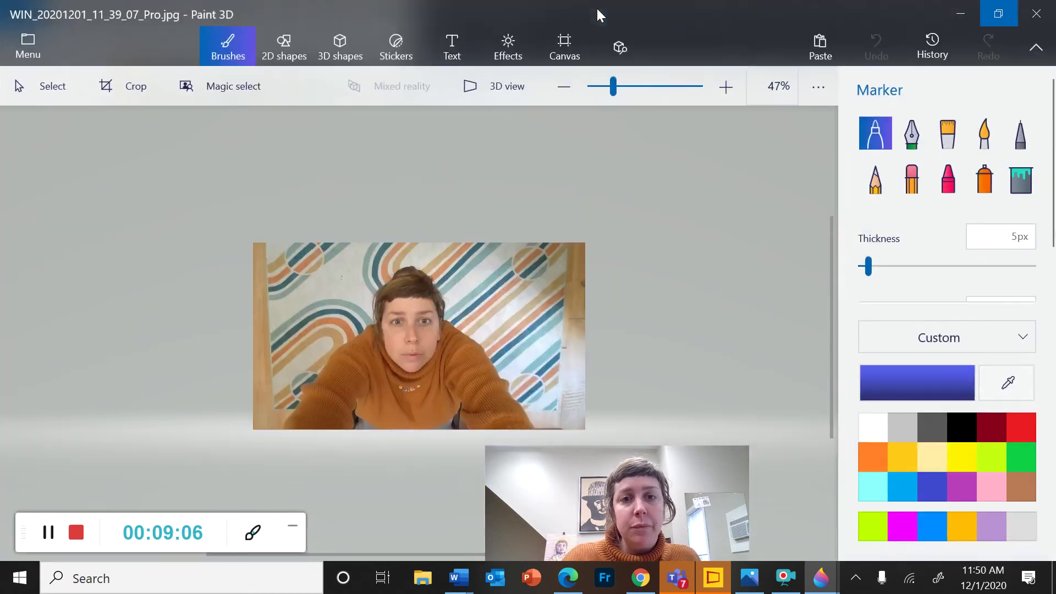
scroll(460, 172, "up", 4)
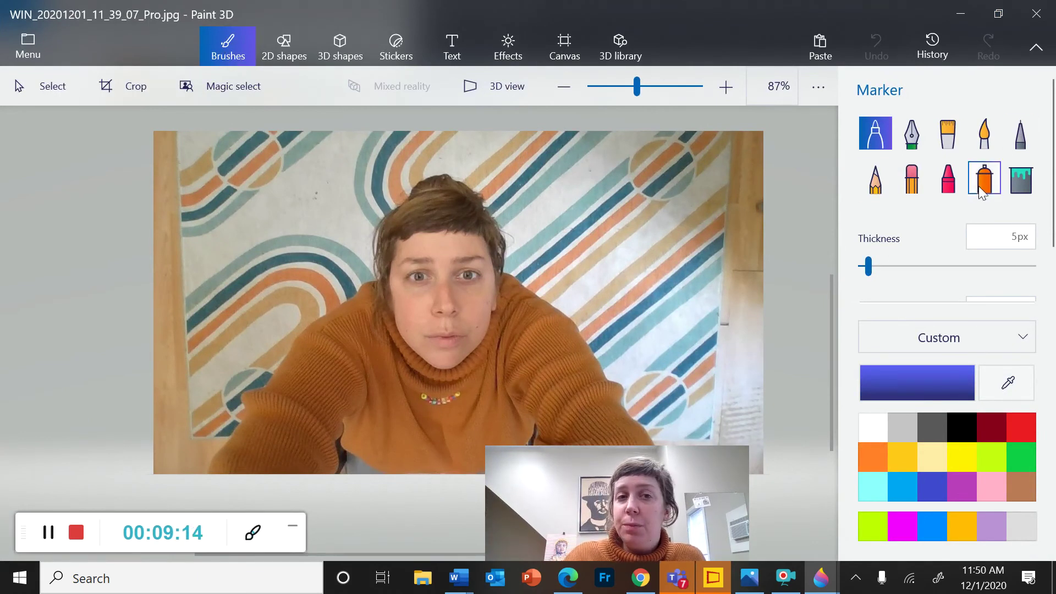
left_click(289, 58)
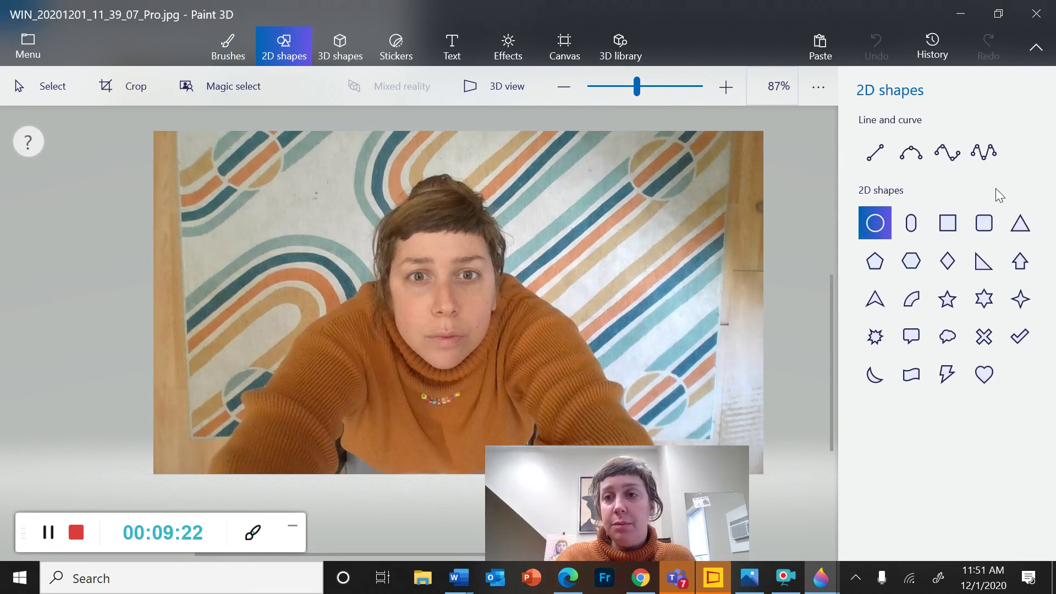
Step: Draw a rectangle over the whole photo with solid fill, no outline and reduced opacity
left_click(949, 223)
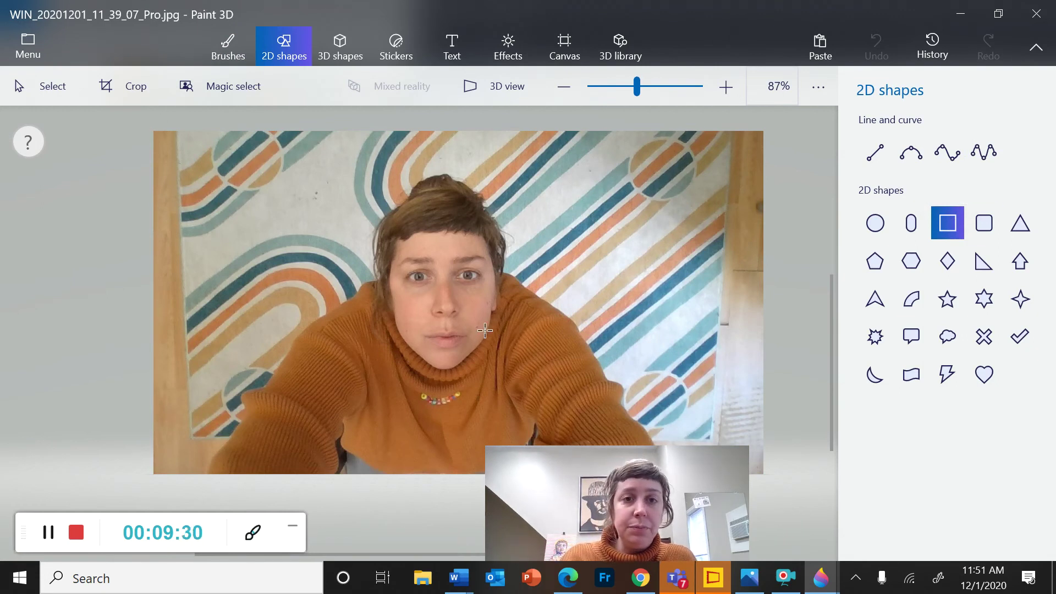
left_click_drag(144, 128, 788, 504)
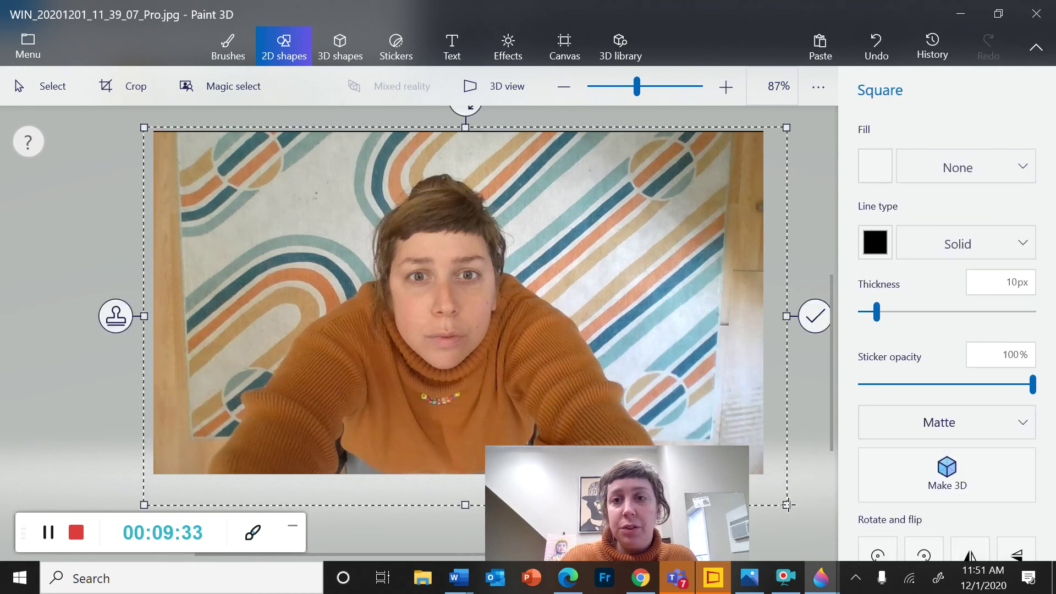
left_click(982, 168)
left_click(979, 204)
left_click(952, 244)
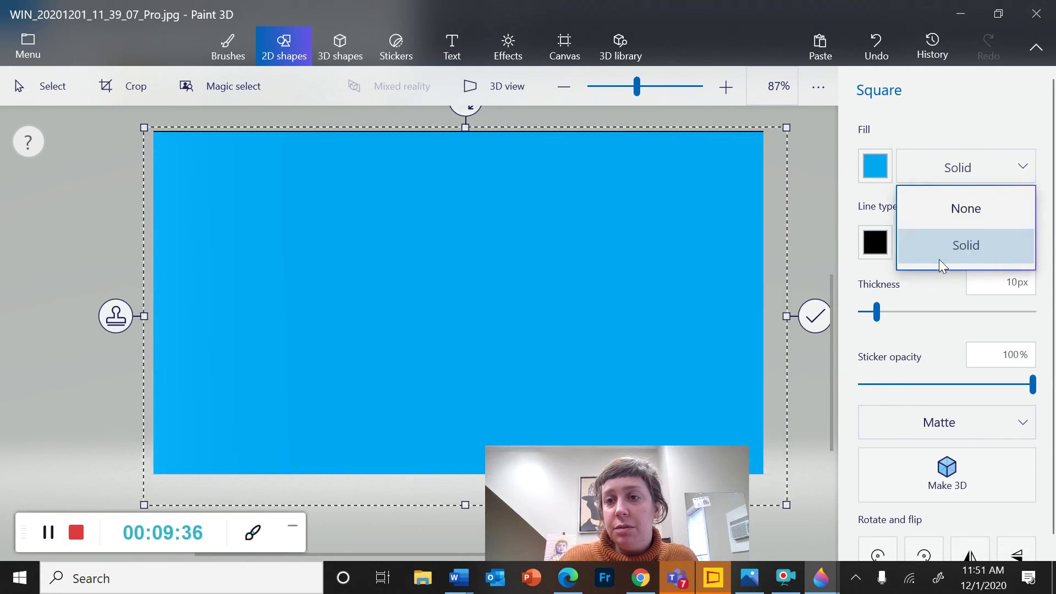
left_click(954, 209)
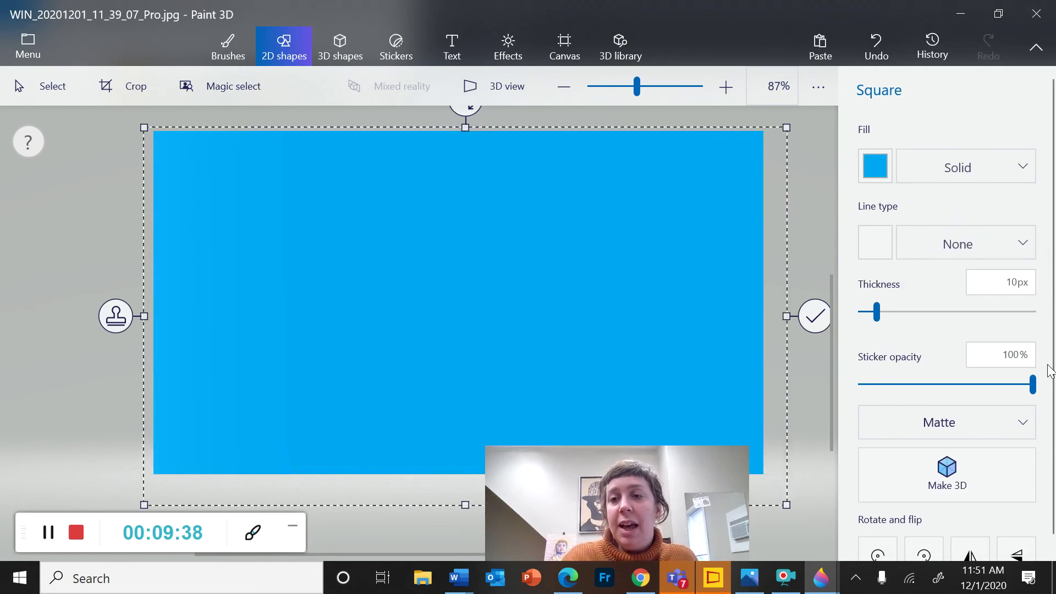
left_click_drag(1032, 384, 919, 373)
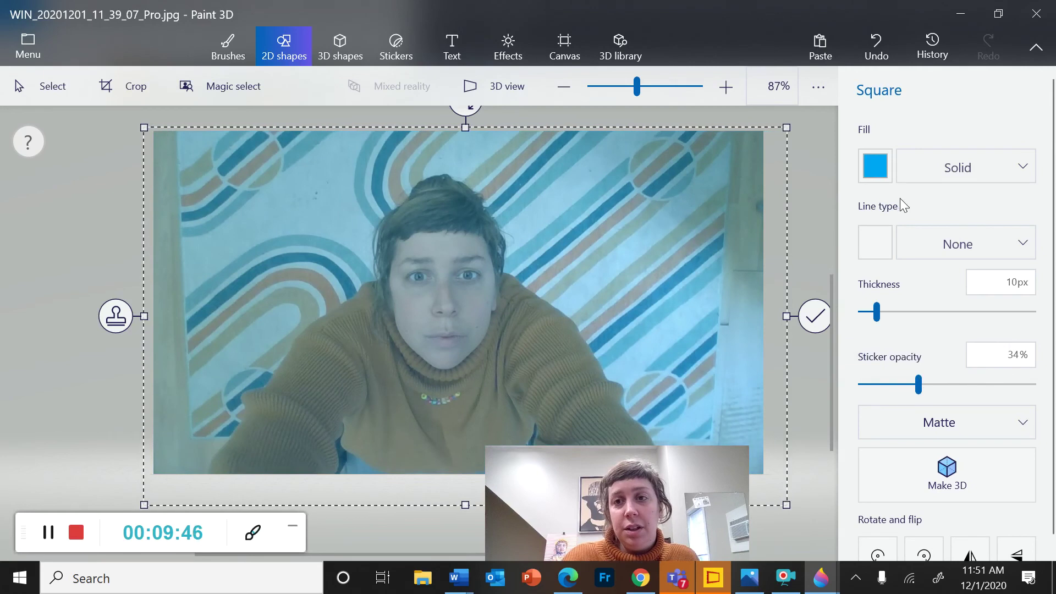
Step: Make the rectangle pink at 66% opacity and commit it onto the photo
left_click(875, 166)
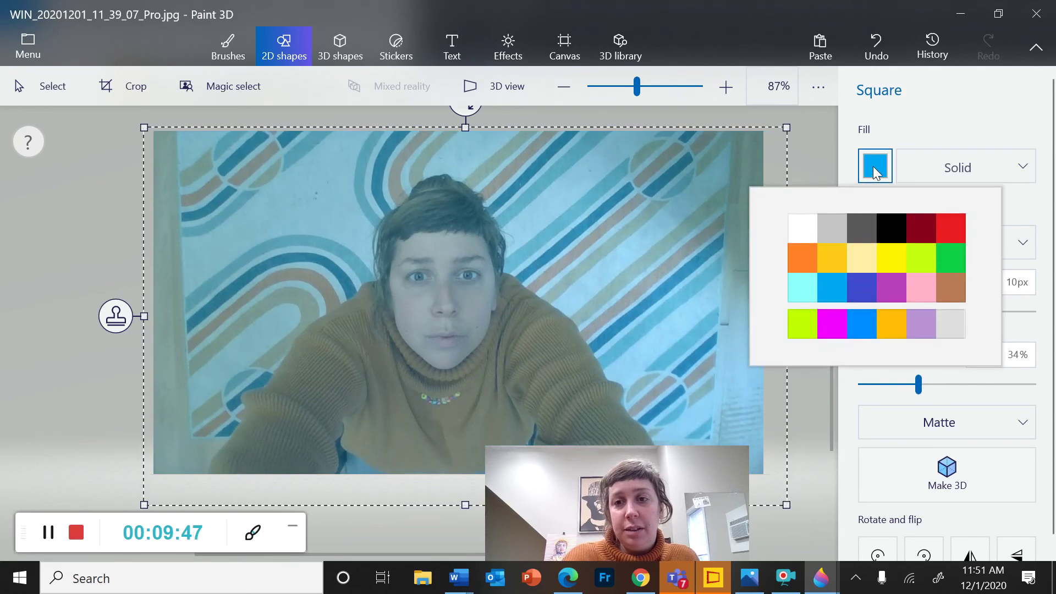
left_click(887, 318)
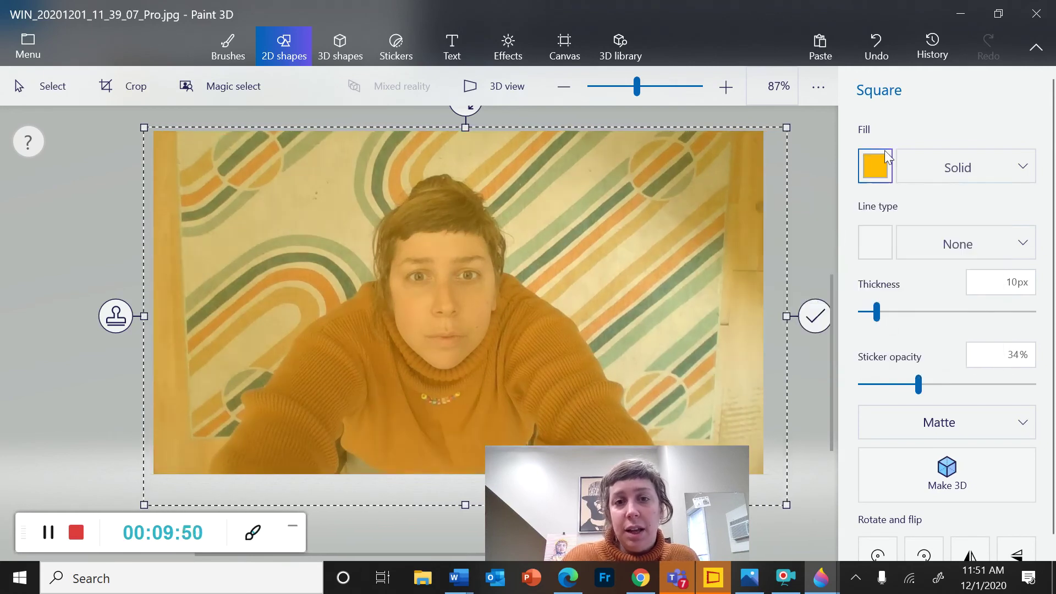
left_click_drag(918, 384, 971, 367)
left_click(868, 165)
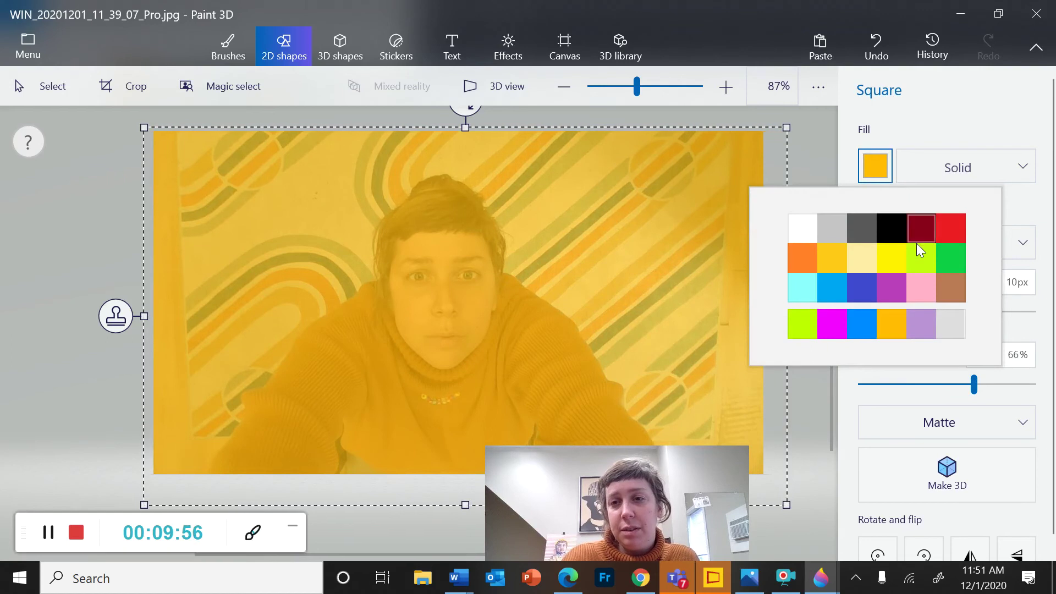
left_click(934, 283)
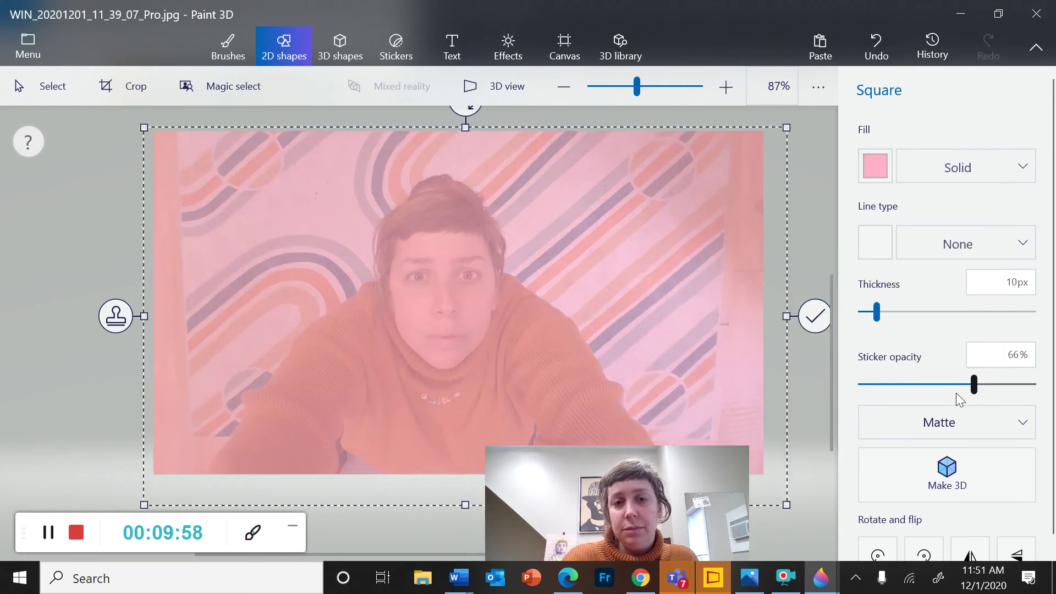
left_click(815, 316)
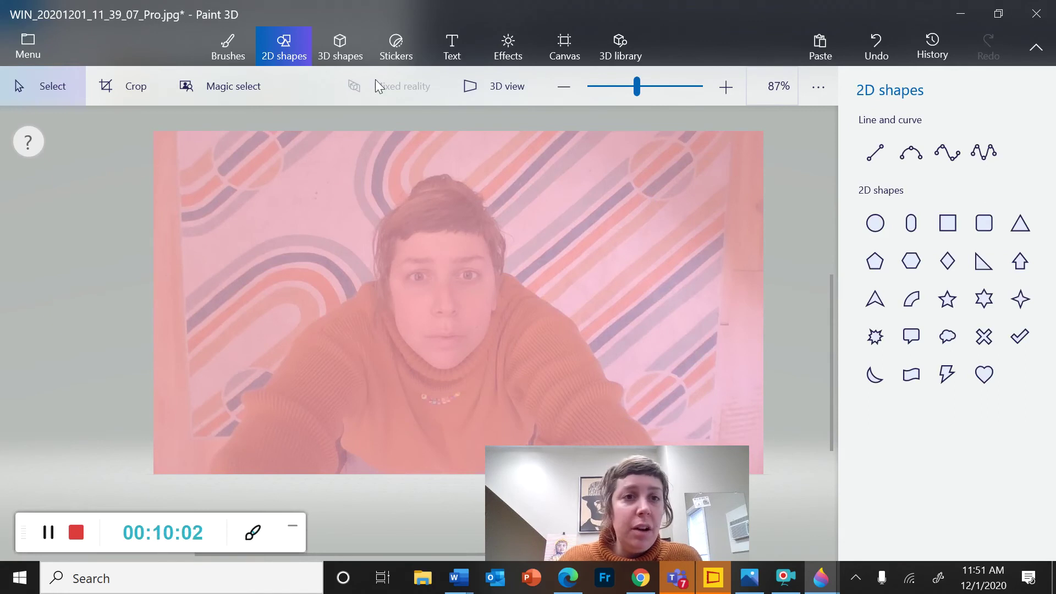
Step: Magic-select the person, tightening the box and removing stray strips by the arm and shoulder
left_click(212, 85)
left_click_drag(153, 303, 194, 310)
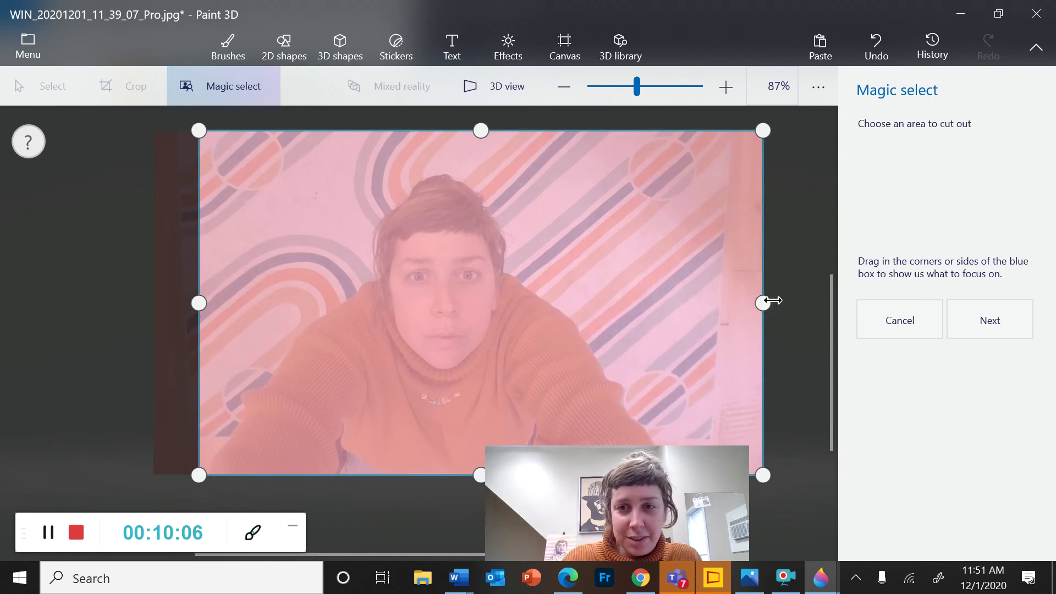
left_click_drag(773, 300, 676, 306)
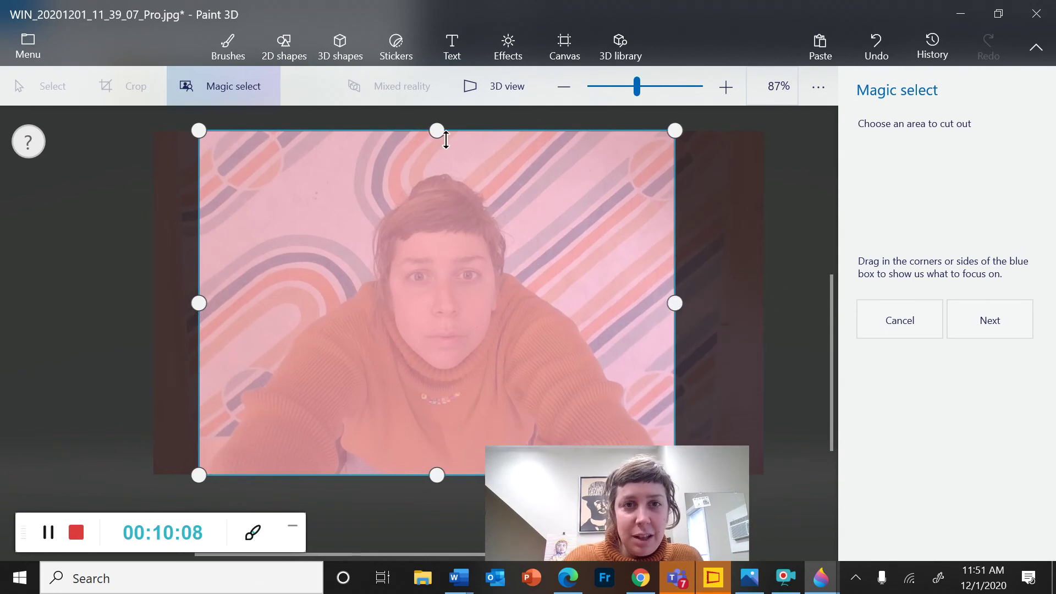
left_click_drag(446, 140, 444, 165)
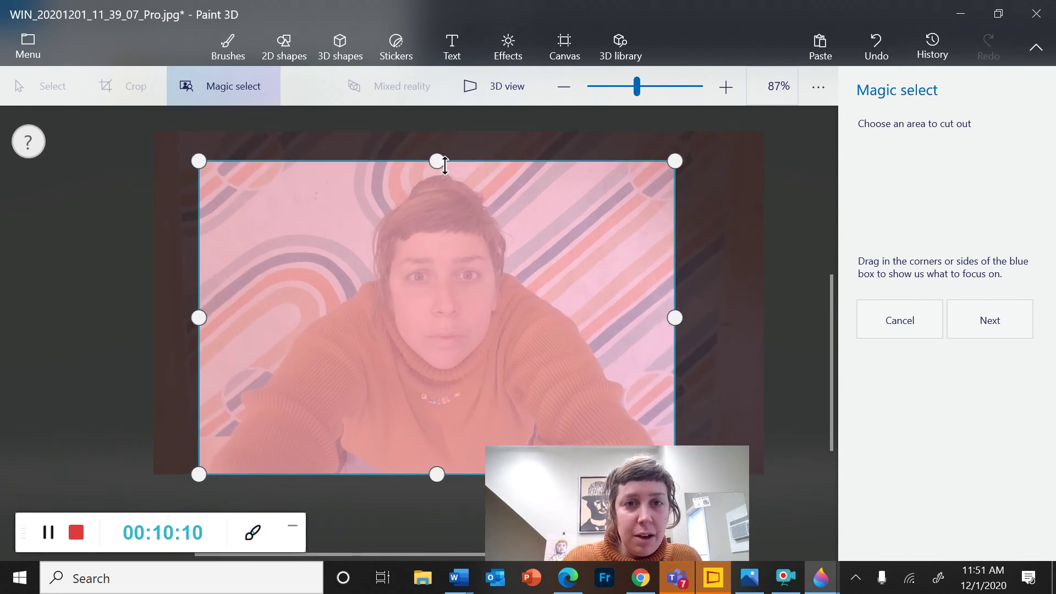
left_click(988, 312)
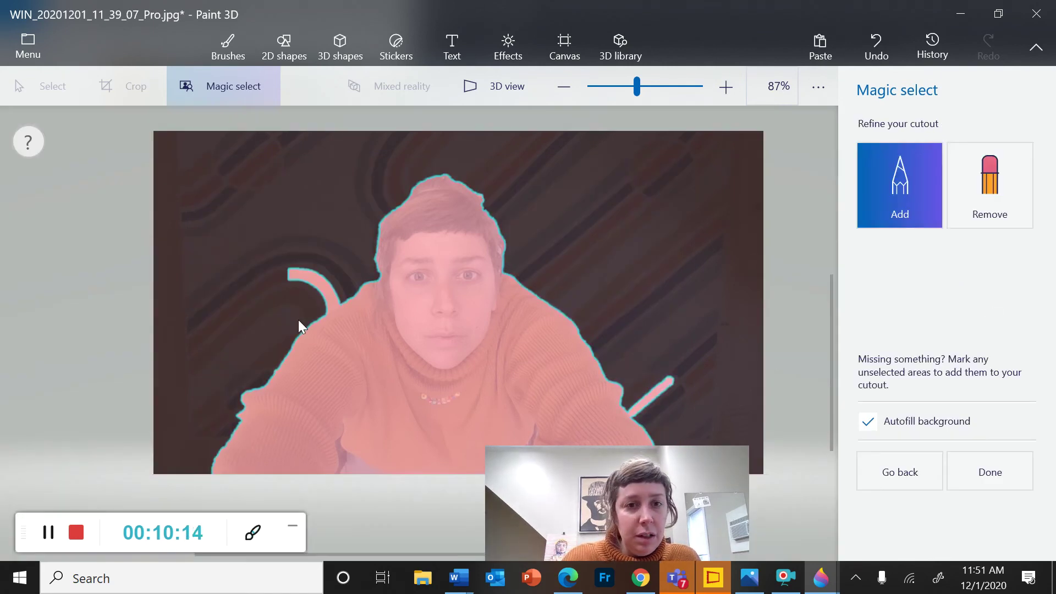
left_click(989, 200)
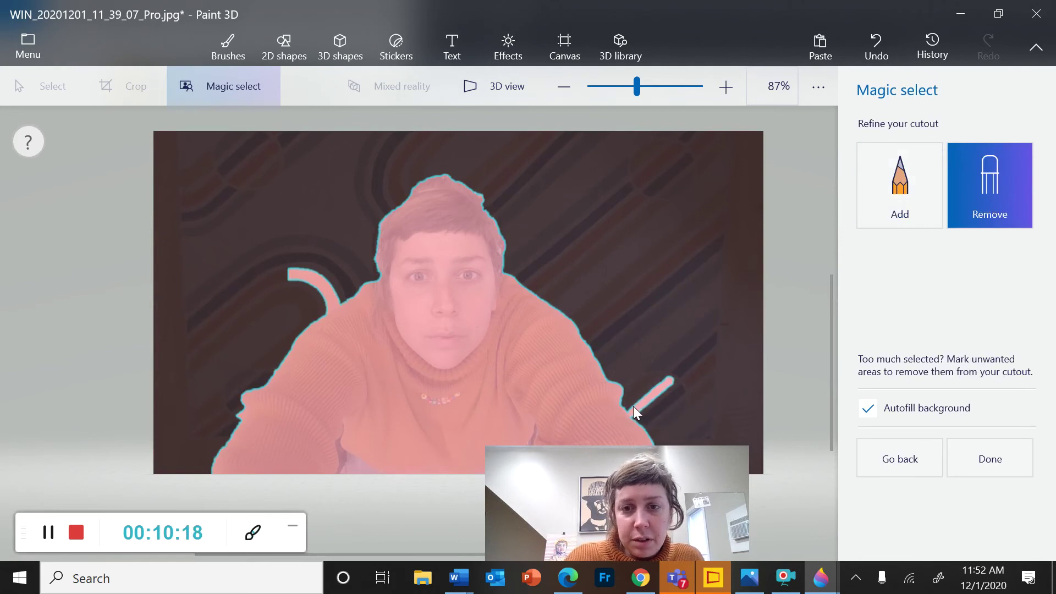
left_click_drag(664, 386, 665, 386)
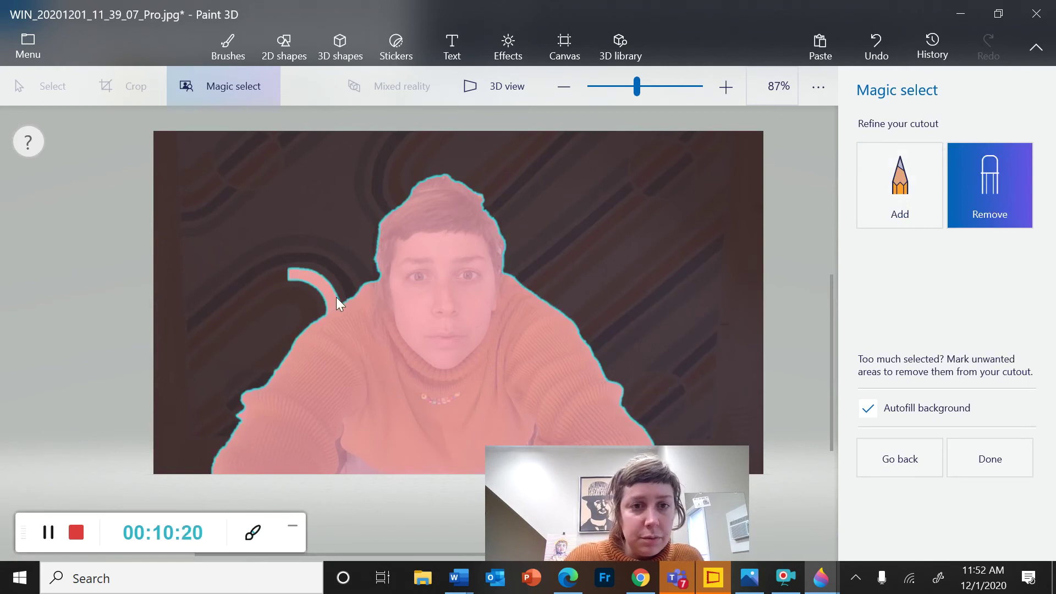
left_click_drag(290, 275, 293, 276)
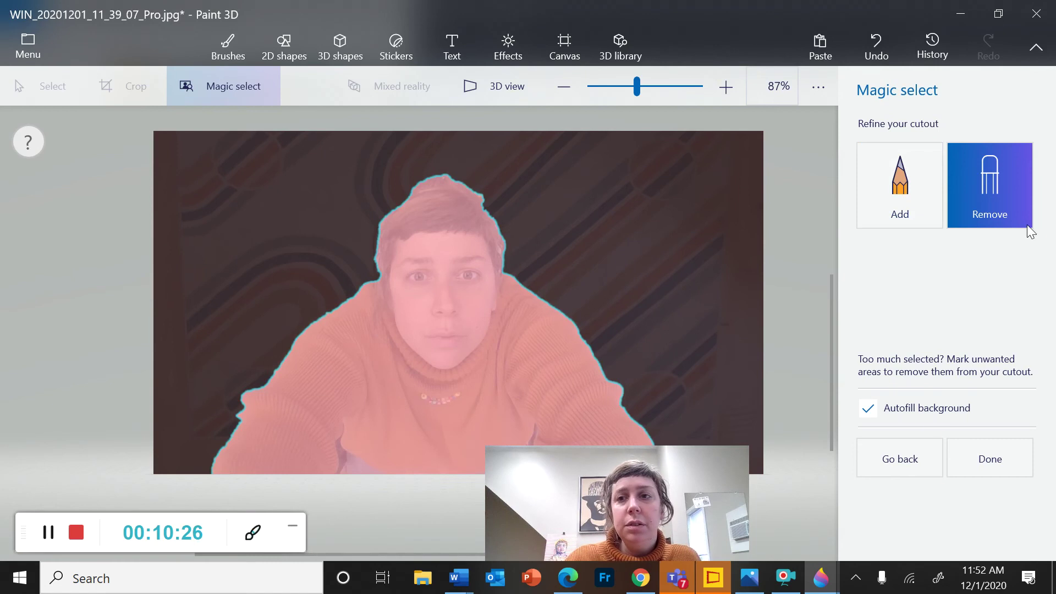
left_click(1009, 460)
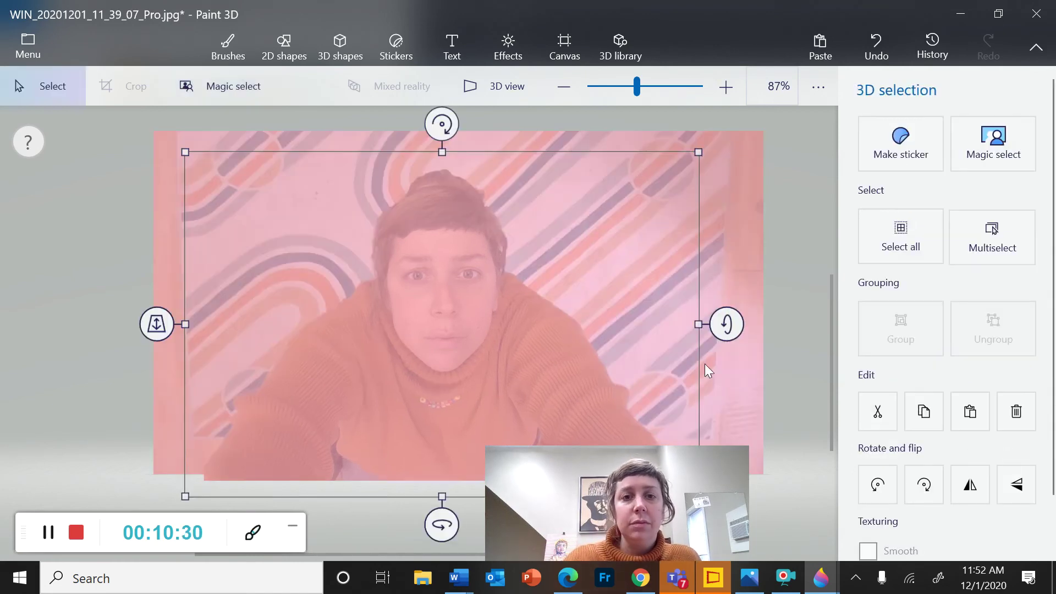
Step: Copy the pink-tinted face cutout and paste it into the Untitled collage
right_click(459, 323)
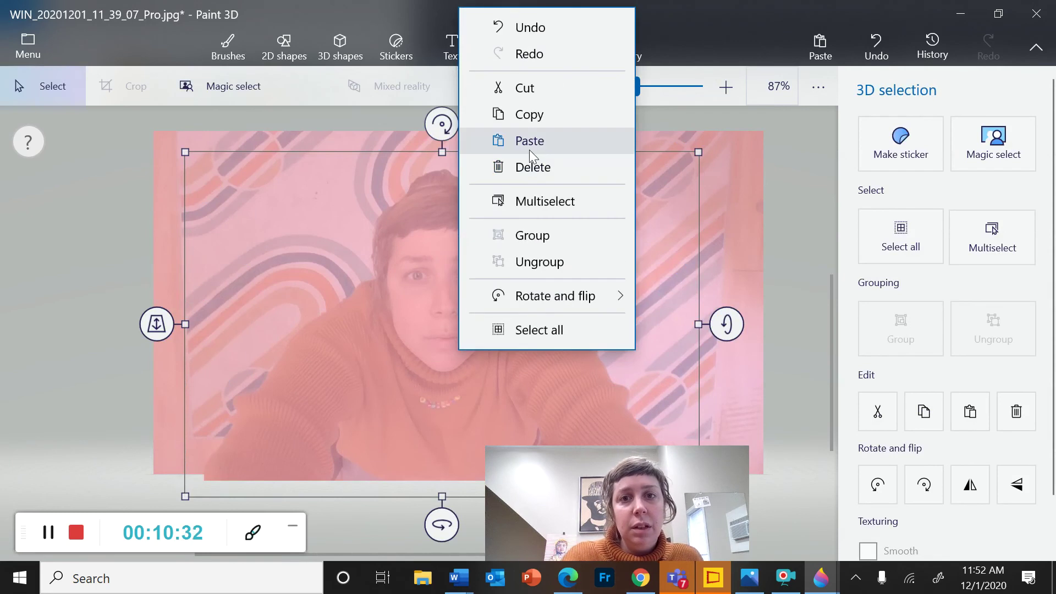
left_click(532, 120)
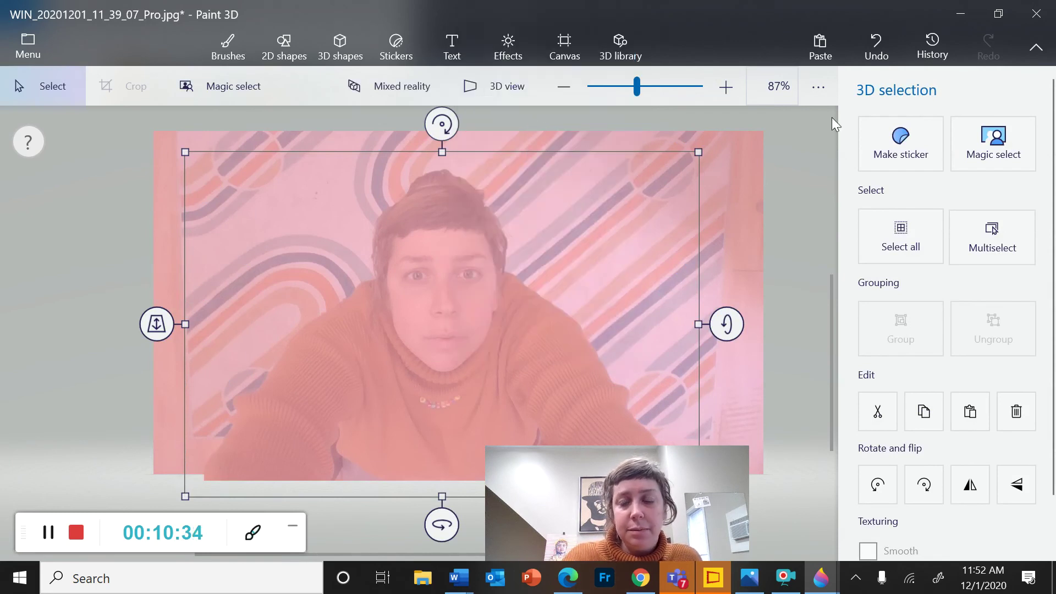
left_click(999, 13)
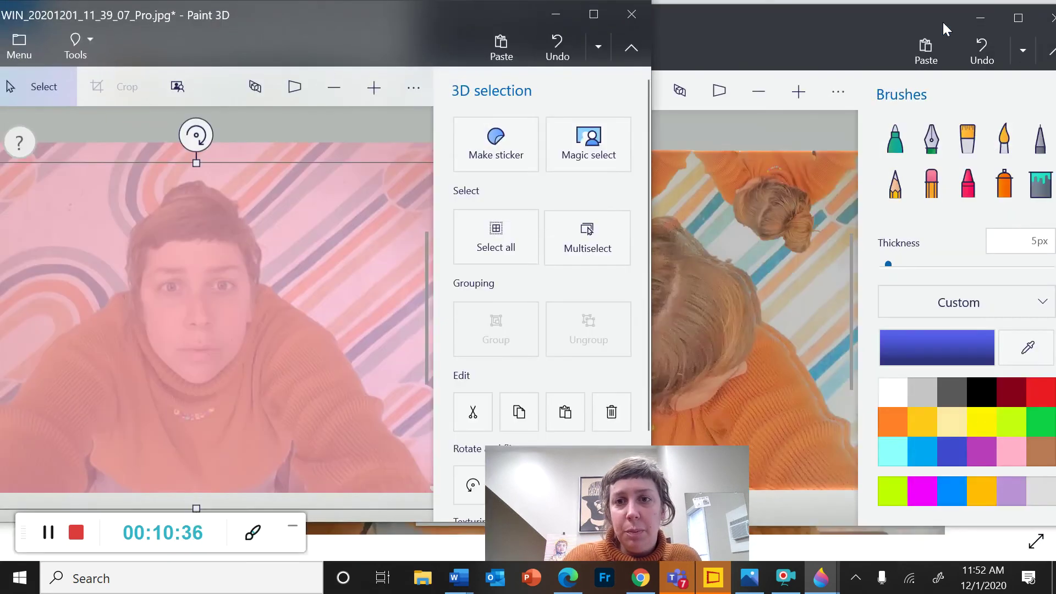
left_click(759, 129)
right_click(685, 164)
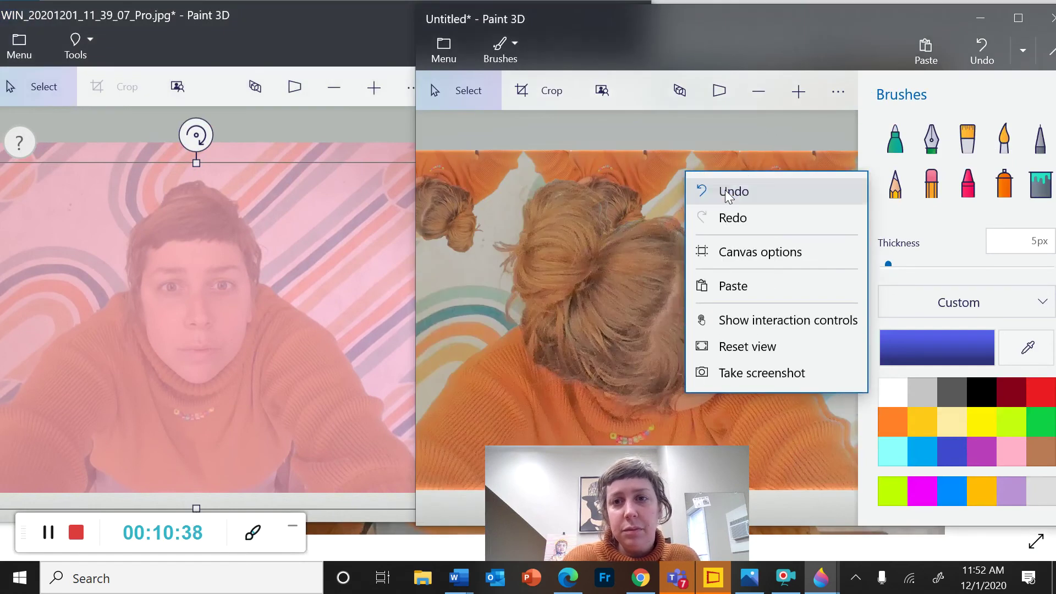
left_click(736, 285)
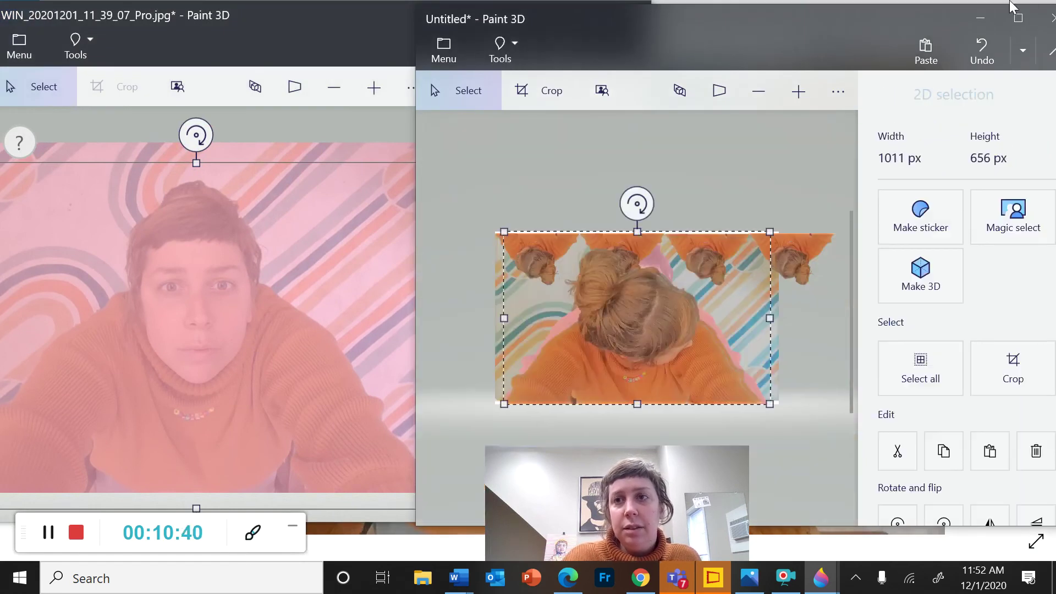
Step: Shrink the pasted face to 684 × 417 px and set it at the collage's lower right
left_click(1017, 20)
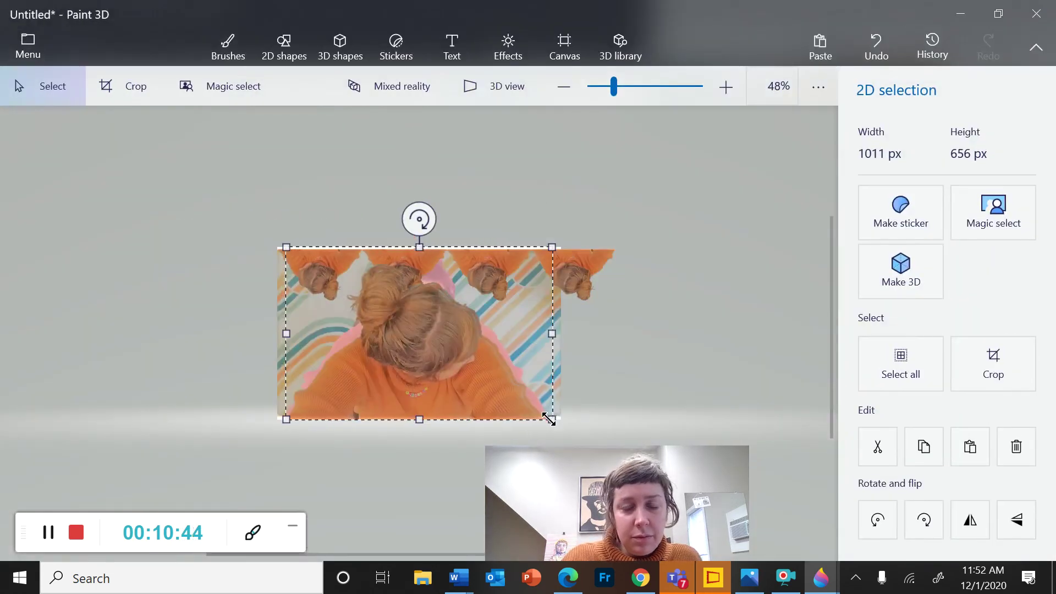
left_click_drag(550, 417, 462, 357)
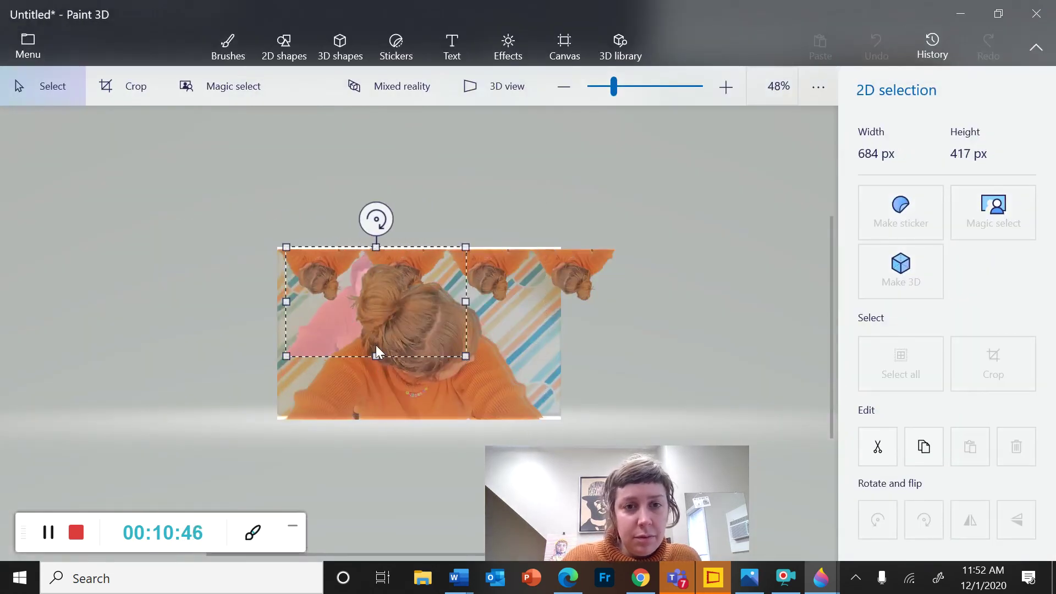
left_click_drag(321, 332, 477, 394)
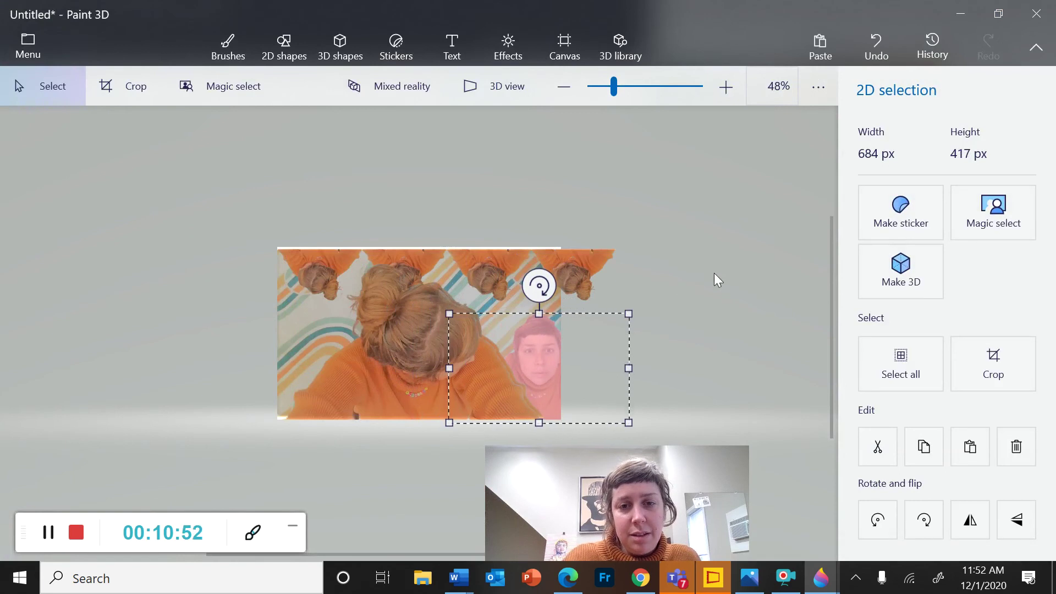
left_click(675, 222)
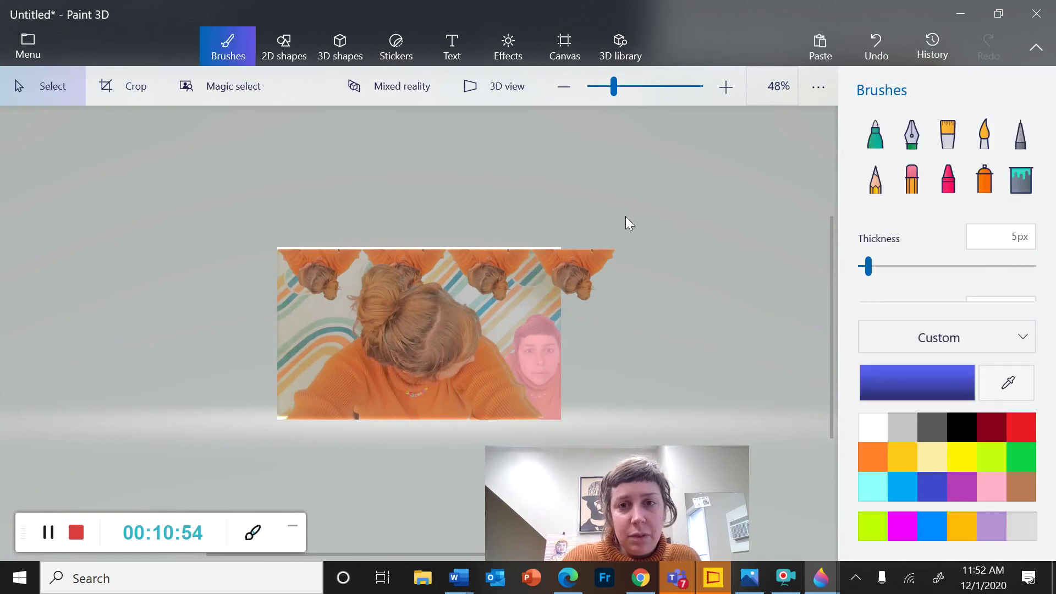
scroll(638, 240, "up", 5)
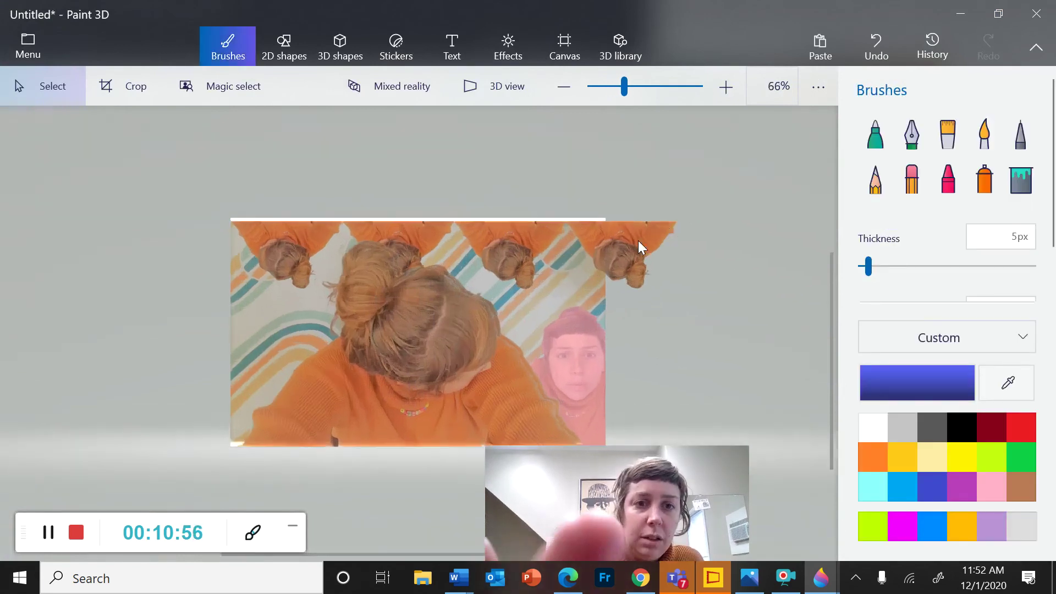
scroll(638, 239, "down", 1)
key("ctrl+z")
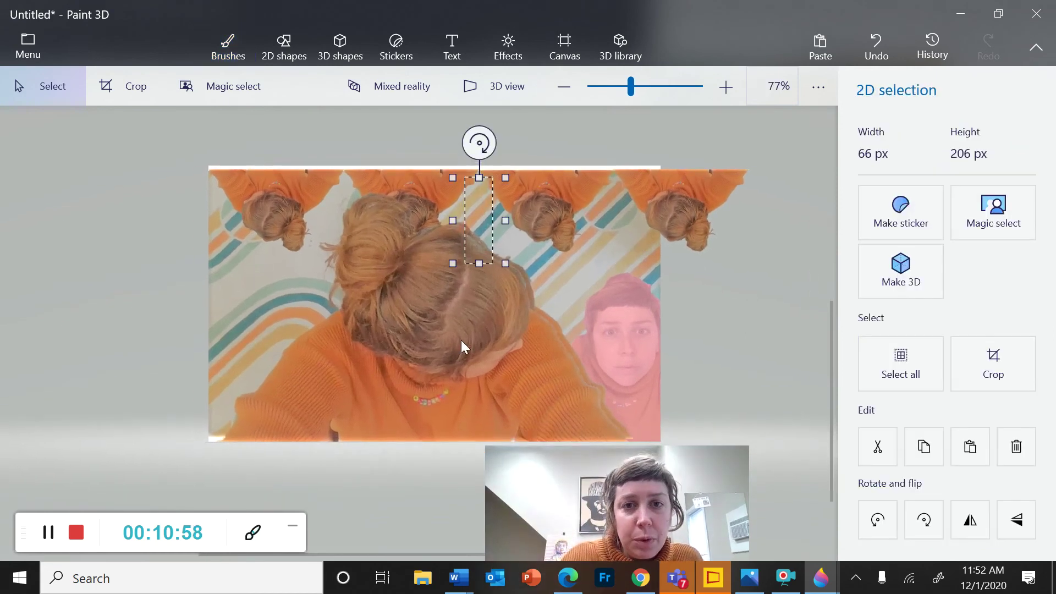
left_click(740, 365)
left_click_drag(449, 279, 310, 298)
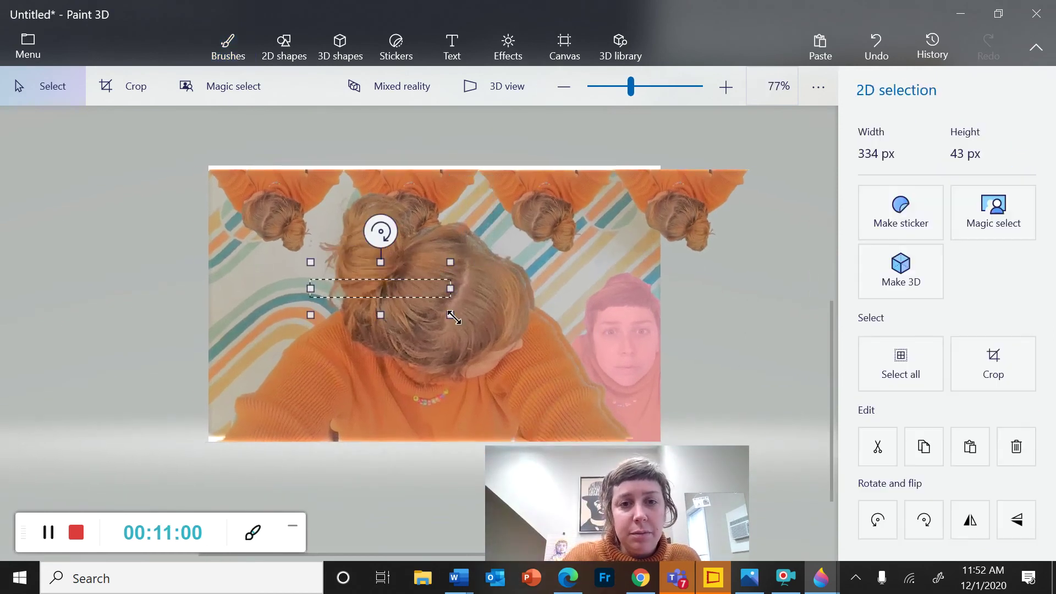
left_click(748, 299)
left_click(357, 160)
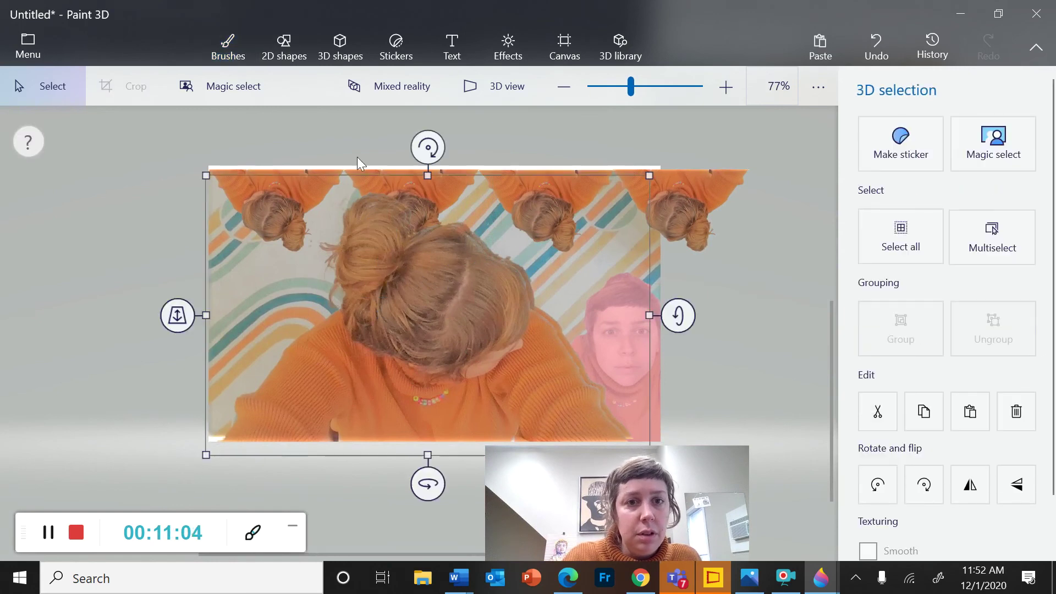
left_click_drag(470, 307, 125, 284)
left_click_drag(446, 291, 407, 338)
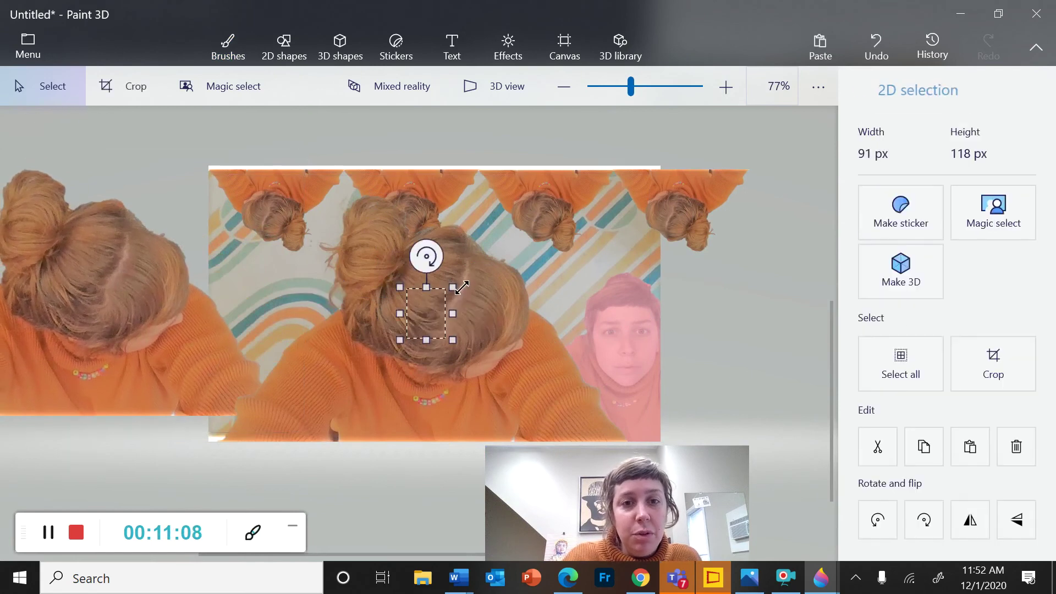
left_click_drag(144, 278, 358, 387)
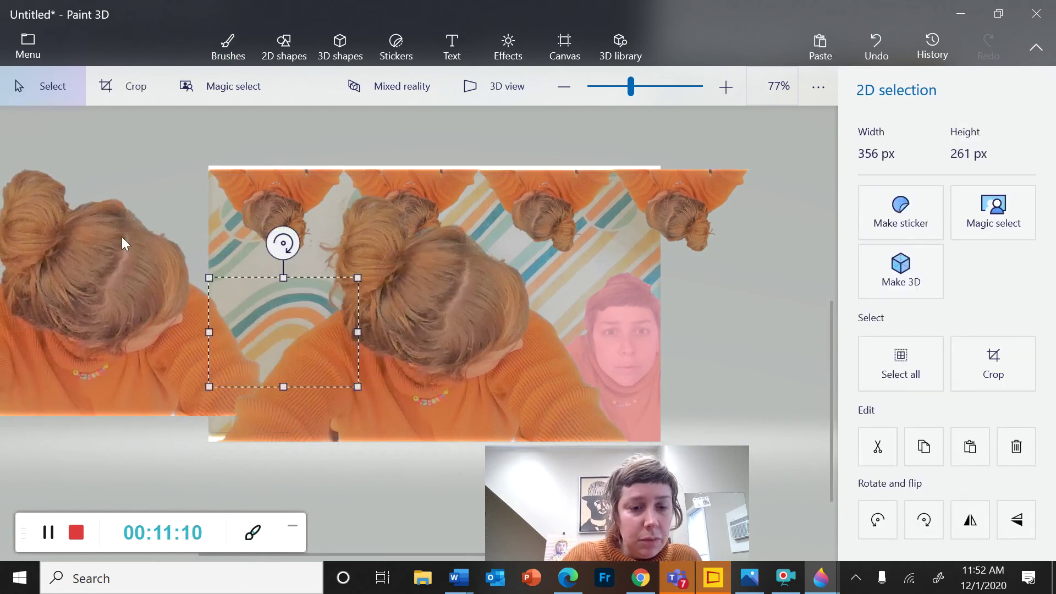
left_click(104, 314)
left_click_drag(97, 275, 158, 278)
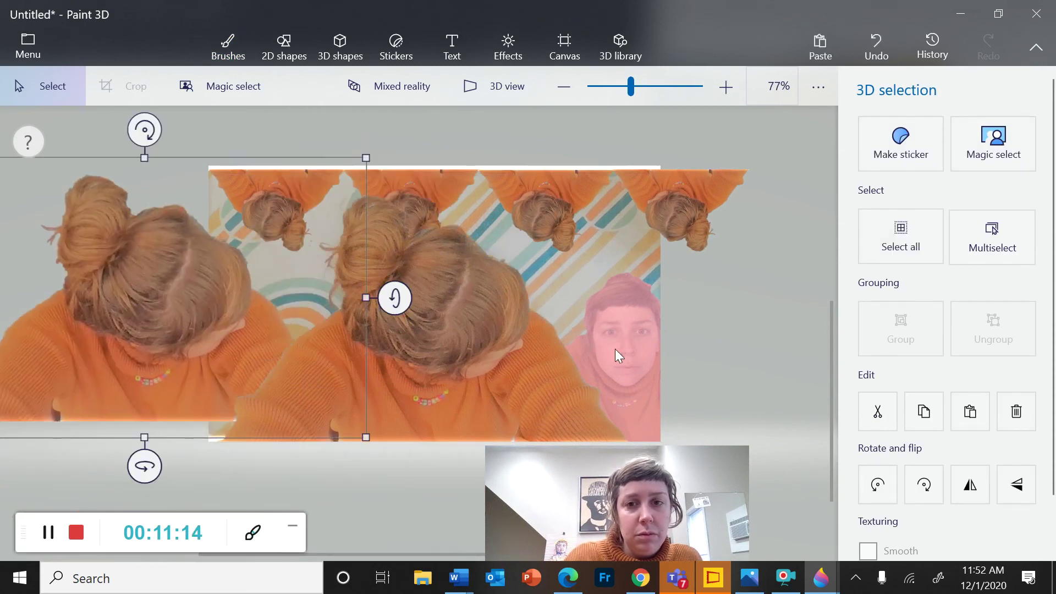
key("ctrl+w")
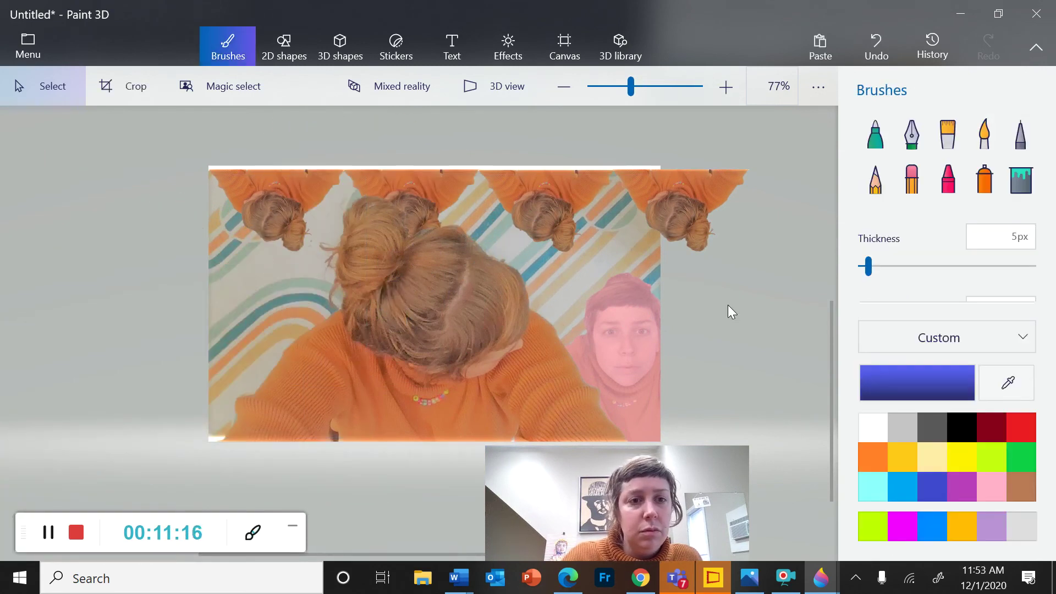
left_click(423, 290)
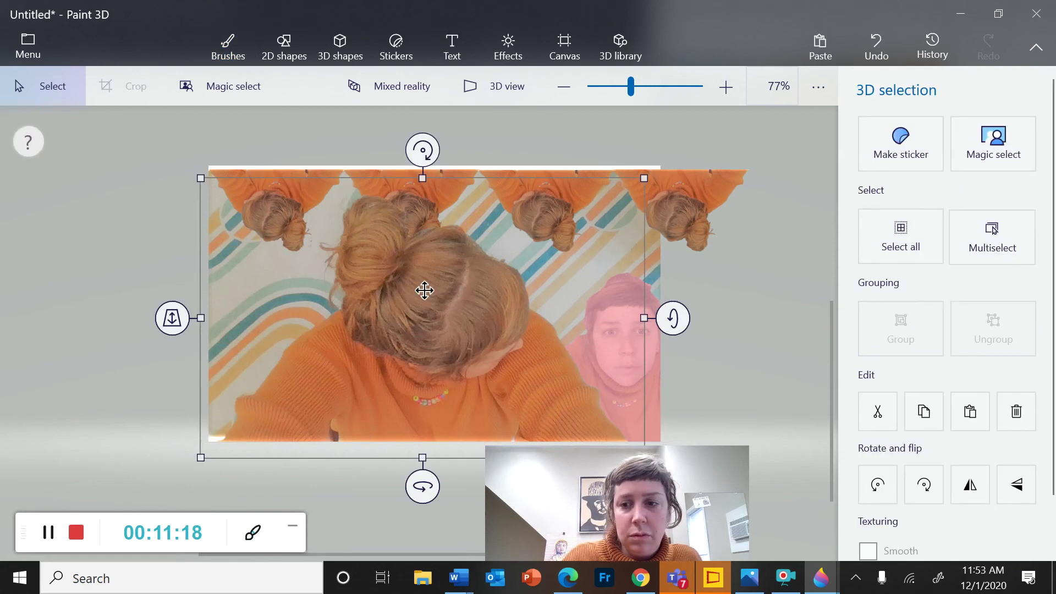
Step: Delete the large upside-down head object from the collage
key("Delete")
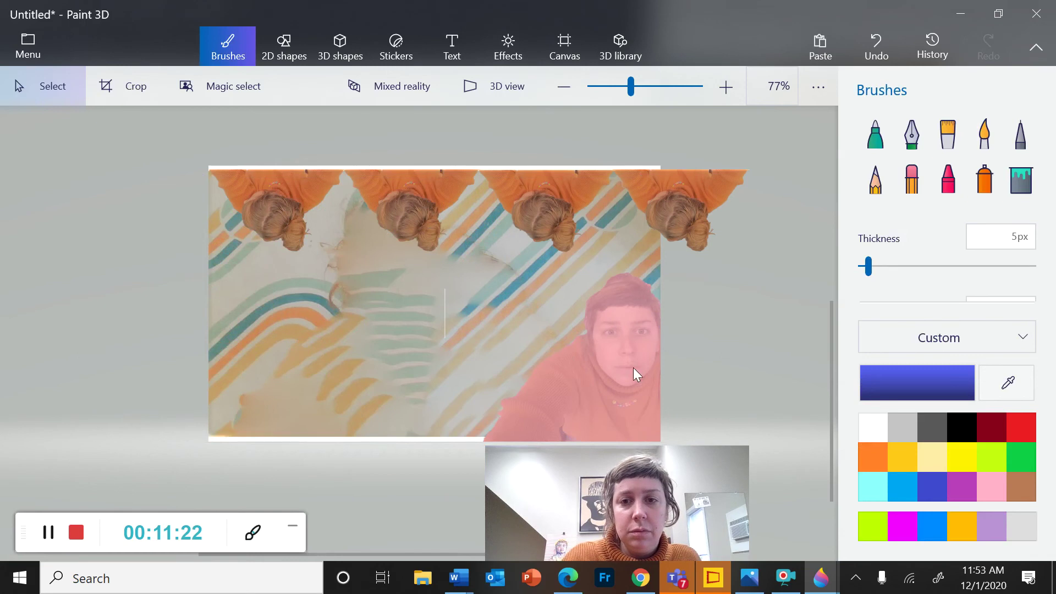
left_click_drag(625, 361, 379, 360)
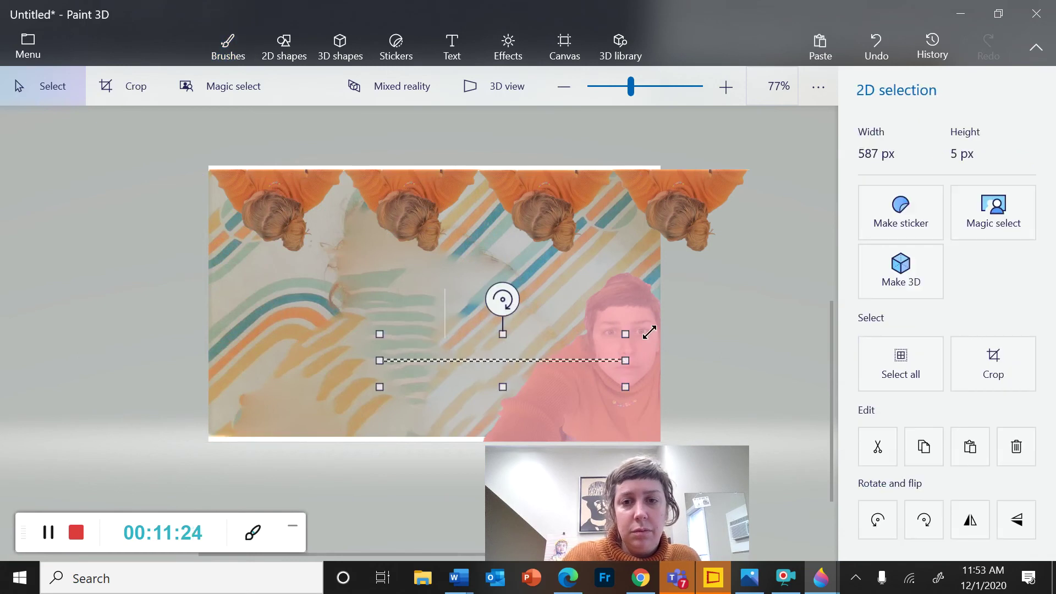
left_click(804, 291)
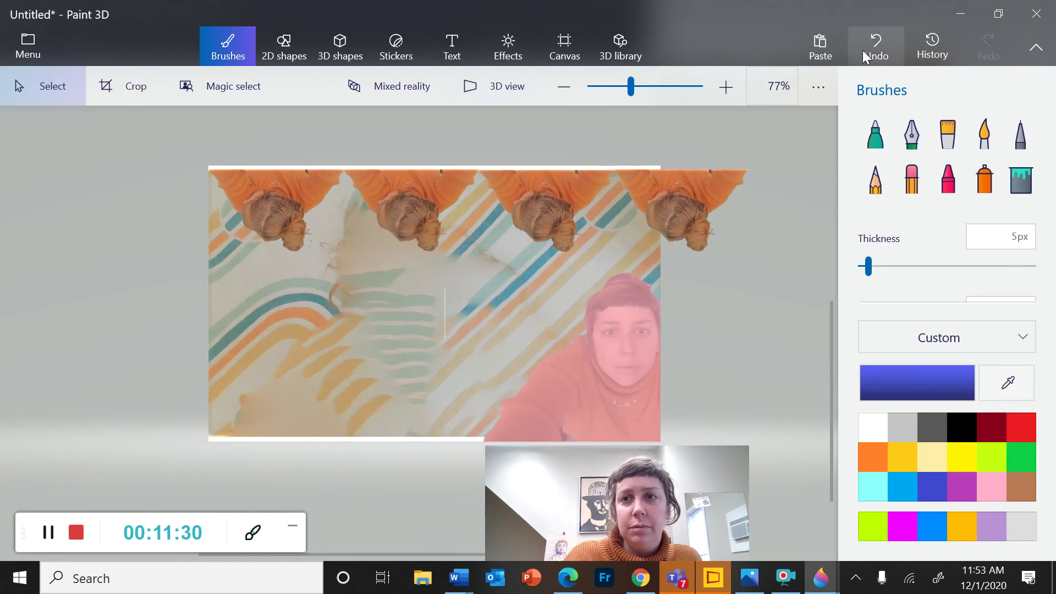
Step: Paste a second pink face, shrink it, and place it toward the lower left
right_click(411, 325)
left_click(448, 442)
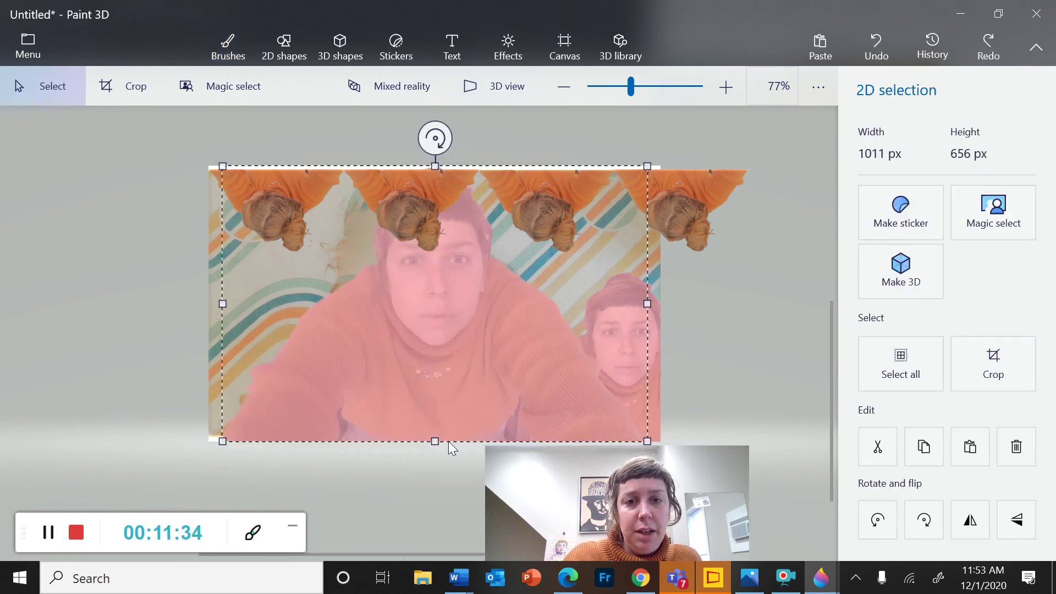
left_click_drag(455, 341, 421, 350)
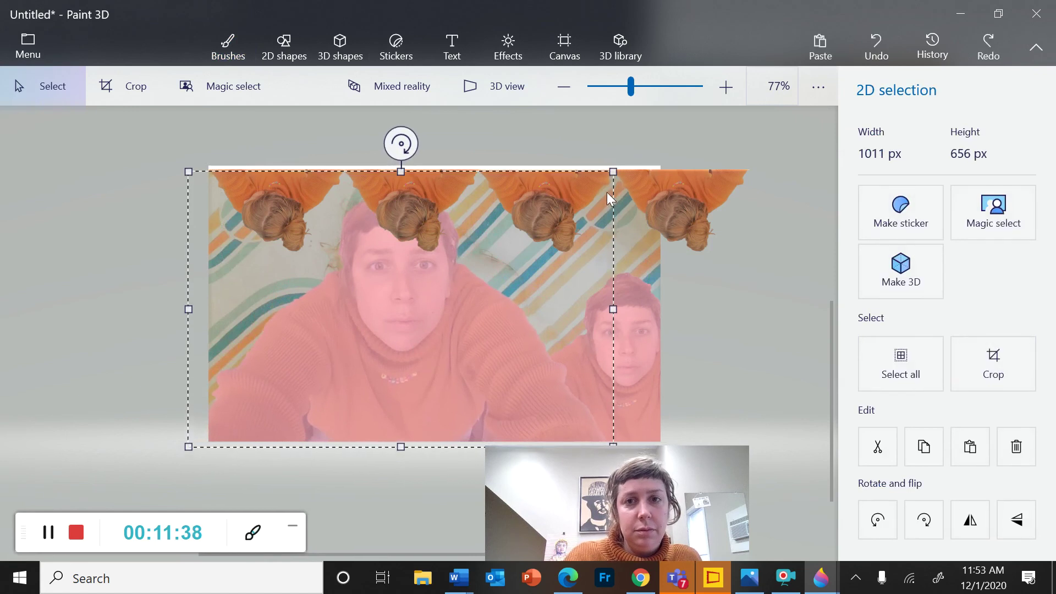
left_click_drag(613, 172, 526, 249)
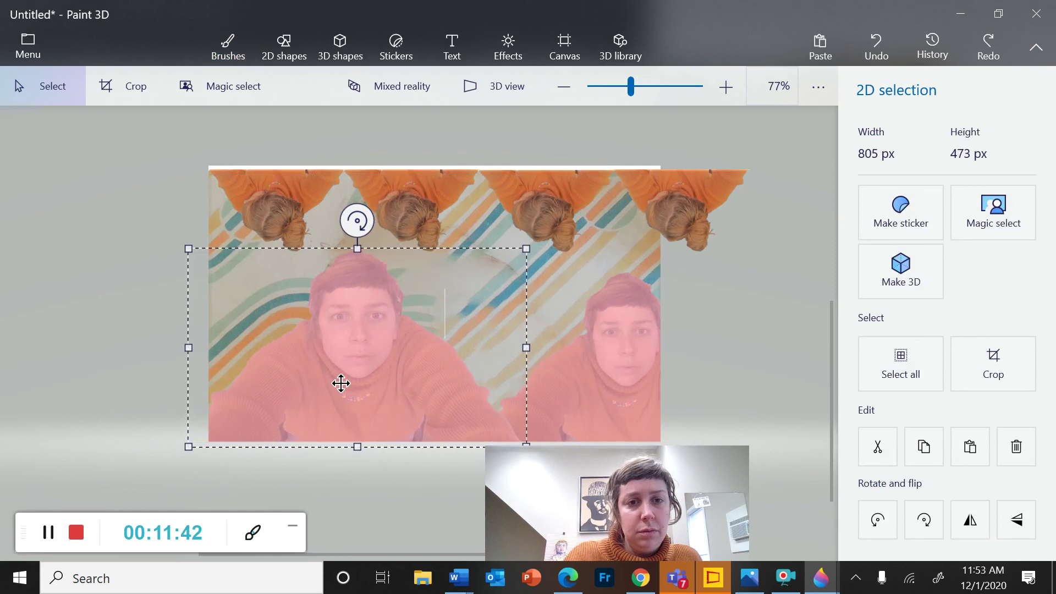
left_click_drag(341, 384, 323, 402)
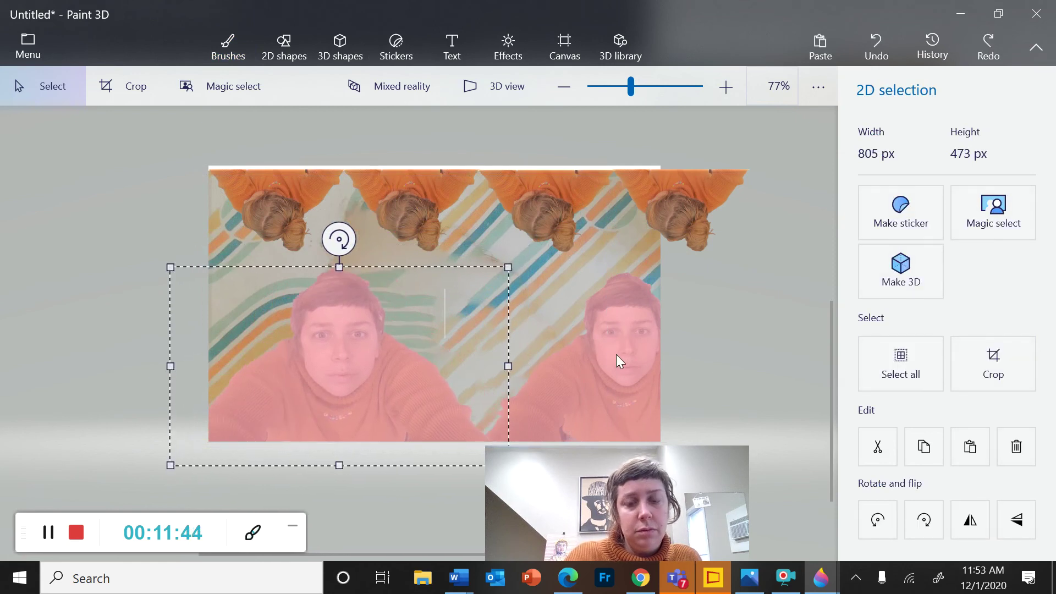
left_click(775, 358)
Step: Paste a third face, resize it to 869 px wide, and centre it between the others
right_click(447, 358)
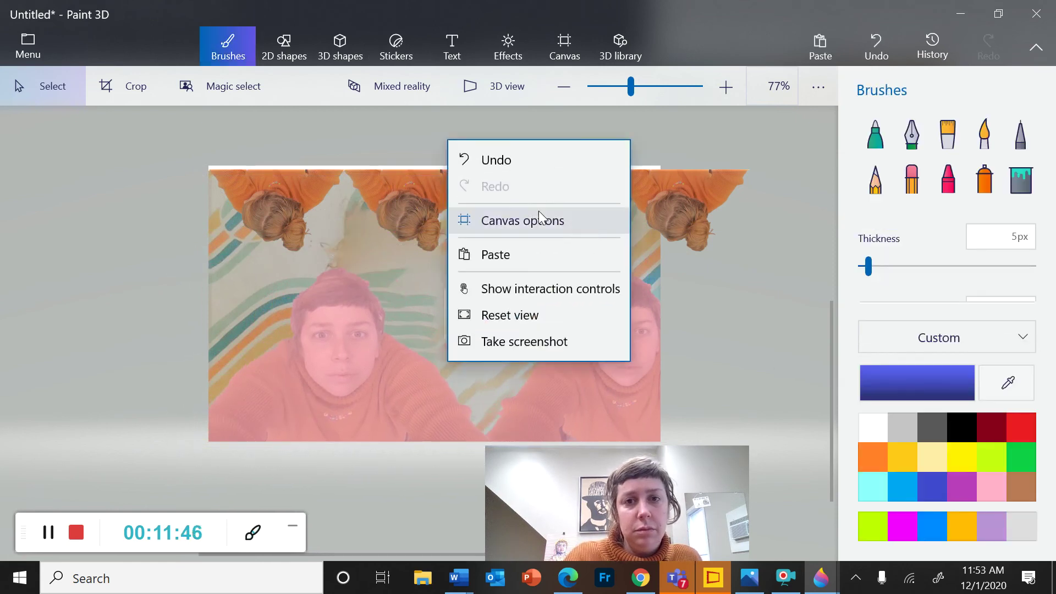
left_click(511, 253)
left_click_drag(456, 321, 496, 328)
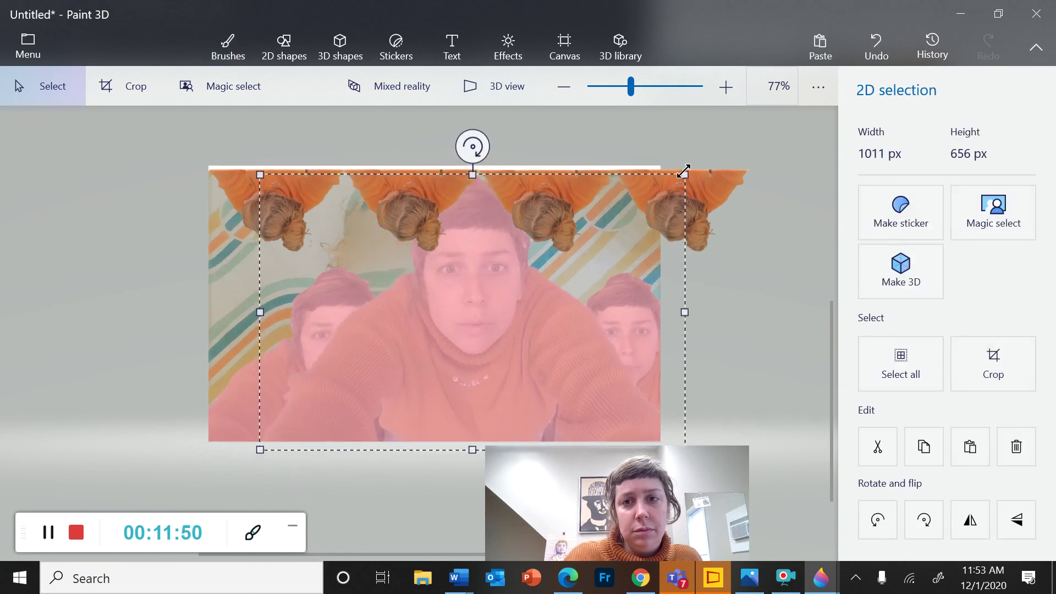
left_click_drag(683, 174, 640, 235)
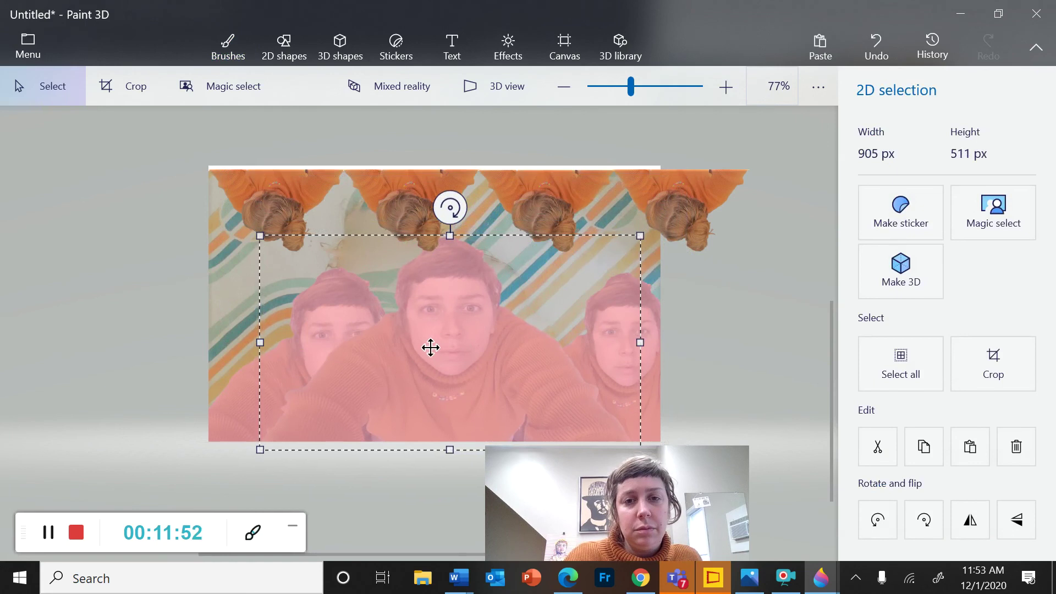
left_click_drag(262, 341, 276, 344)
left_click_drag(488, 316, 506, 319)
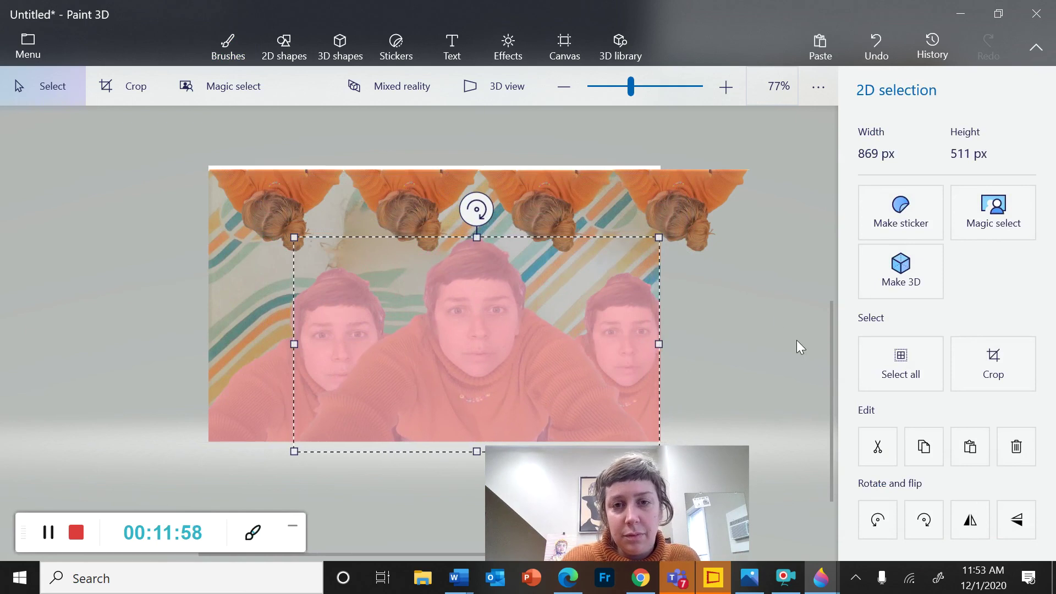
left_click(782, 341)
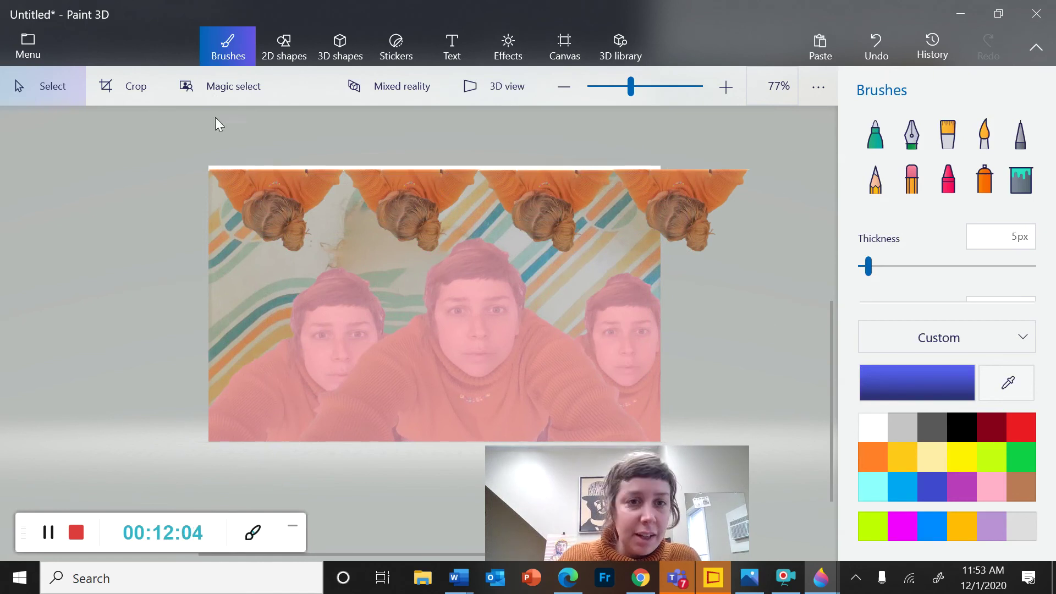
Step: Open Effects, preview several lighting filters such as Honey and Sand, then reset to Default
left_click(512, 42)
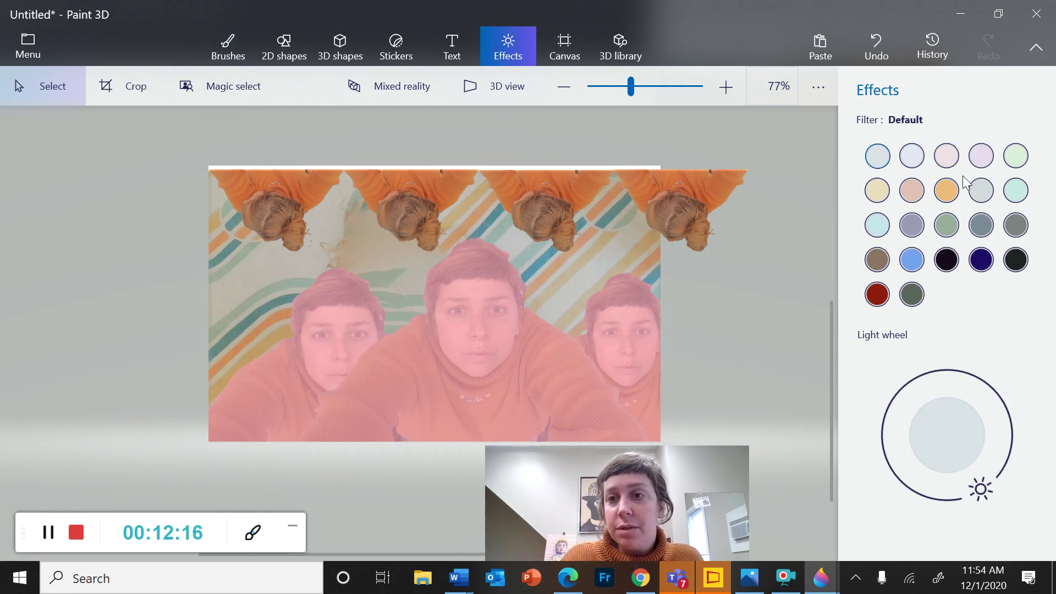
left_click(879, 226)
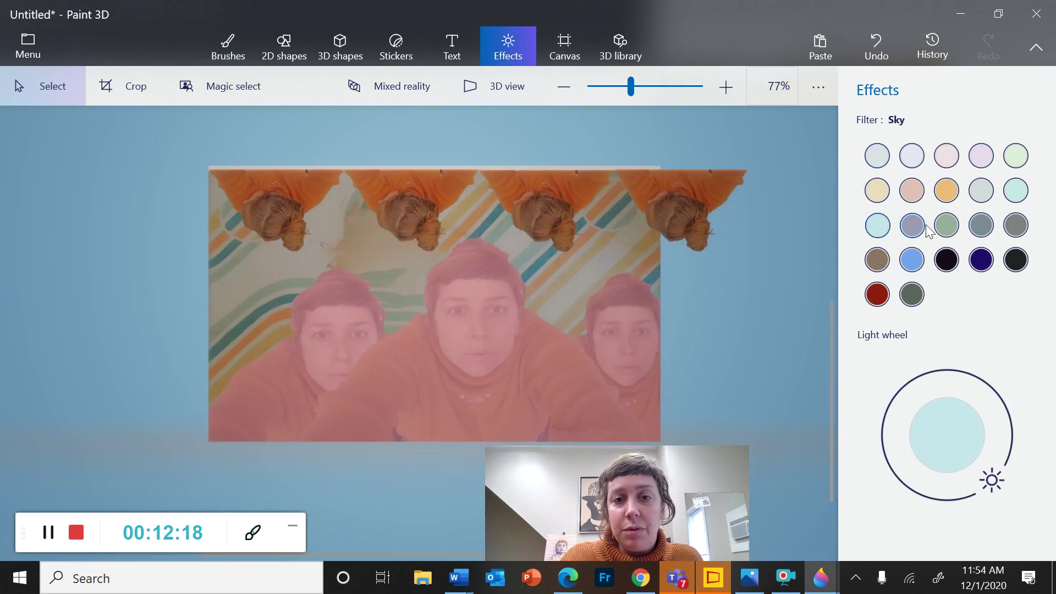
left_click(947, 225)
left_click(978, 229)
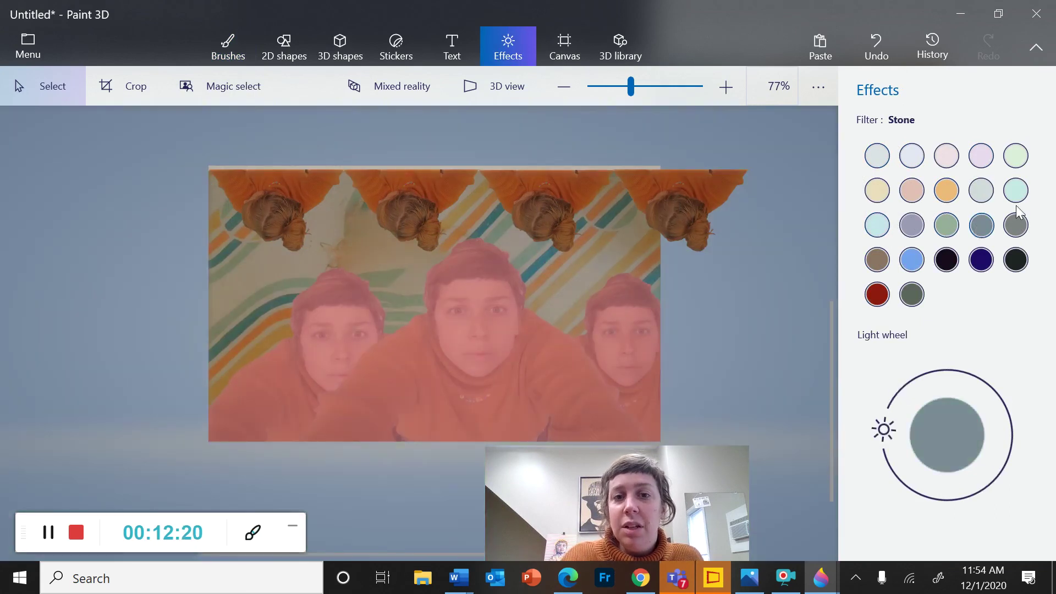
left_click(1023, 197)
left_click(984, 195)
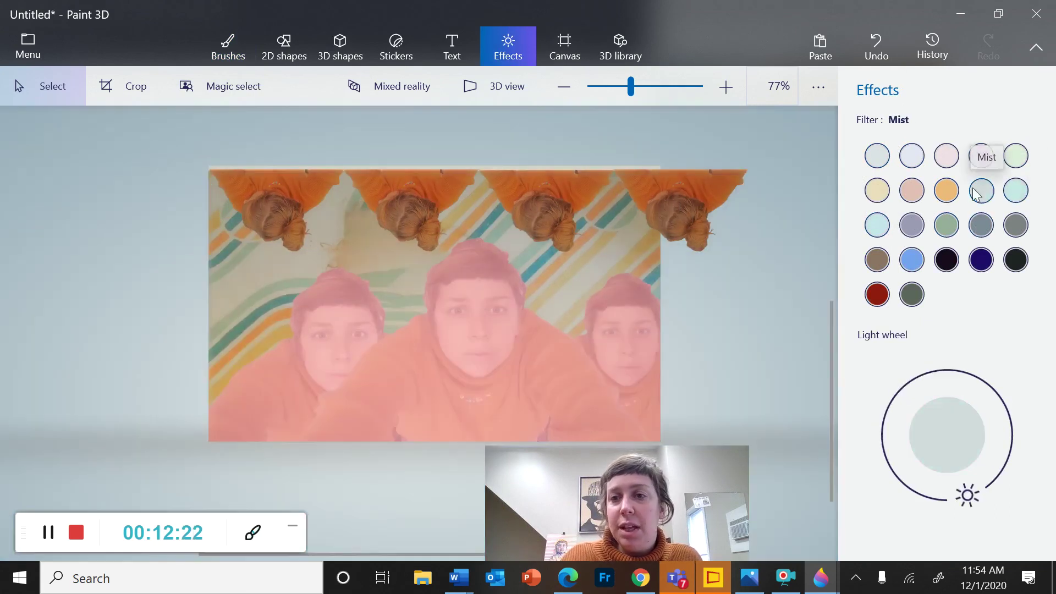
left_click(944, 199)
left_click(878, 190)
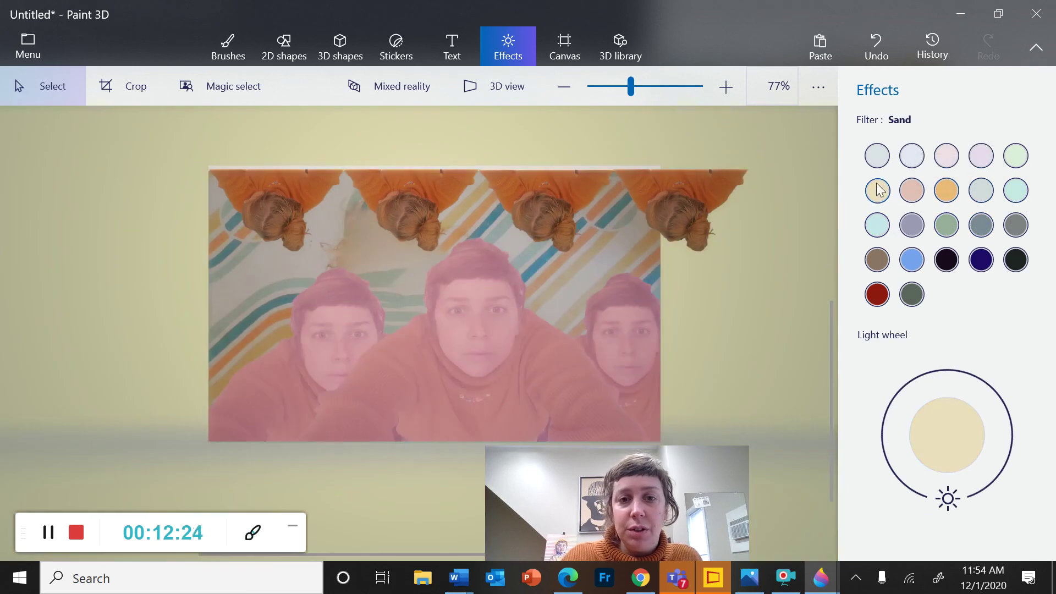
left_click(878, 161)
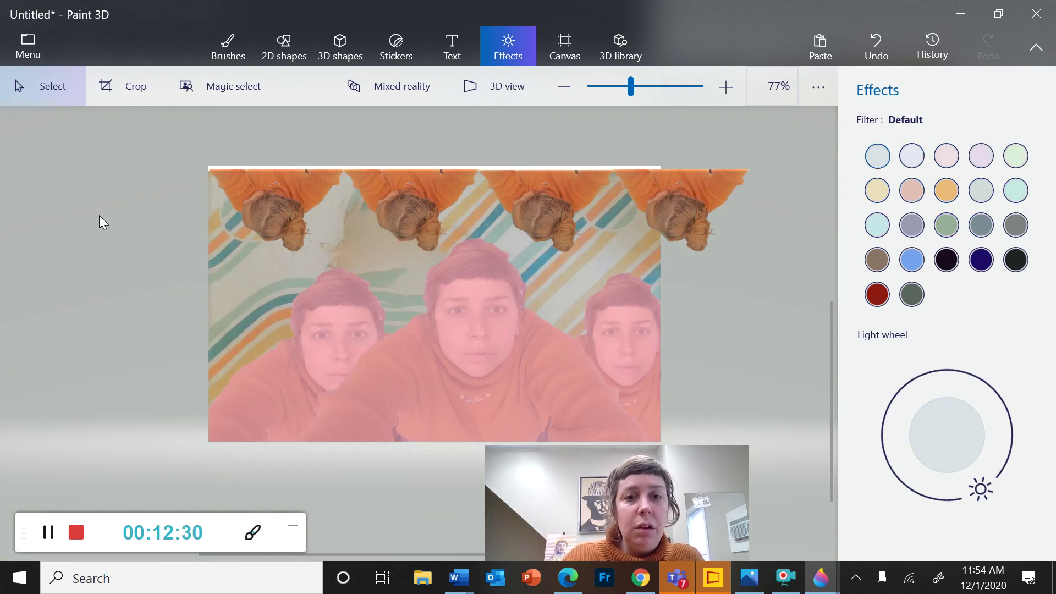
Step: Save the collage as a PNG image named 'Narrative Photography 3'
left_click(31, 47)
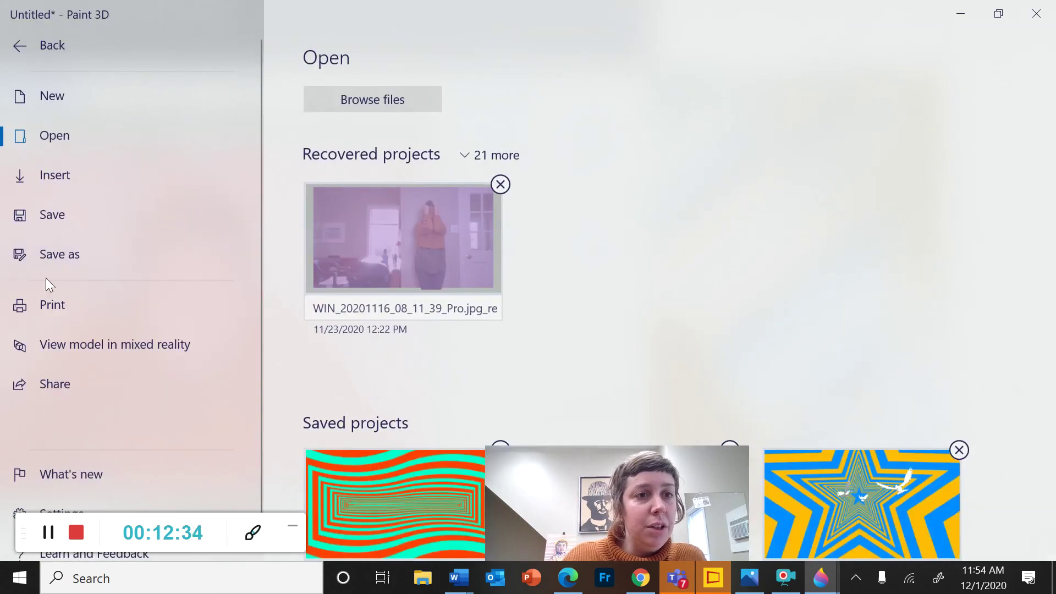
left_click(73, 211)
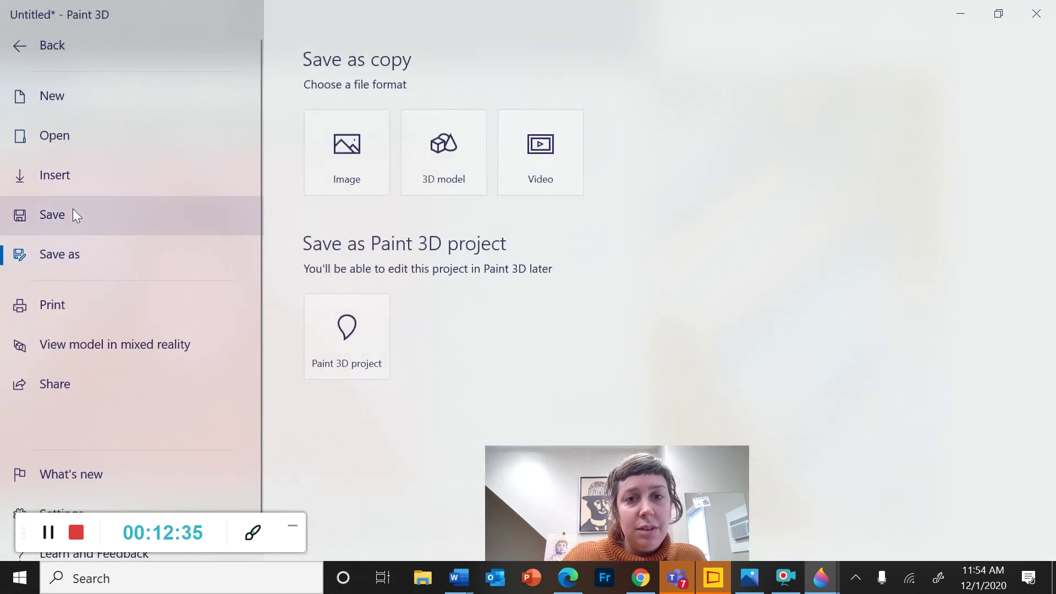
left_click(354, 161)
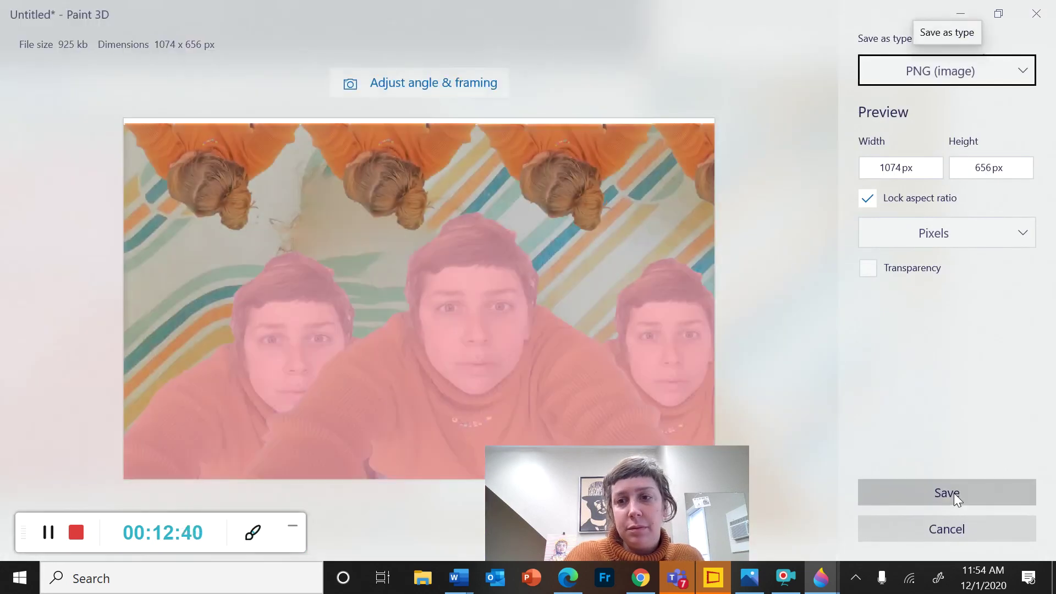
left_click(953, 493)
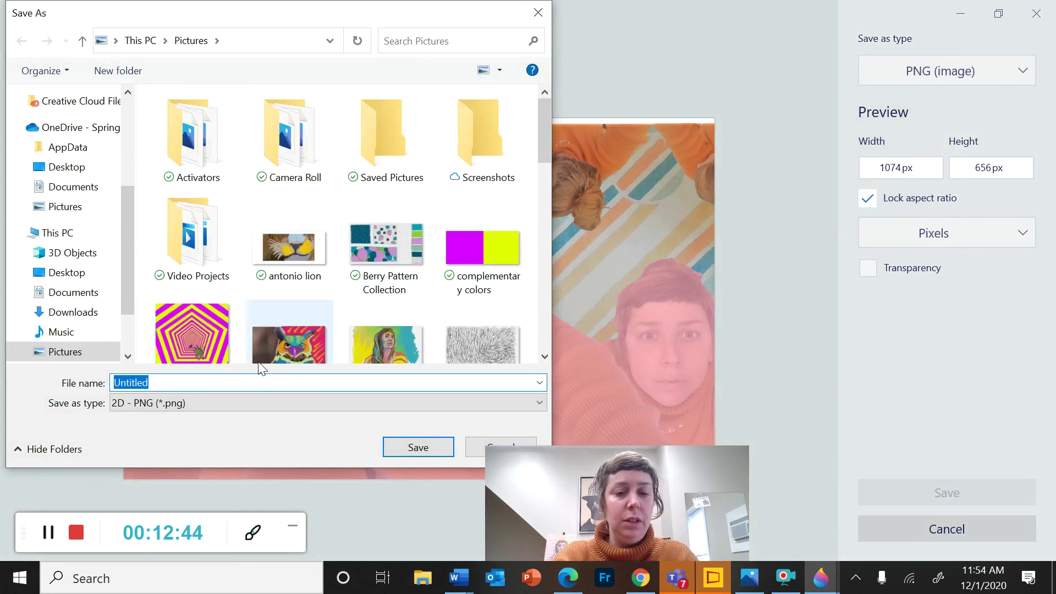
type("Narrativ")
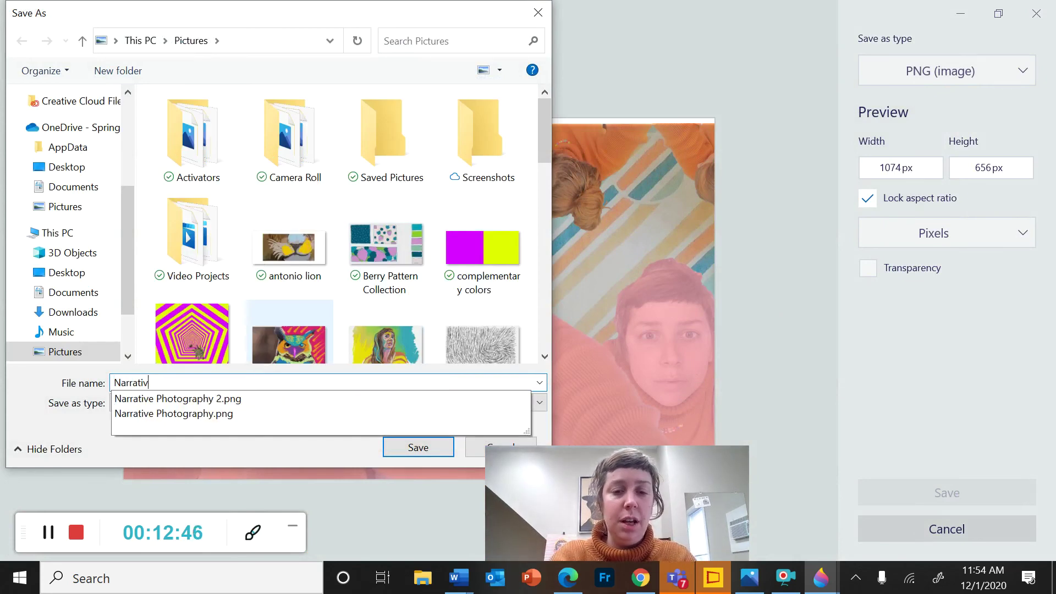
type("e Photo")
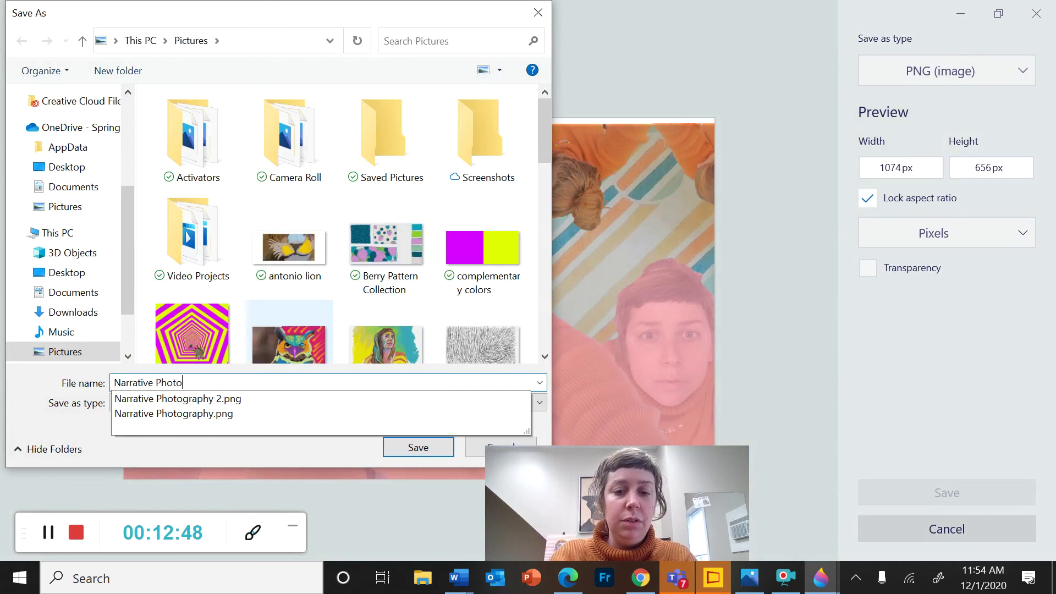
type("graphy 3")
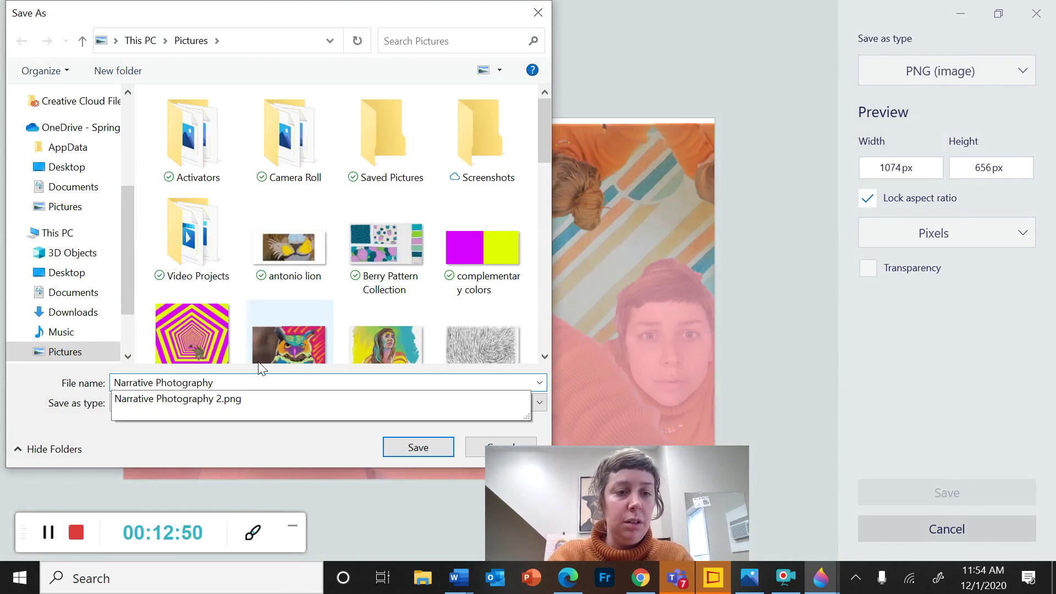
left_click(429, 451)
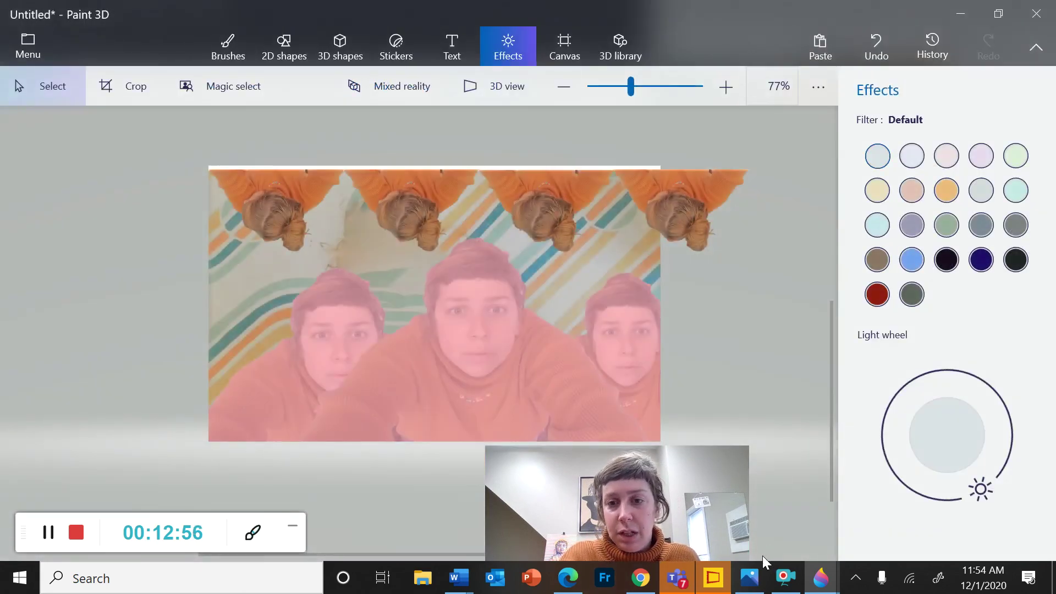
Step: Launch PowerPoint, create a blank presentation, and delete both title and subtitle placeholders
left_click(531, 577)
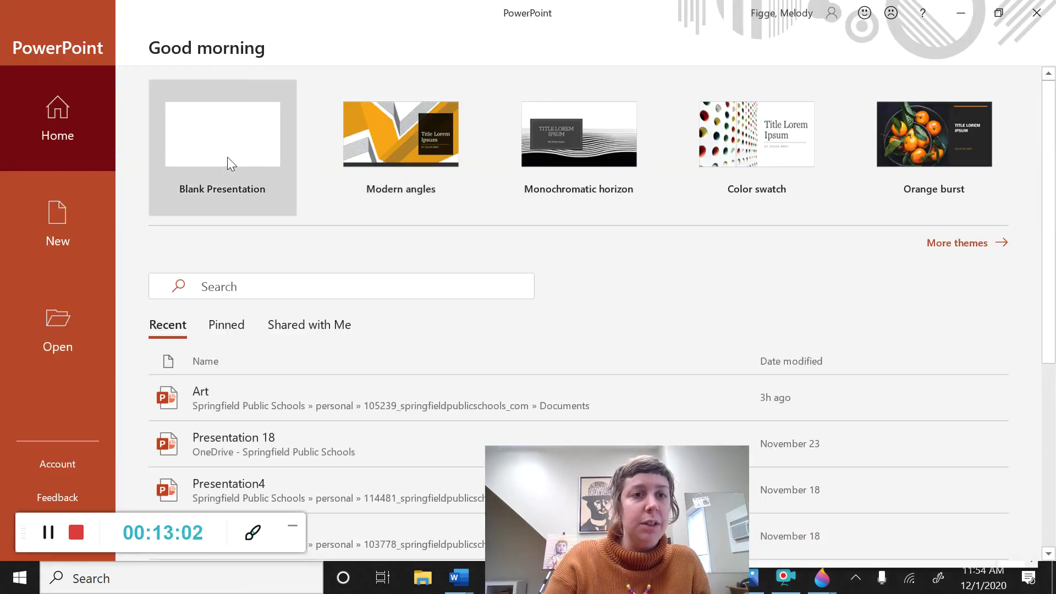
left_click(229, 160)
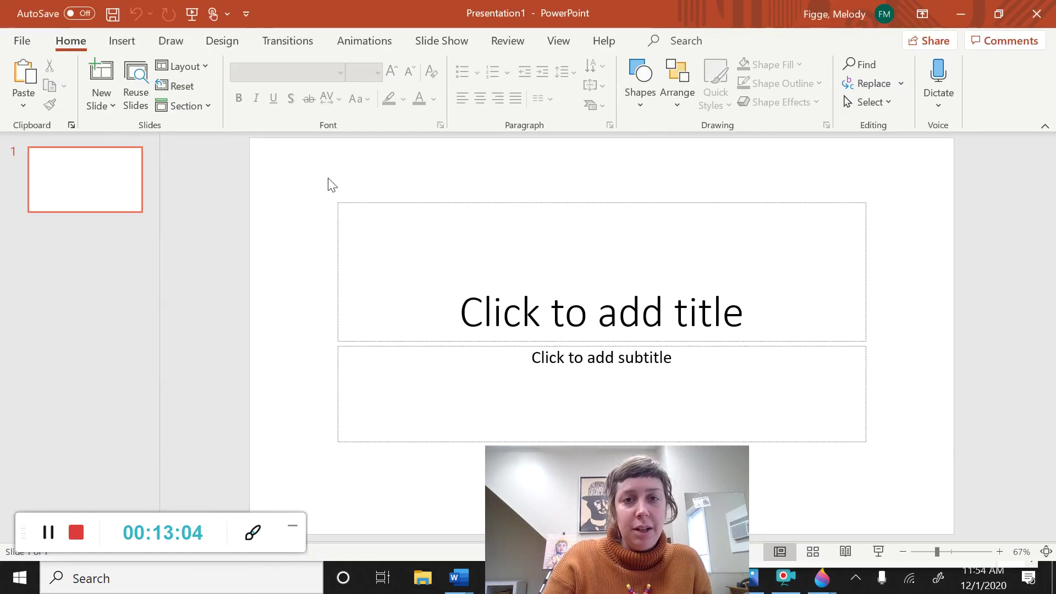
left_click(846, 203)
key("Delete")
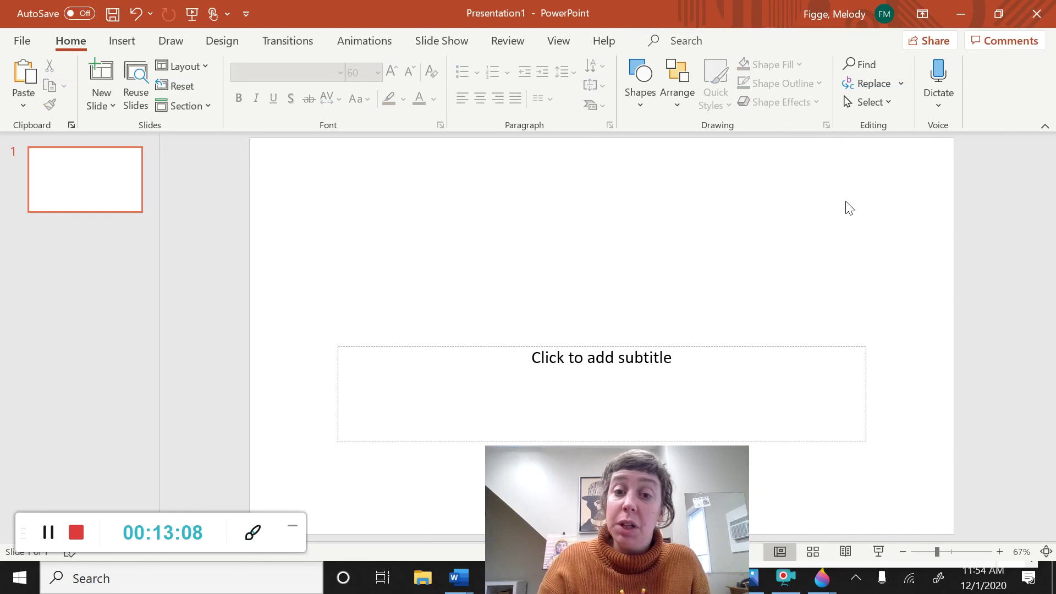
left_click(732, 346)
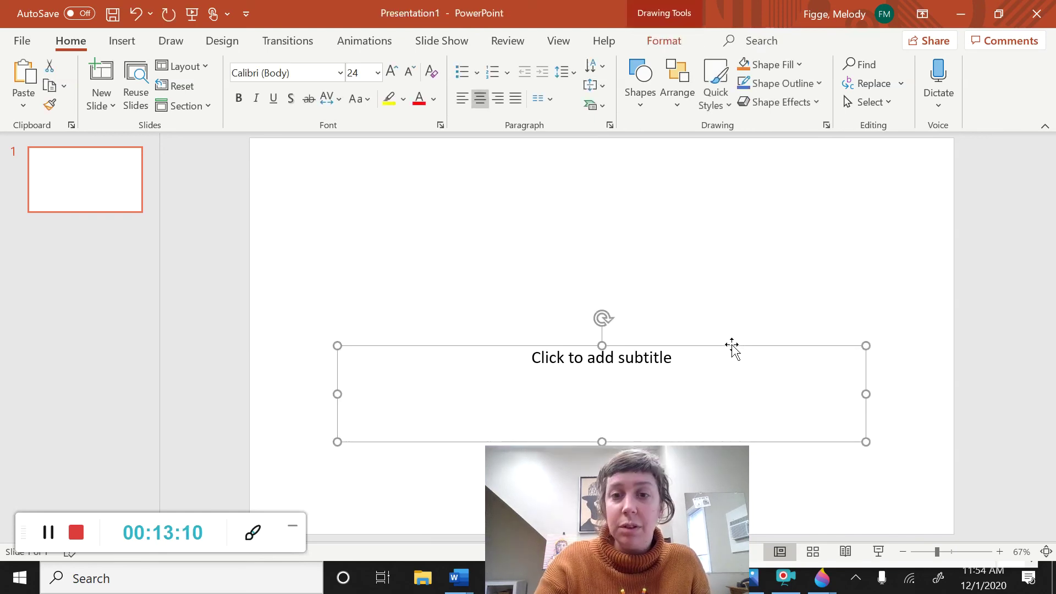
key("Delete")
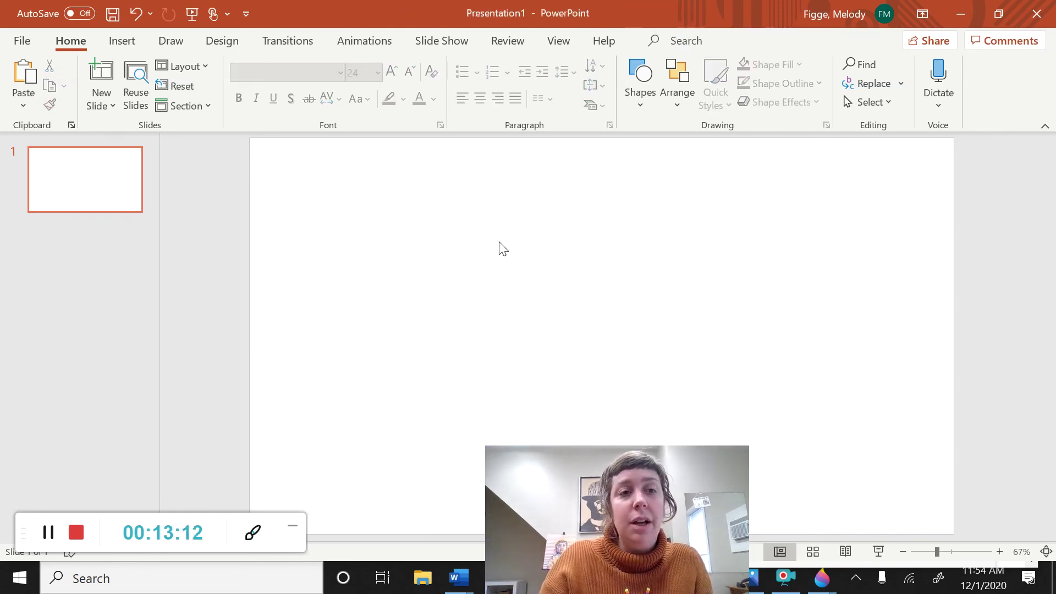
Step: Pick the Narrative Photography 3 image from Pictures to insert as a picture
left_click(124, 41)
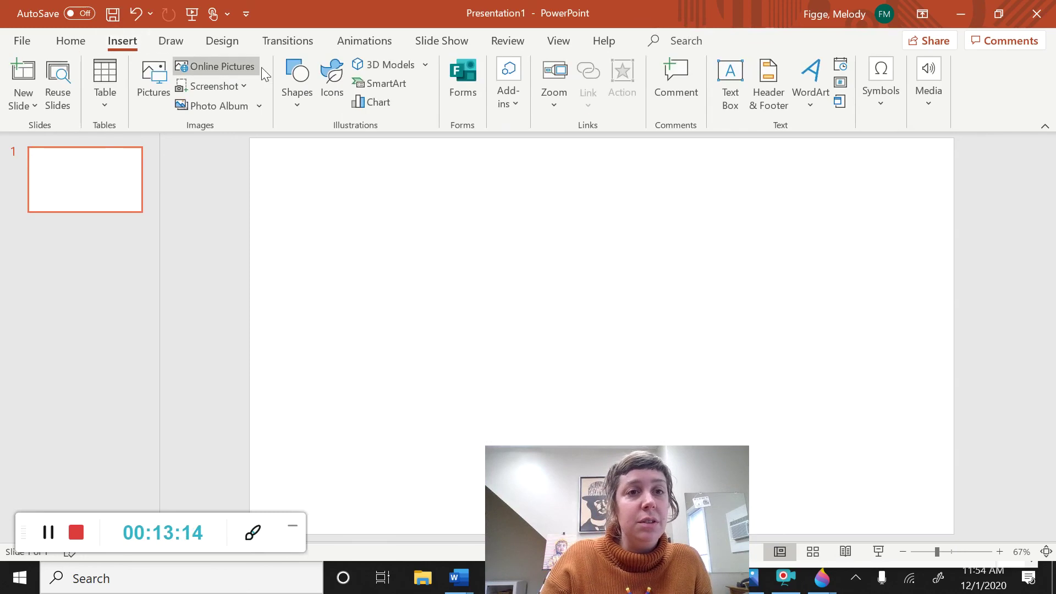
left_click(147, 83)
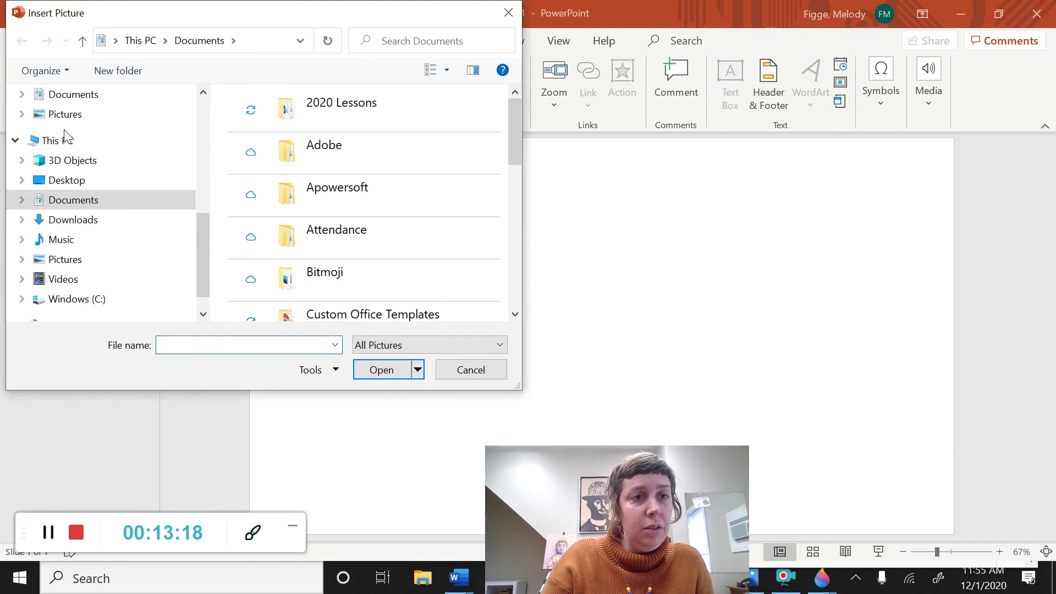
scroll(383, 236, "down", 10)
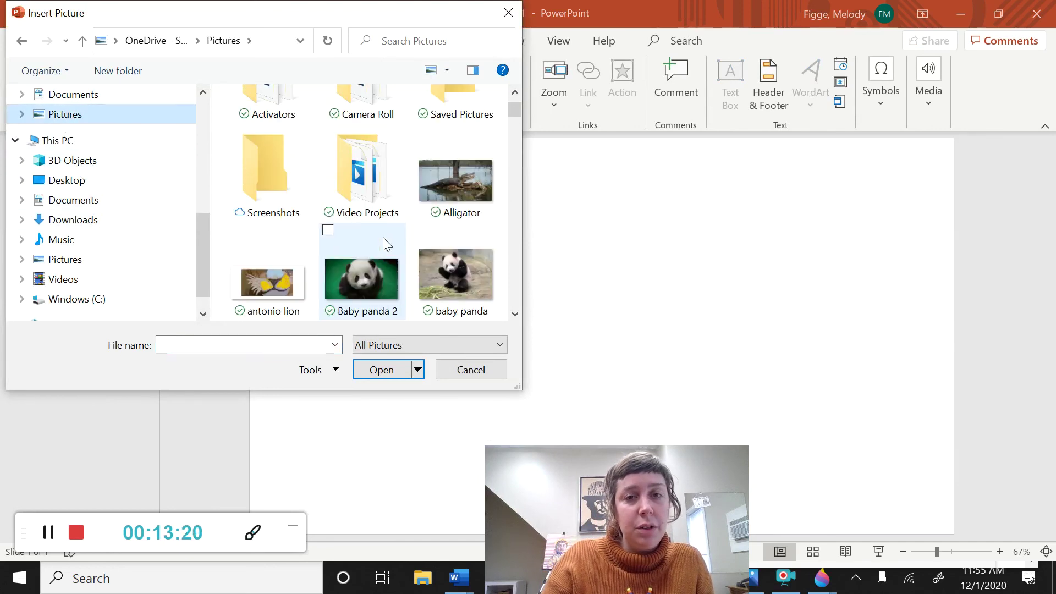
scroll(383, 236, "down", 10)
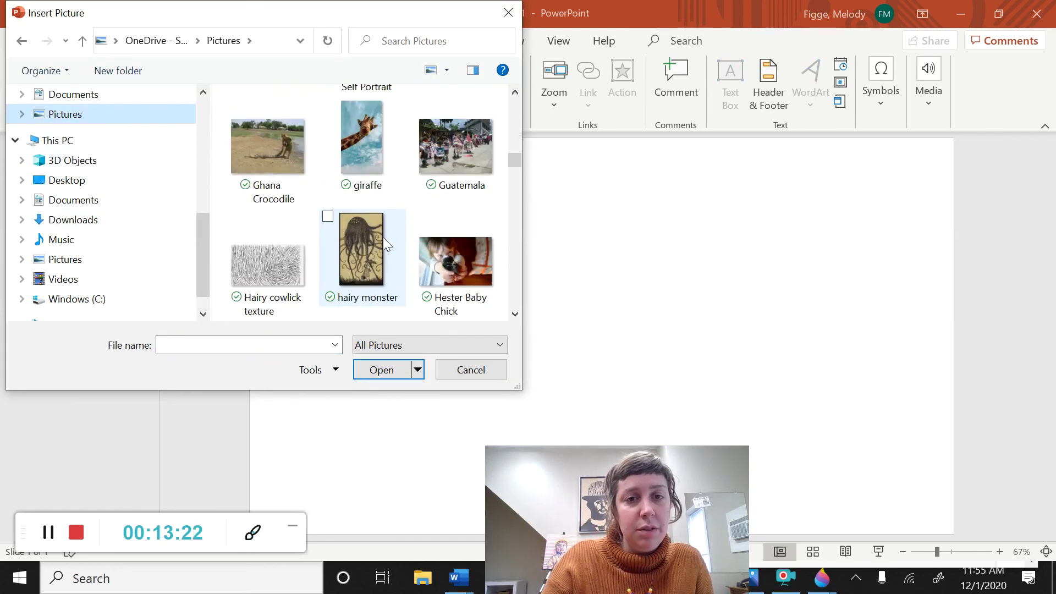
scroll(382, 236, "down", 10)
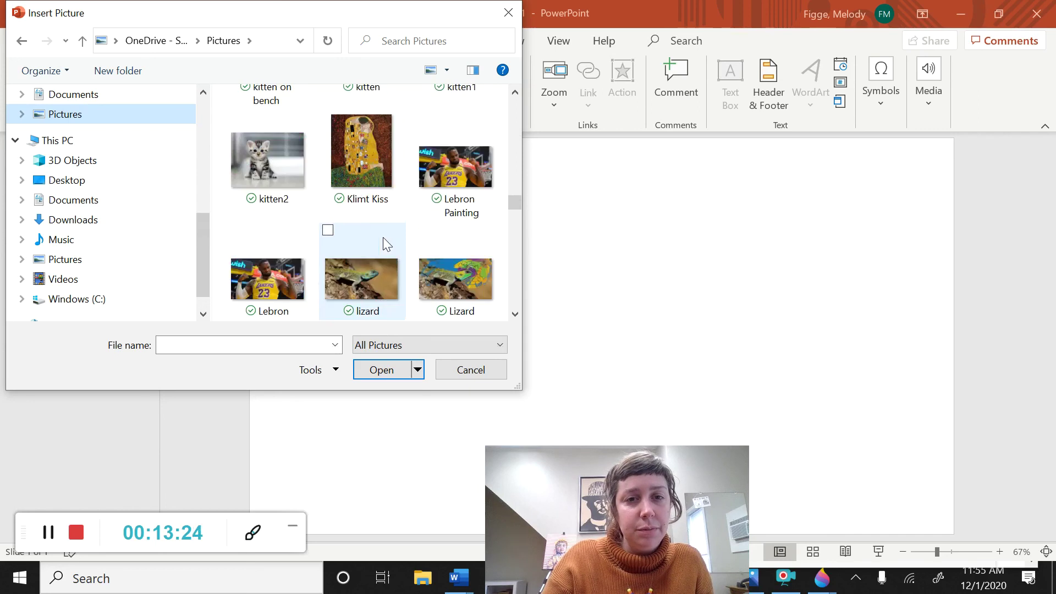
scroll(383, 237, "down", 2)
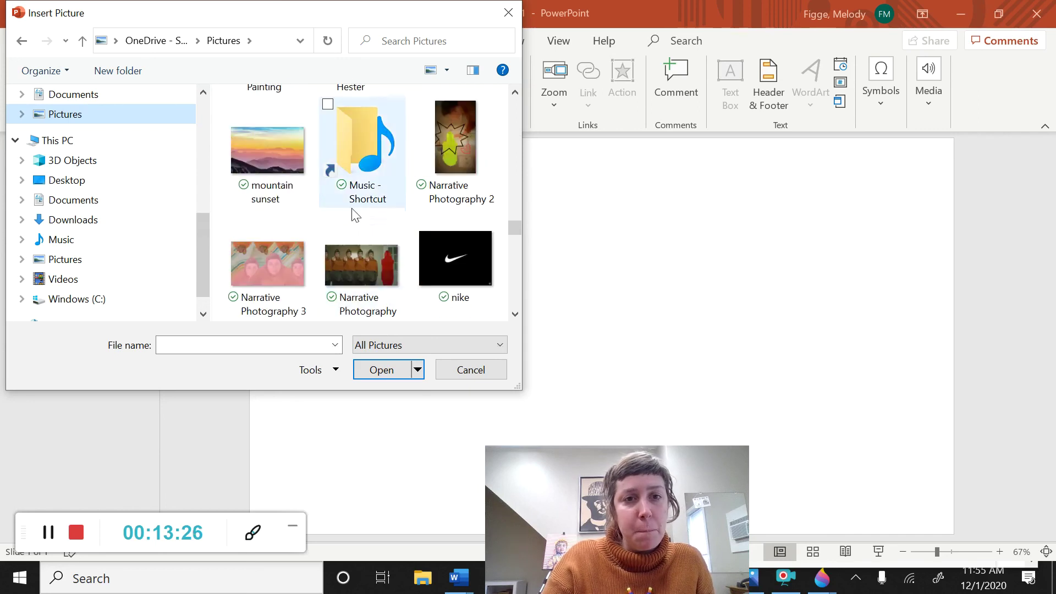
left_click(272, 253)
Step: Insert the collage, shift it right, and add a 'Narrative Photography' text box at top-left
left_click(392, 374)
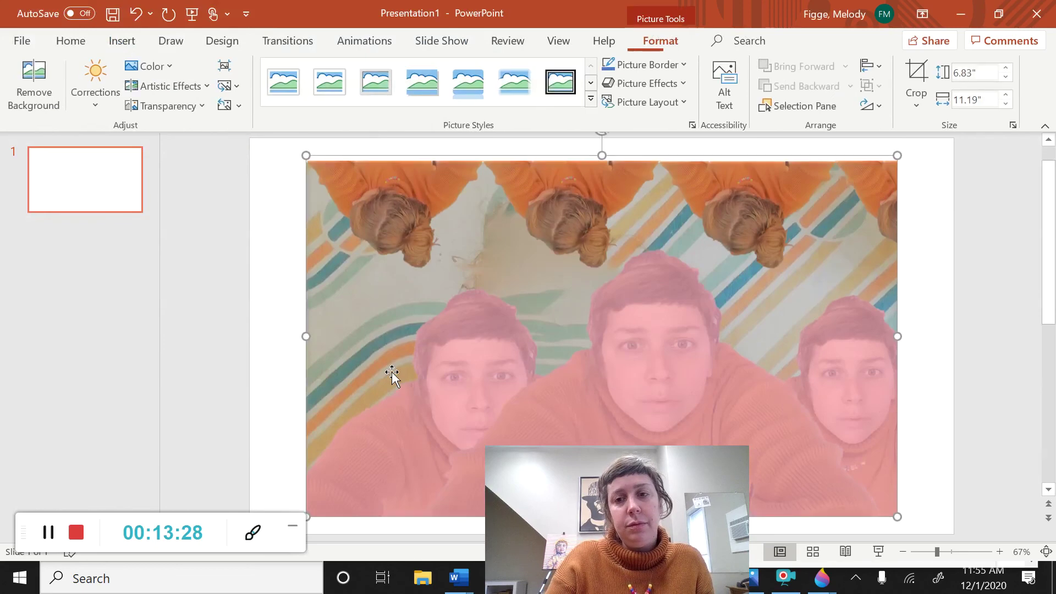
left_click_drag(547, 302, 596, 306)
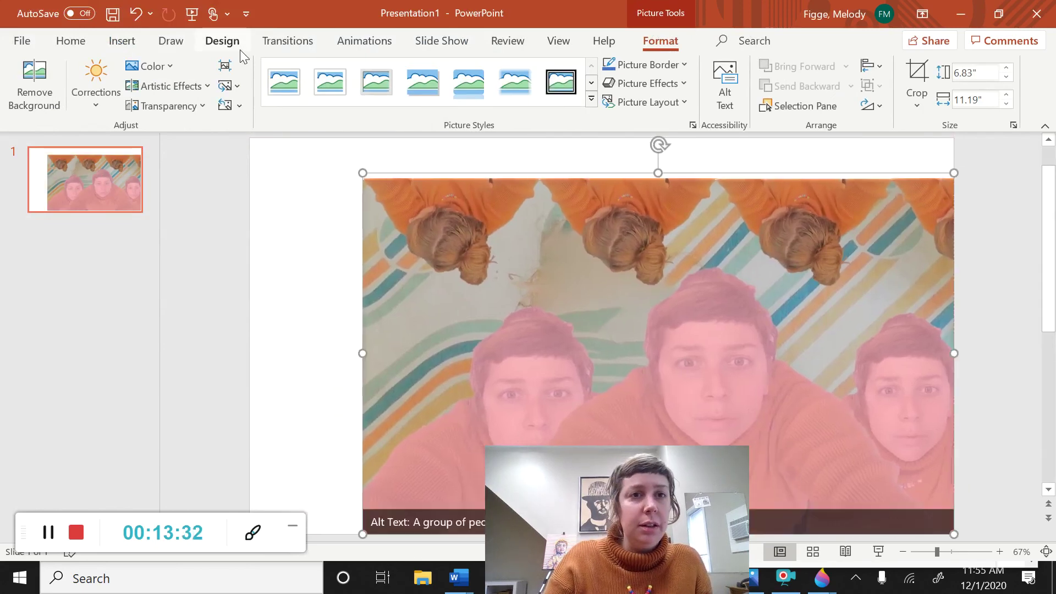
left_click(134, 47)
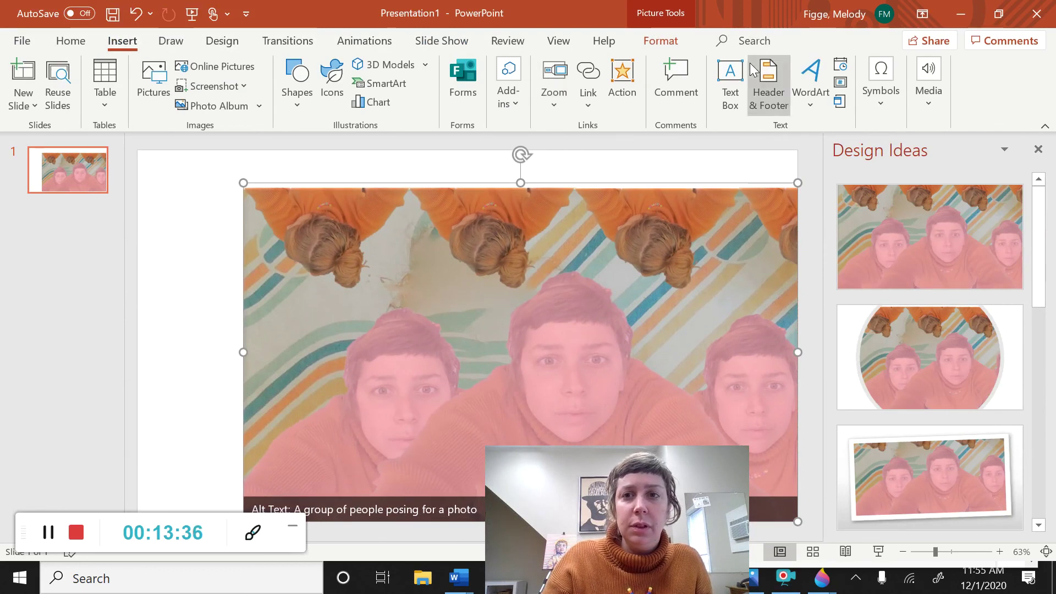
left_click(730, 83)
left_click_drag(141, 153, 410, 184)
type("Na")
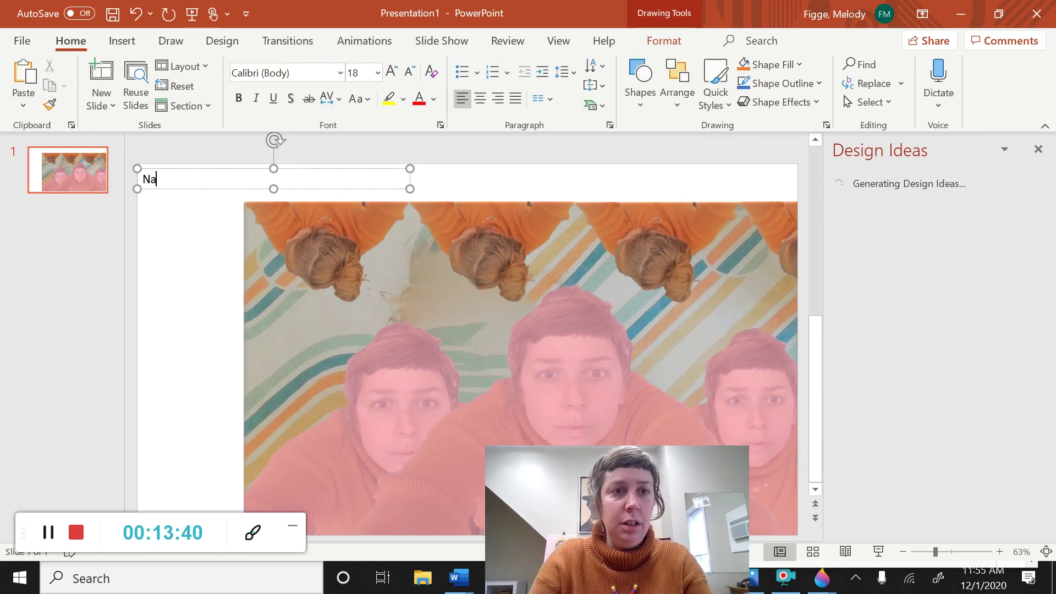
type("rrative Phot")
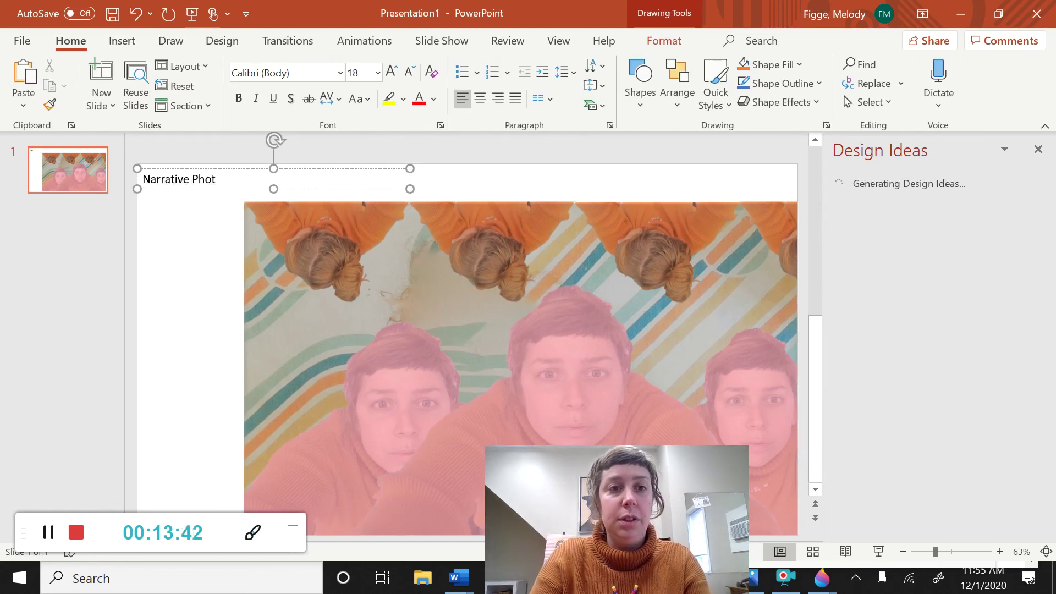
type("ography")
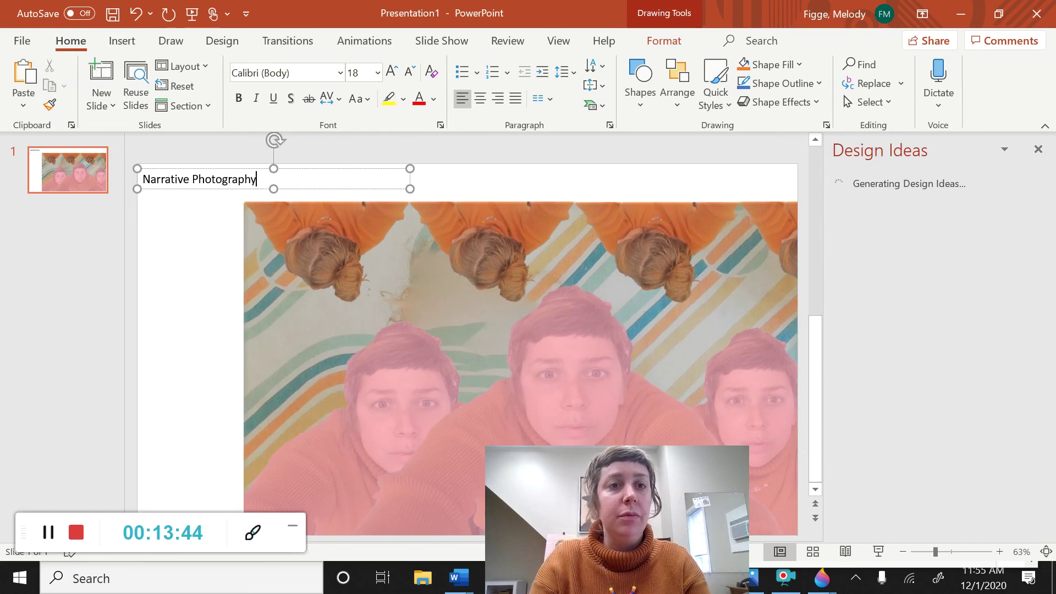
left_click(554, 158)
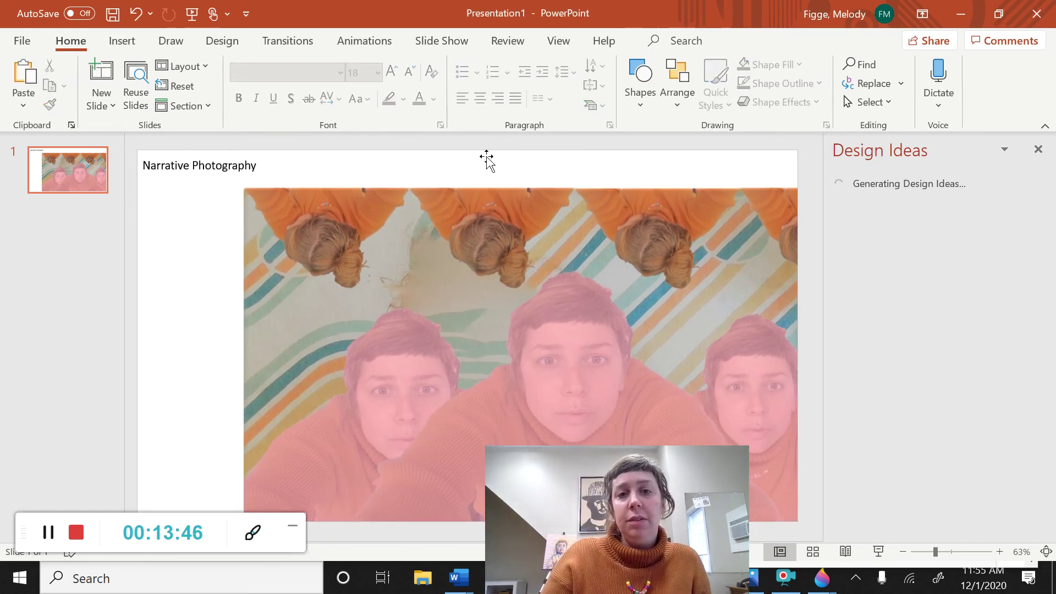